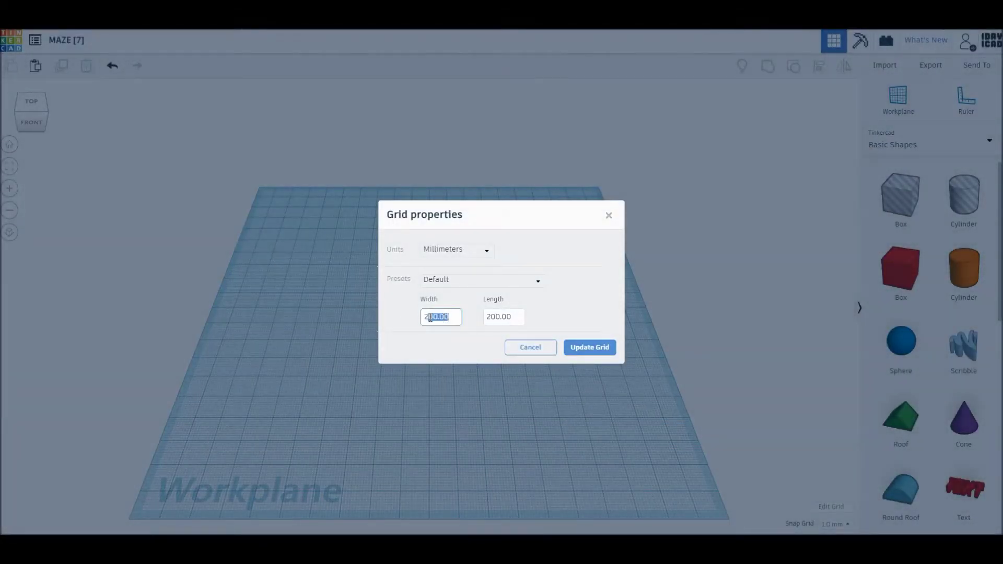
- Resize the MAZE workplane to 180 × 180 mm and drop a red 20 mm box onto it
{"action": "key", "text": "Tab"}
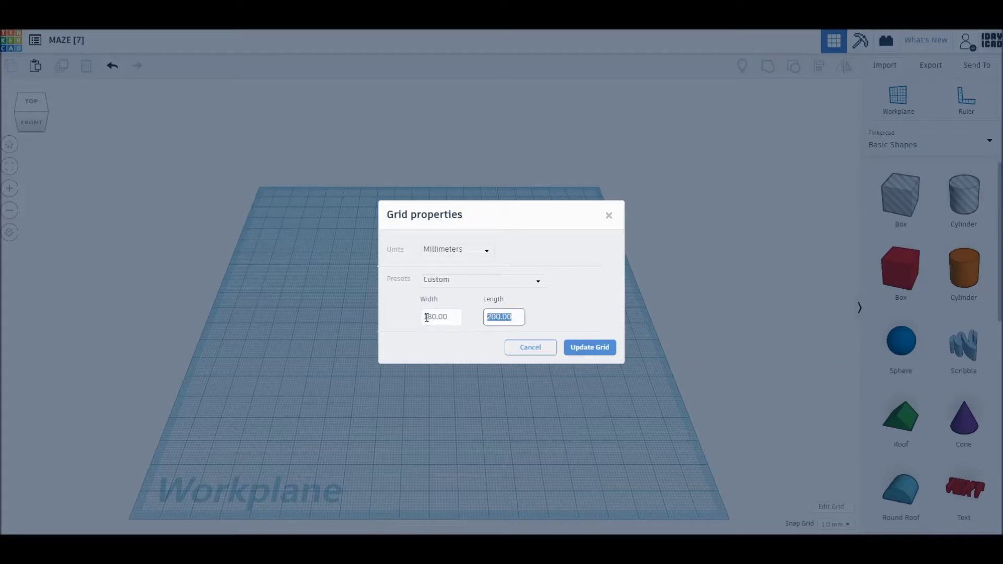
{"action": "type", "text": "180"}
{"action": "left_click", "coordinate": [596, 349]}
{"action": "left_click_drag", "start_coordinate": [900, 268], "coordinate": [381, 275]}
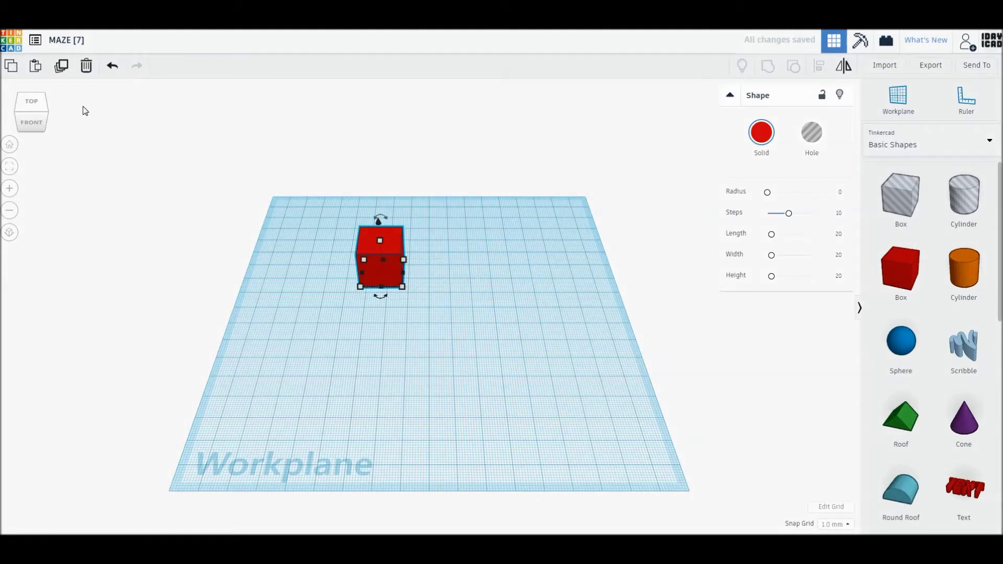
- View the workplane from the top in orthographic, then move the red box to its top-left corner
{"action": "left_click", "coordinate": [31, 105]}
{"action": "left_click", "coordinate": [12, 238]}
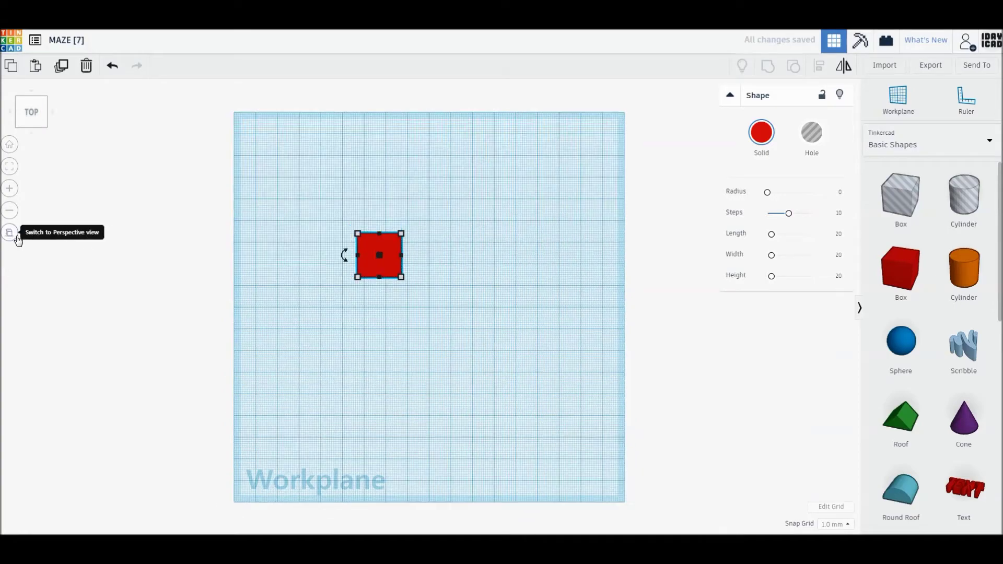
{"action": "left_click", "coordinate": [231, 292]}
{"action": "scroll", "coordinate": [266, 313], "scroll_direction": "up", "scroll_amount": 5}
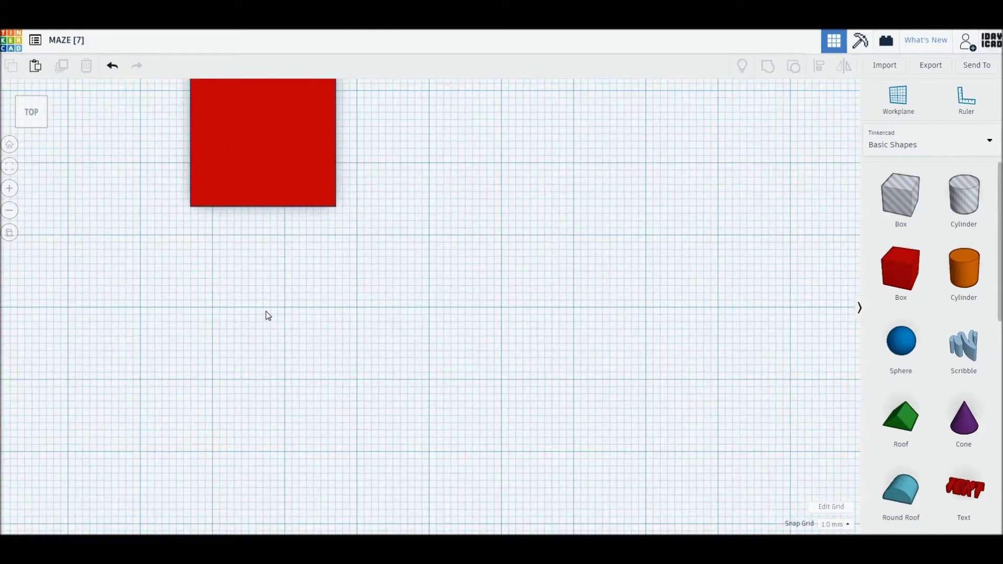
{"action": "scroll", "coordinate": [266, 313], "scroll_direction": "down", "scroll_amount": 1}
{"action": "scroll", "coordinate": [248, 262], "scroll_direction": "down", "scroll_amount": 4}
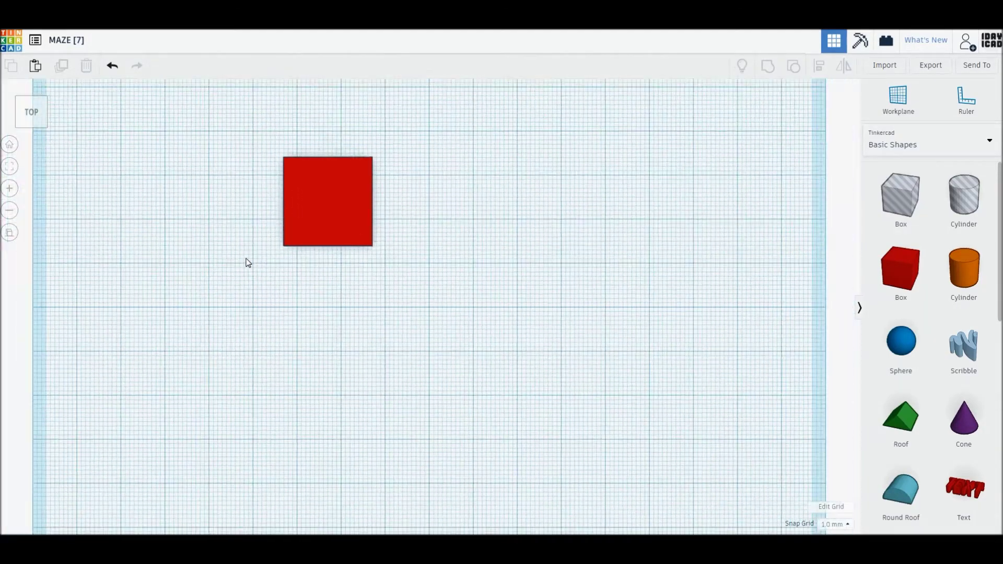
{"action": "scroll", "coordinate": [248, 263], "scroll_direction": "down", "scroll_amount": 1}
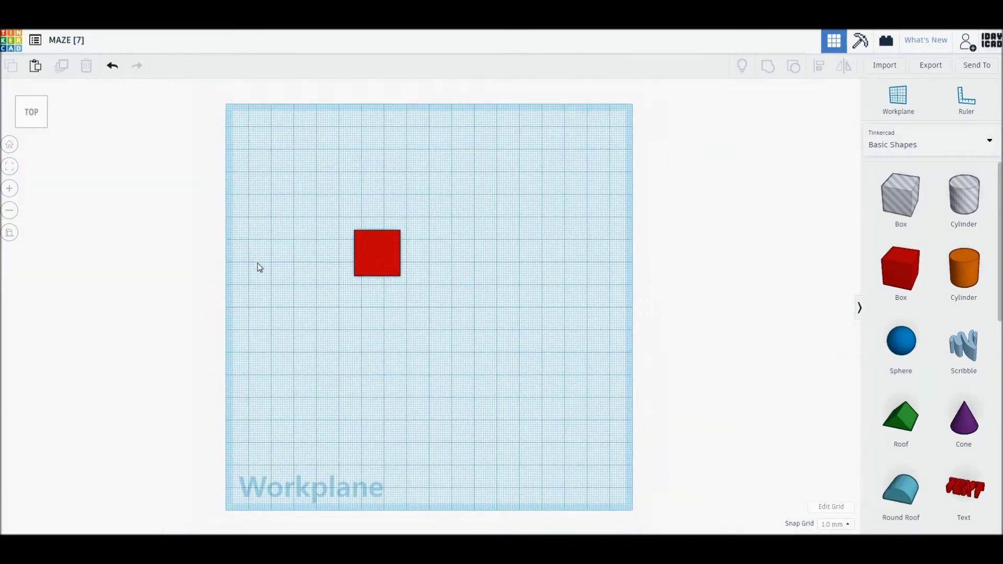
{"action": "left_click_drag", "start_coordinate": [374, 255], "coordinate": [242, 132]}
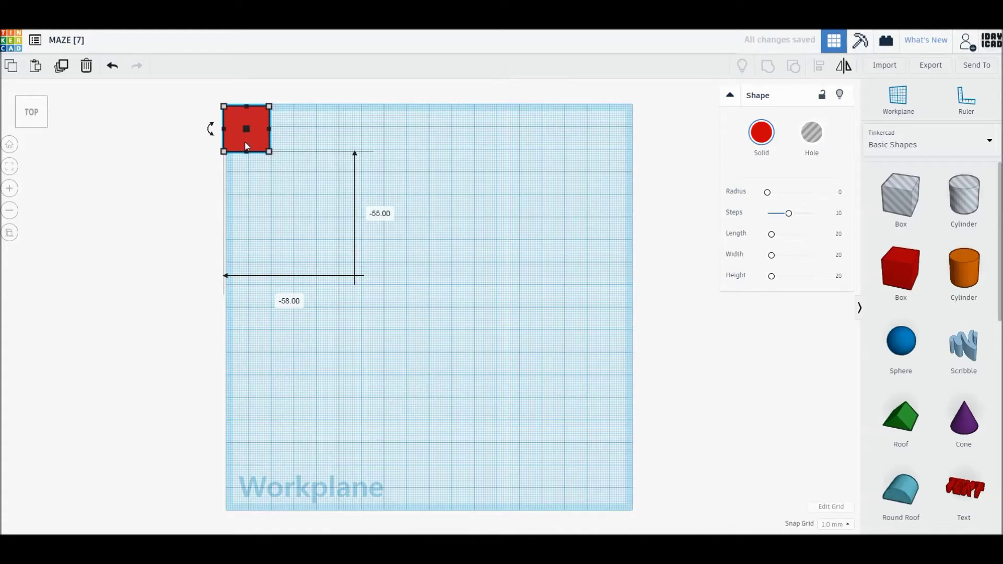
- Stretch the box into a 180 × 8 top wall and duplicate it into an 8 × 168 right wall
{"action": "left_click_drag", "start_coordinate": [269, 152], "coordinate": [632, 130]}
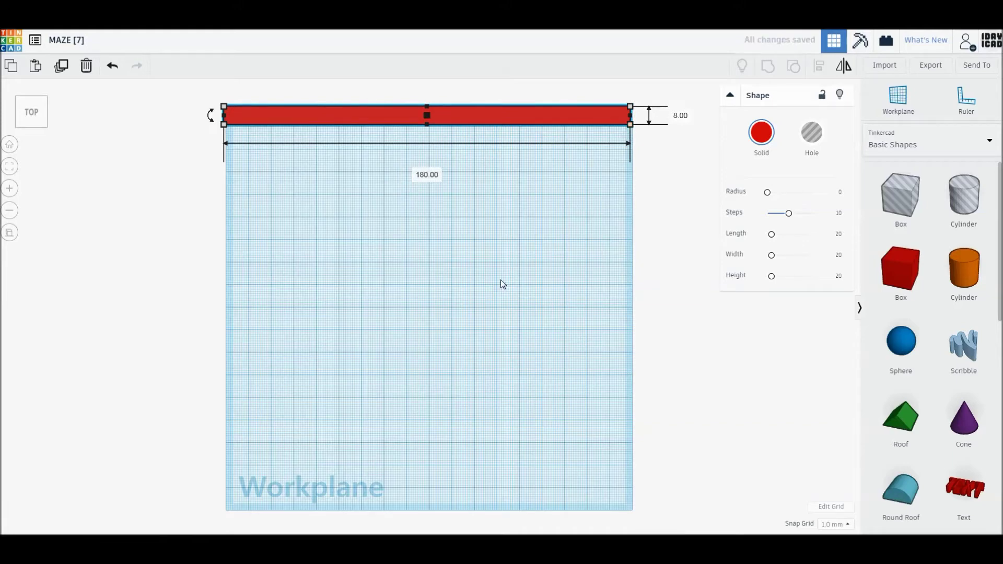
{"action": "key", "text": "ctrl+d"}
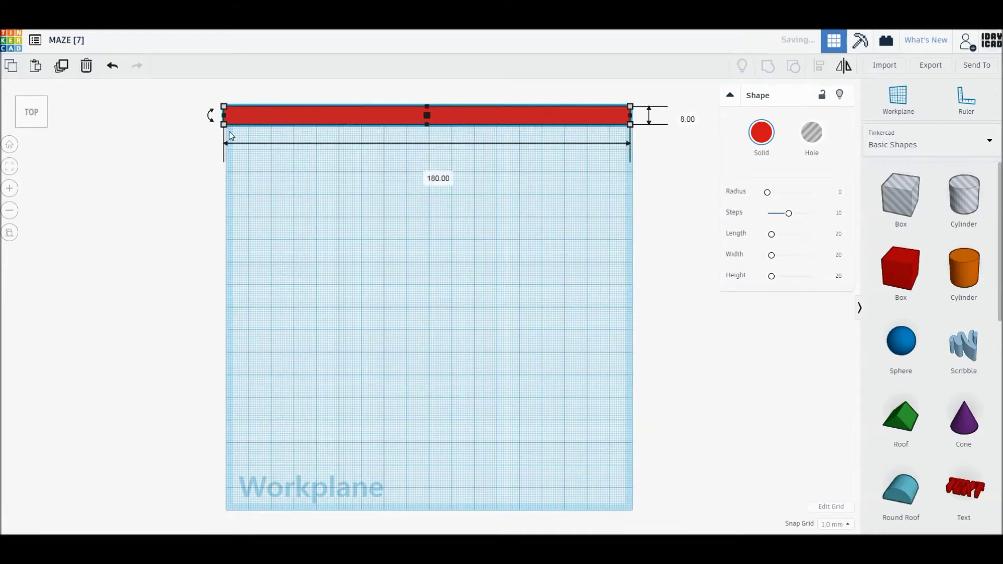
{"action": "mouse_move", "coordinate": [224, 125]}
{"action": "left_mouse_down"}
{"action": "mouse_move", "coordinate": [557, 452]}
{"action": "mouse_move", "coordinate": [613, 488]}
{"action": "left_mouse_up"}
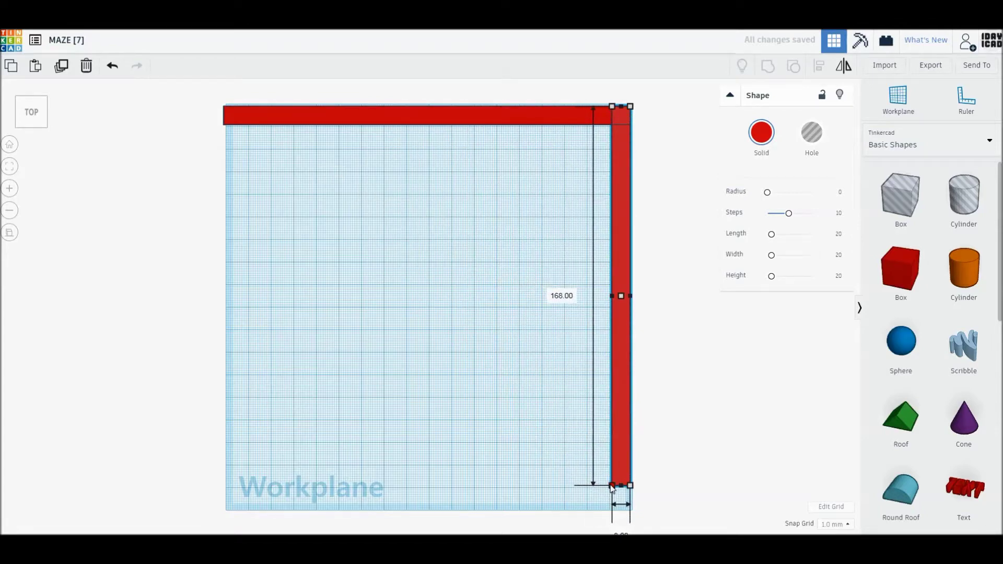
- Reshape a bar copy into an 18 × 8 mm block at the bottom right
{"action": "middle_click_drag", "start_coordinate": [674, 484], "coordinate": [685, 468]}
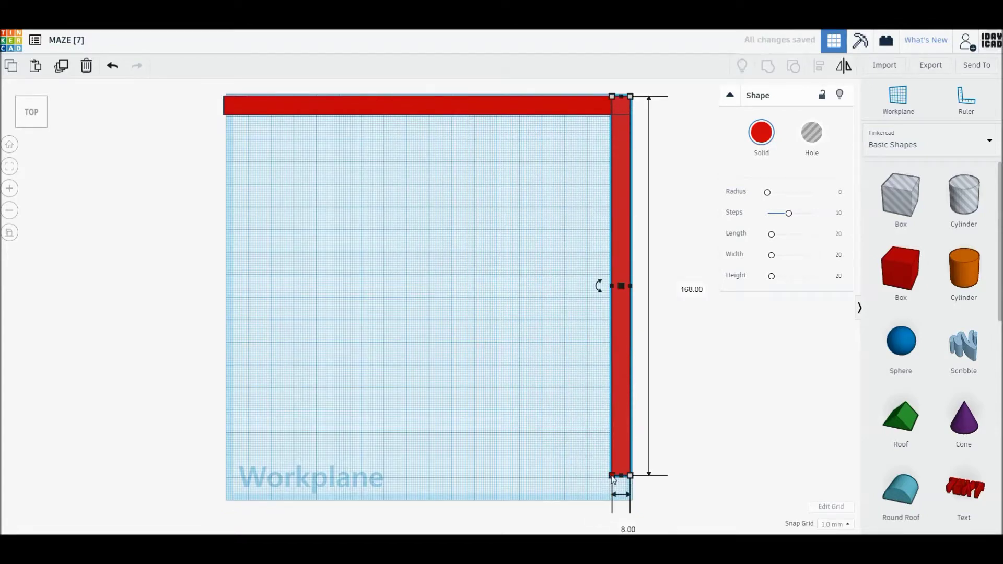
{"action": "left_click", "coordinate": [612, 180]}
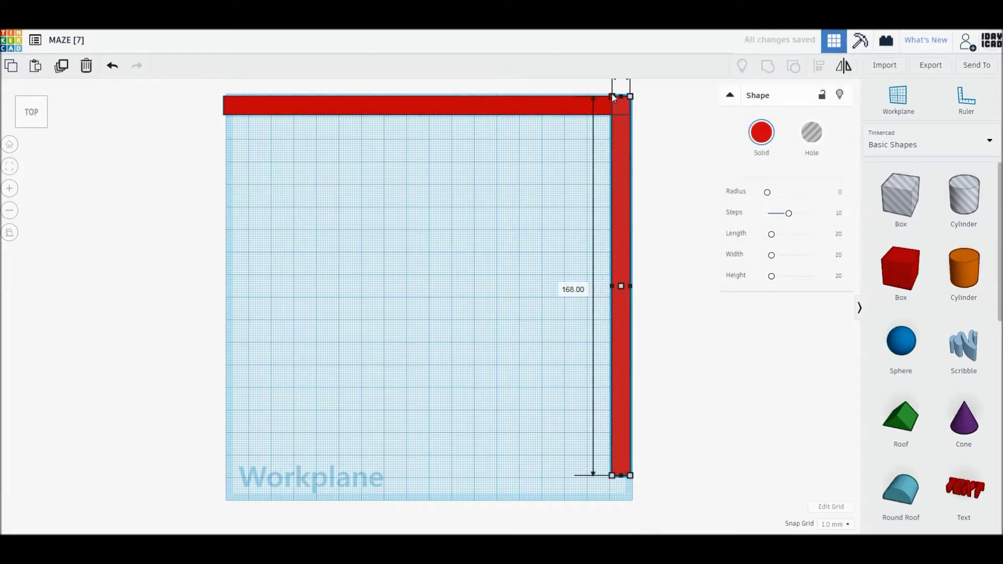
{"action": "left_click_drag", "start_coordinate": [612, 97], "coordinate": [590, 459]}
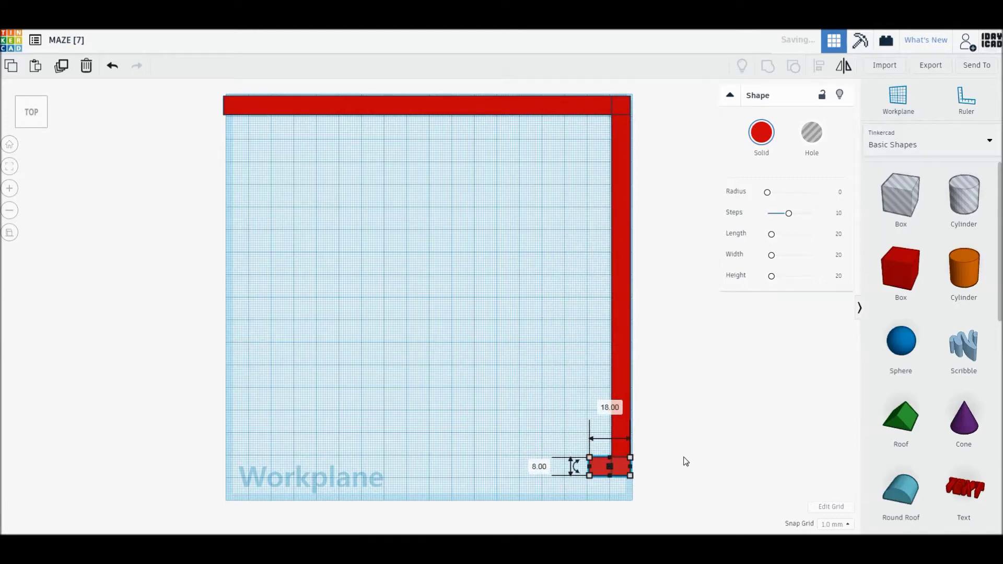
- Resize the small bottom-right box to 8 × 27 mm, then stretch it into a leftward bar
{"action": "left_click", "coordinate": [685, 462]}
{"action": "left_click", "coordinate": [601, 464]}
{"action": "left_click_drag", "start_coordinate": [630, 458], "coordinate": [609, 415]}
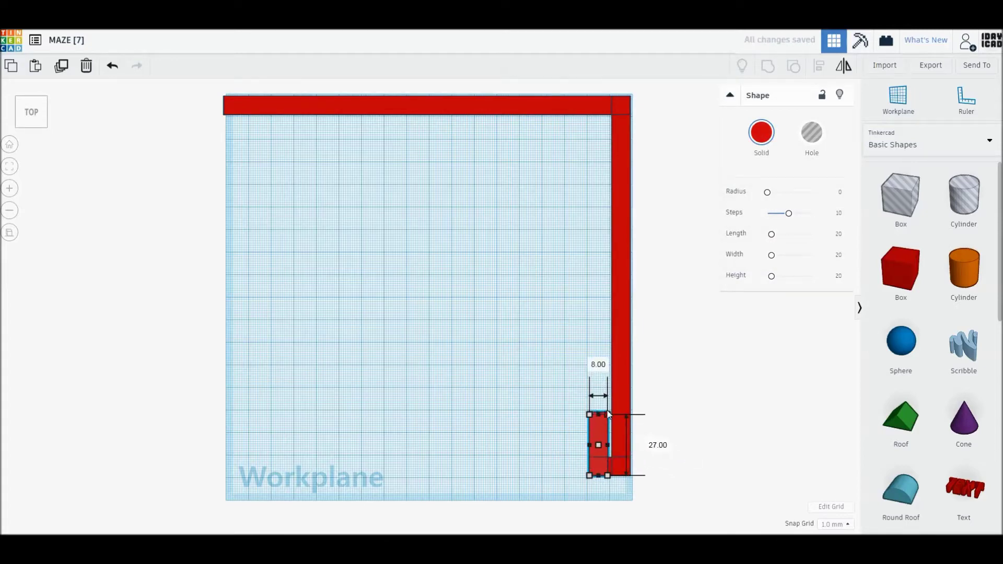
{"action": "left_click", "coordinate": [689, 426]}
{"action": "left_click", "coordinate": [601, 427]}
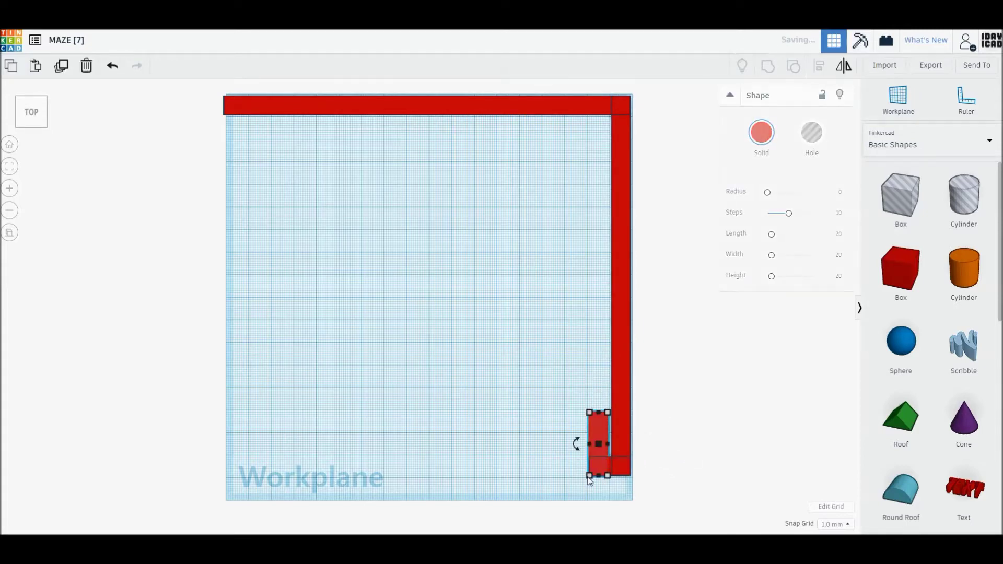
{"action": "mouse_move", "coordinate": [589, 475]}
{"action": "left_mouse_down"}
{"action": "mouse_move", "coordinate": [515, 427]}
{"action": "mouse_move", "coordinate": [500, 432]}
{"action": "left_mouse_up"}
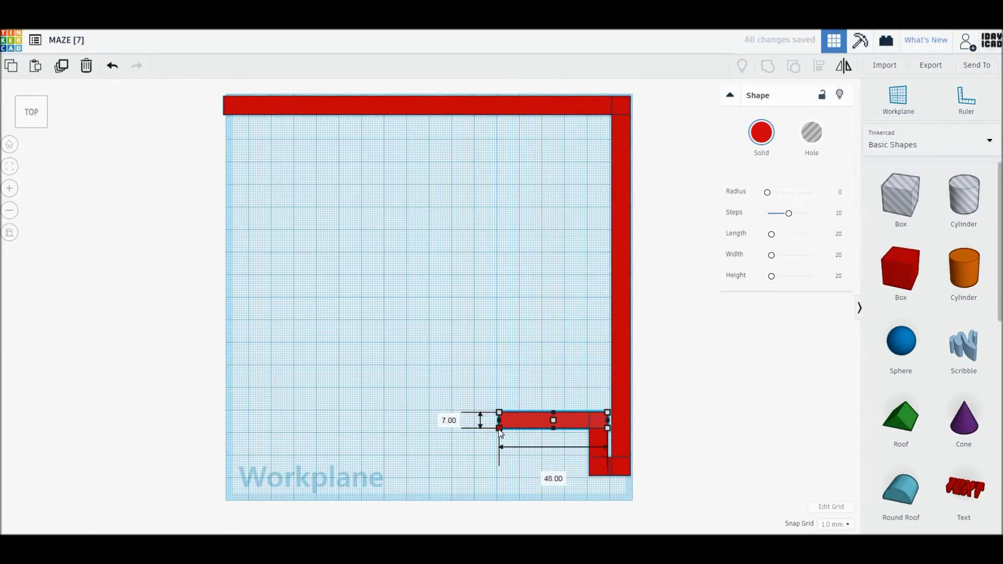
- Add a short downward stub and another horizontal bar continuing left
{"action": "left_click", "coordinate": [456, 461]}
{"action": "left_click", "coordinate": [515, 429]}
{"action": "left_click_drag", "start_coordinate": [608, 431], "coordinate": [520, 458]}
{"action": "left_click", "coordinate": [535, 470]}
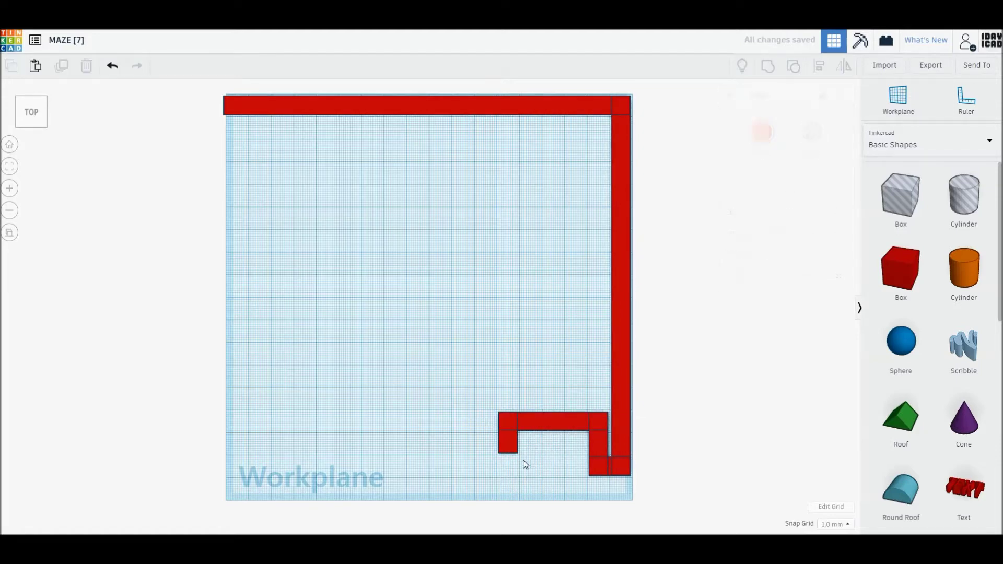
{"action": "left_click", "coordinate": [501, 429]}
{"action": "left_click_drag", "start_coordinate": [499, 413], "coordinate": [431, 436]}
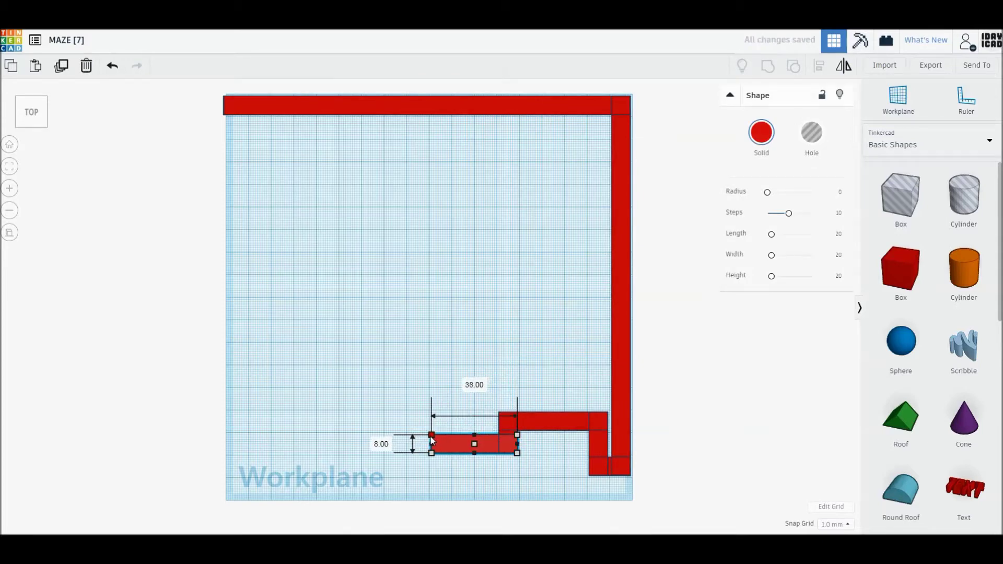
- Duplicate the horizontal bar and reshape copies into a vertical bar and a rightward bar
{"action": "left_click", "coordinate": [464, 477]}
{"action": "left_click", "coordinate": [481, 452]}
{"action": "key", "text": "ctrl+d"}
{"action": "left_click_drag", "start_coordinate": [517, 435], "coordinate": [451, 369]}
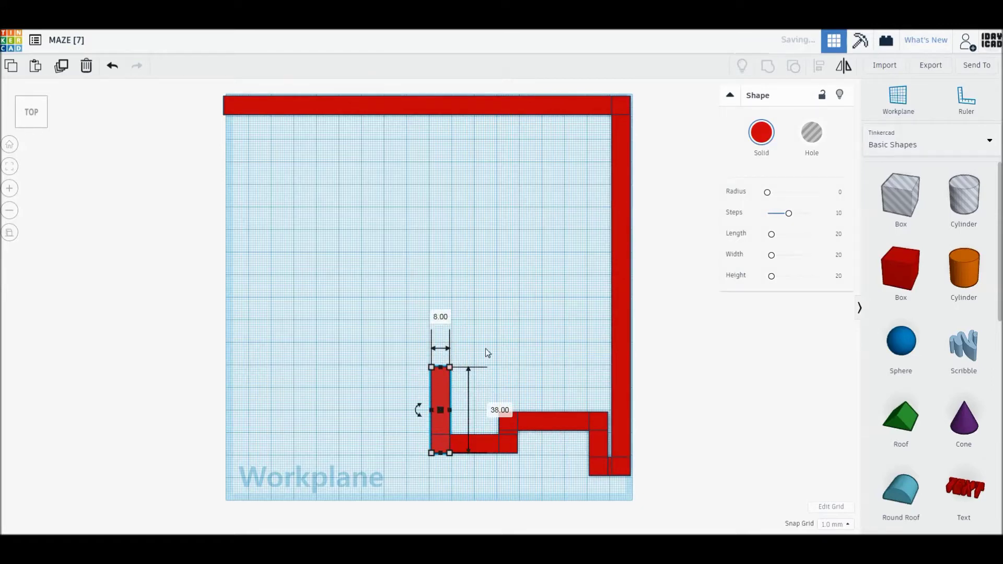
{"action": "left_click", "coordinate": [439, 393]}
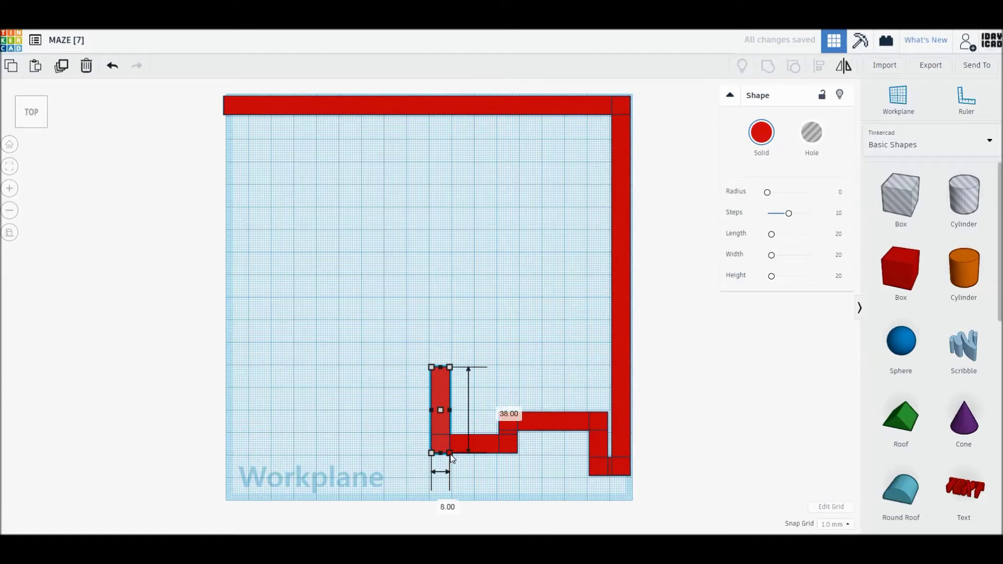
{"action": "mouse_move", "coordinate": [451, 454]}
{"action": "left_mouse_down"}
{"action": "mouse_move", "coordinate": [495, 384]}
{"action": "mouse_move", "coordinate": [495, 393]}
{"action": "left_mouse_up"}
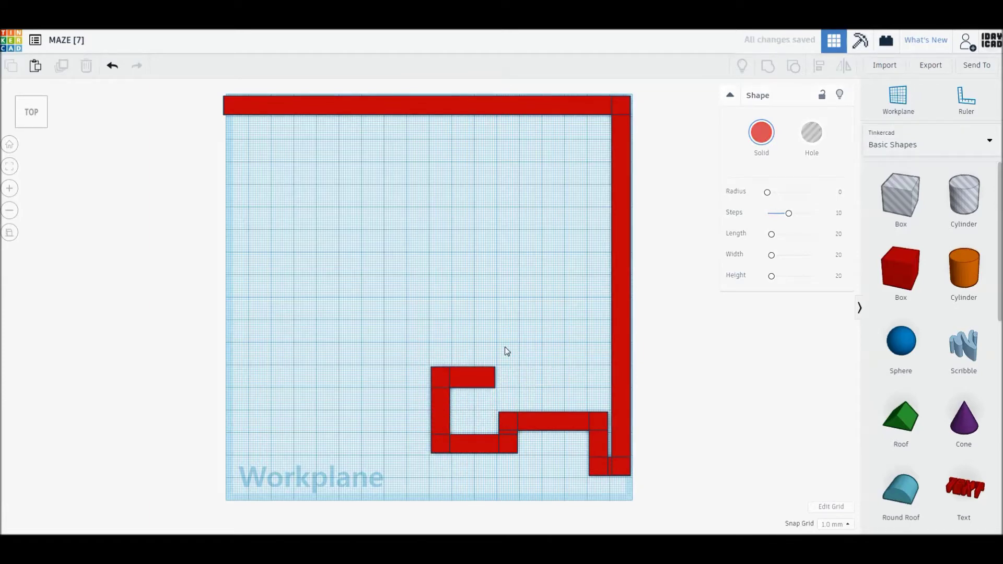
- Add an 8 mm-wide vertical piece rising upward, trim the horizontal bar, and nudge the vertical up
{"action": "left_click_drag", "start_coordinate": [431, 368], "coordinate": [480, 324]}
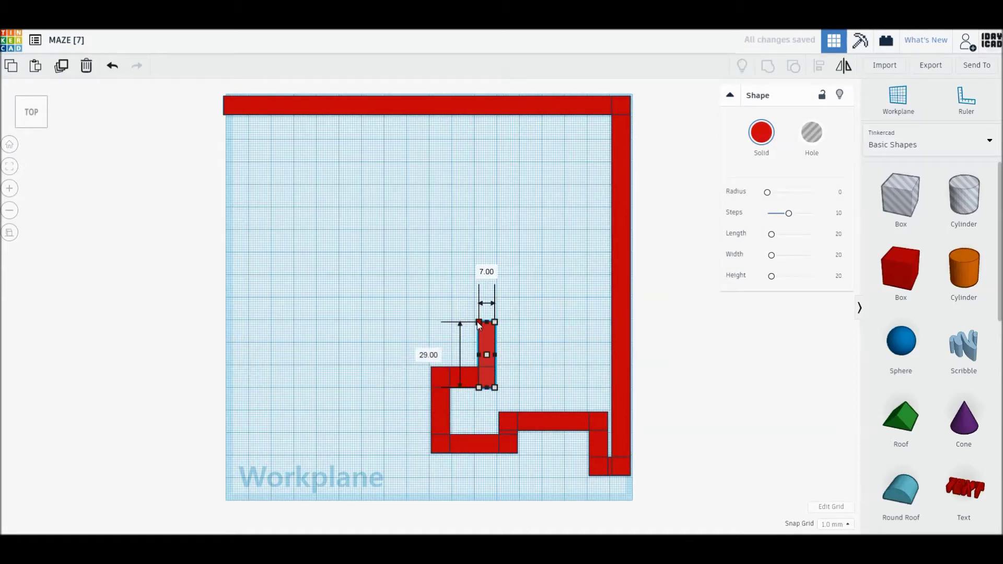
{"action": "left_click_drag", "start_coordinate": [477, 322], "coordinate": [477, 324]}
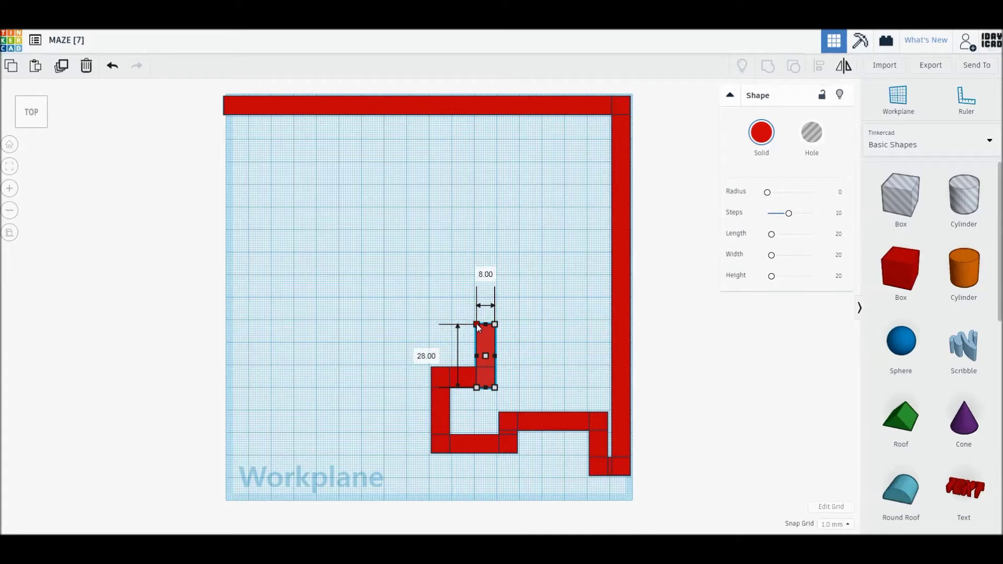
{"action": "left_click", "coordinate": [525, 353]}
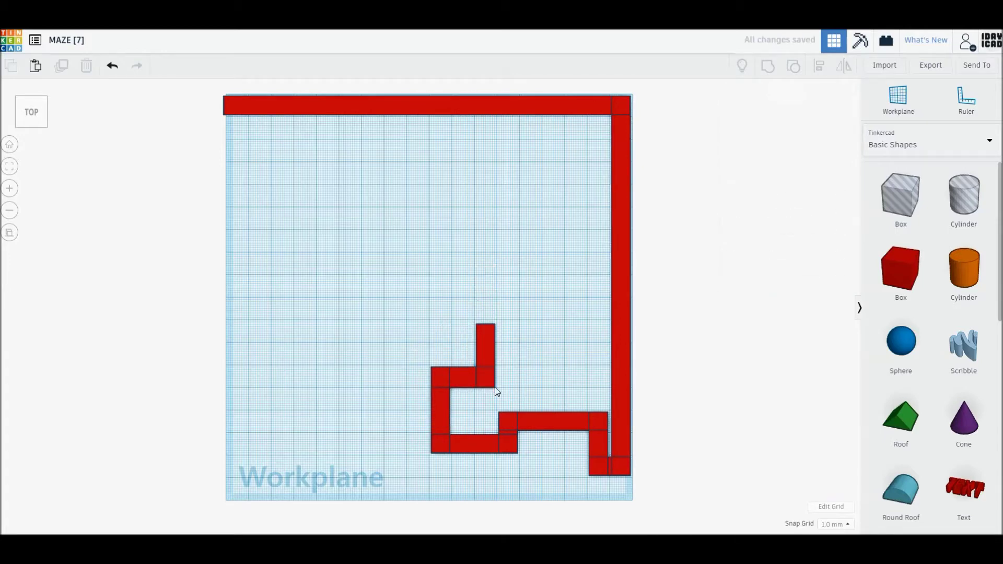
{"action": "left_click", "coordinate": [463, 387]}
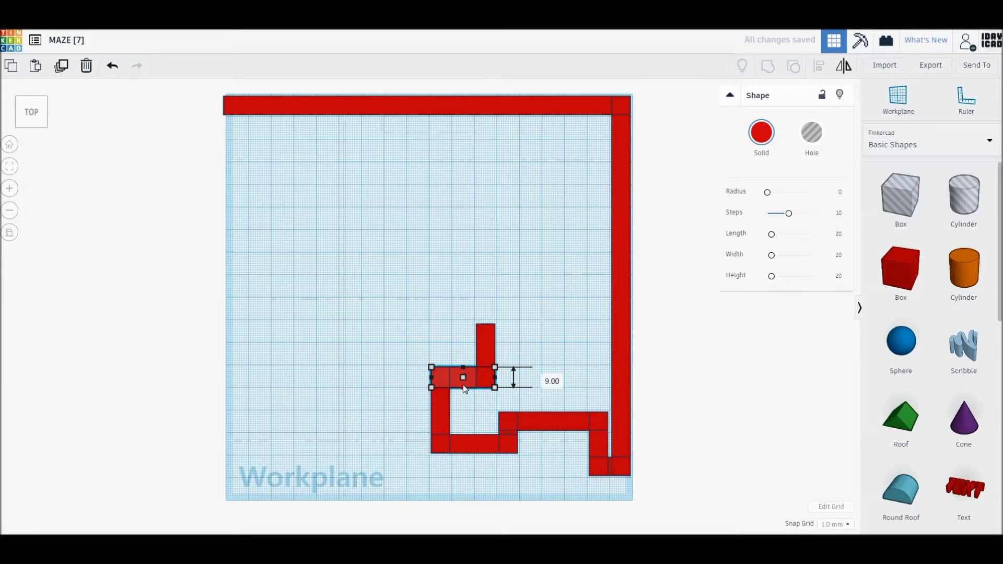
{"action": "left_click_drag", "start_coordinate": [464, 387], "coordinate": [464, 384]}
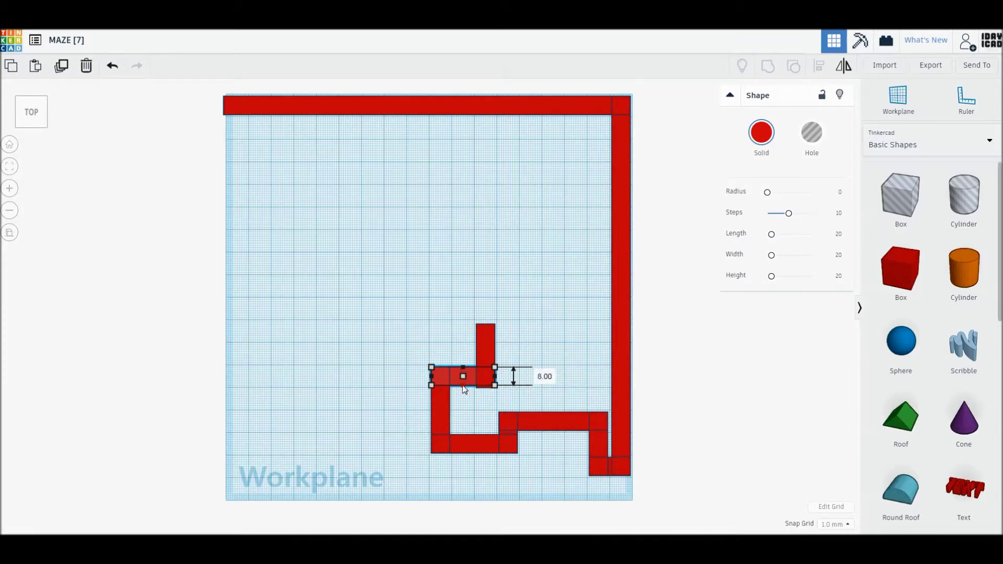
{"action": "left_click", "coordinate": [491, 344]}
{"action": "key", "text": "Up"}
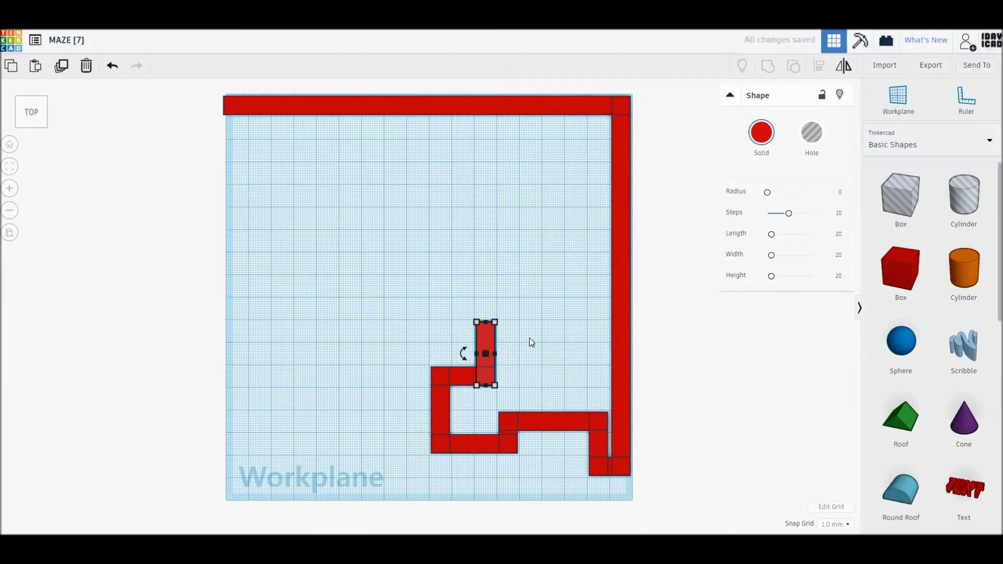
- Reshape the vertical bar into 18 × 8 and 8 × 18 pieces, then a bar heading left
{"action": "left_click", "coordinate": [533, 349]}
{"action": "left_click", "coordinate": [489, 354]}
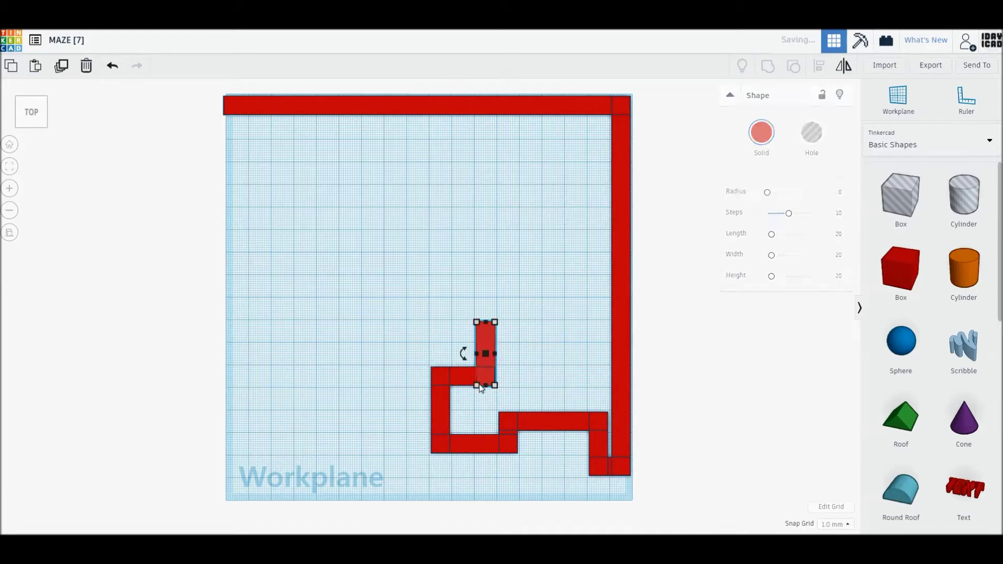
{"action": "left_click_drag", "start_coordinate": [477, 385], "coordinate": [454, 342]}
{"action": "left_click", "coordinate": [452, 344]}
{"action": "left_click", "coordinate": [486, 334]}
{"action": "left_click_drag", "start_coordinate": [494, 341], "coordinate": [471, 364]}
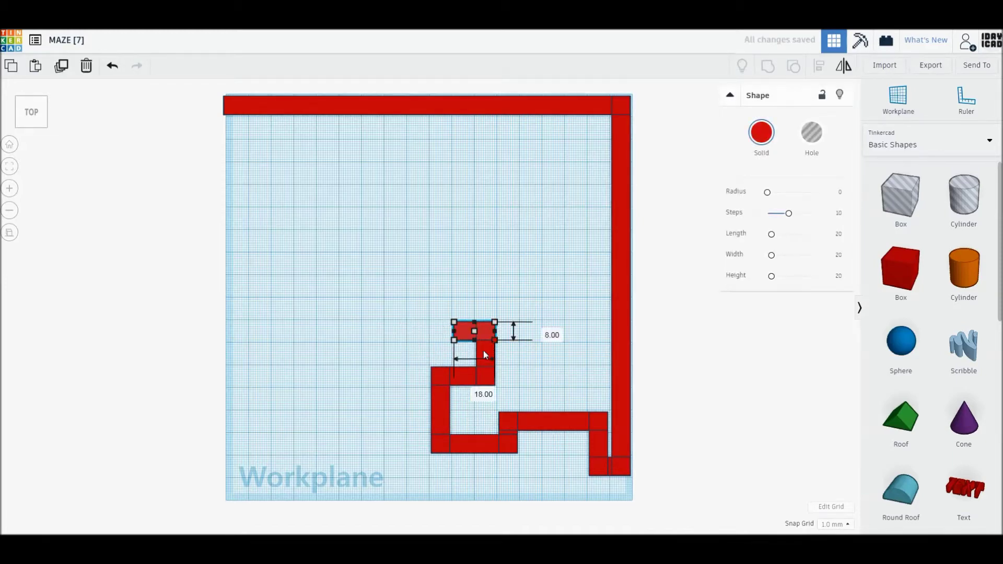
{"action": "left_click", "coordinate": [533, 318]}
{"action": "left_click", "coordinate": [468, 355]}
{"action": "left_click_drag", "start_coordinate": [455, 325], "coordinate": [389, 347]}
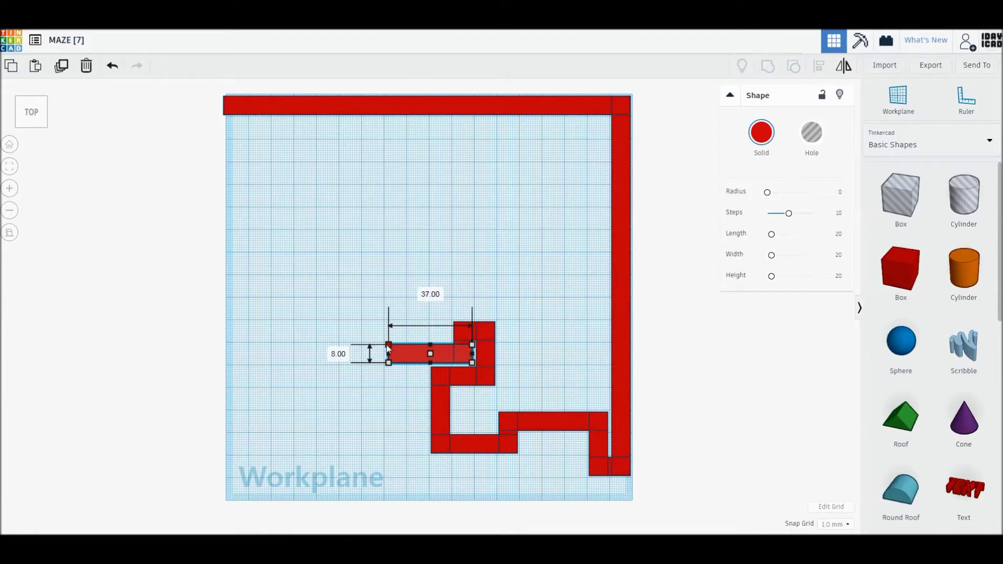
- Add a wall going up, a top wall running right, and a short downward wall
{"action": "left_click", "coordinate": [409, 392]}
{"action": "left_click", "coordinate": [406, 360]}
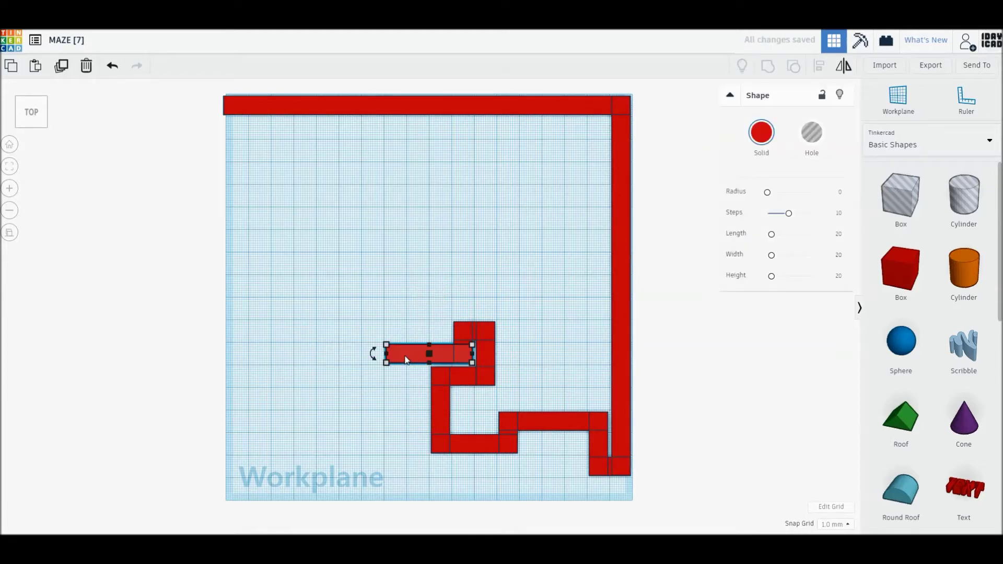
{"action": "left_click_drag", "start_coordinate": [472, 346], "coordinate": [407, 281]}
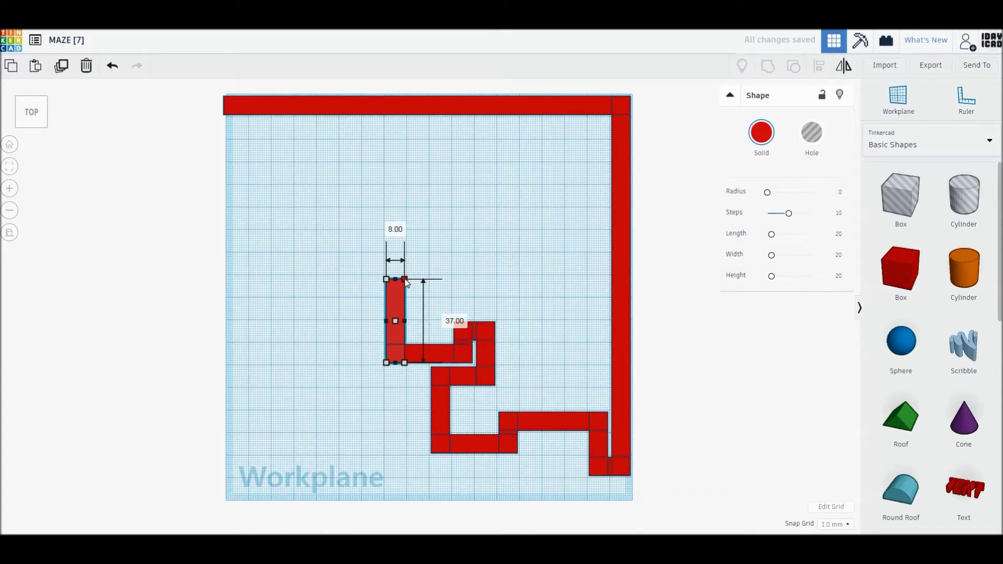
{"action": "left_click", "coordinate": [528, 278]}
{"action": "left_click", "coordinate": [404, 304]}
{"action": "mouse_move", "coordinate": [406, 364]}
{"action": "left_mouse_down"}
{"action": "mouse_move", "coordinate": [500, 302]}
{"action": "mouse_move", "coordinate": [561, 289]}
{"action": "left_mouse_up"}
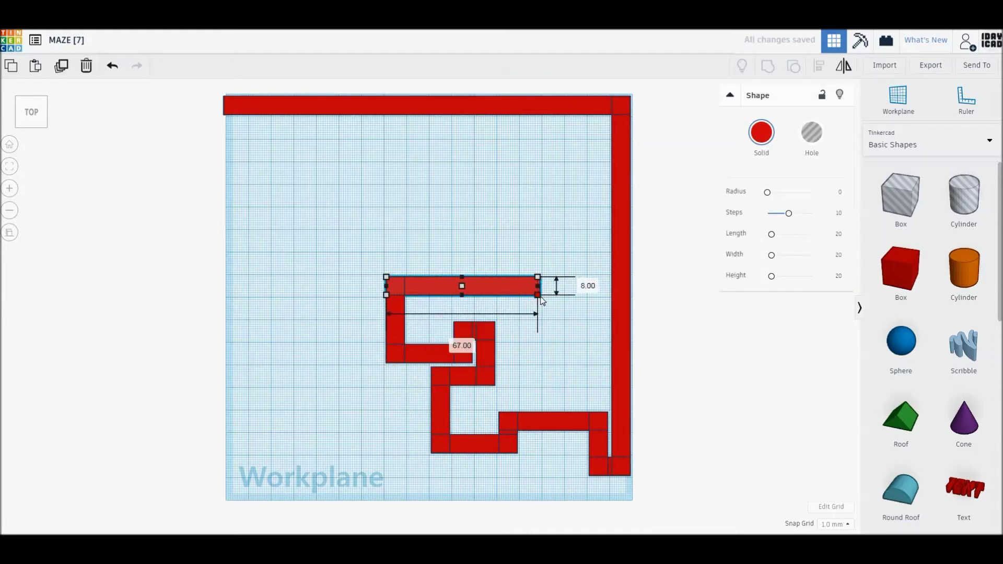
{"action": "left_click", "coordinate": [581, 330]}
{"action": "left_click", "coordinate": [389, 287]}
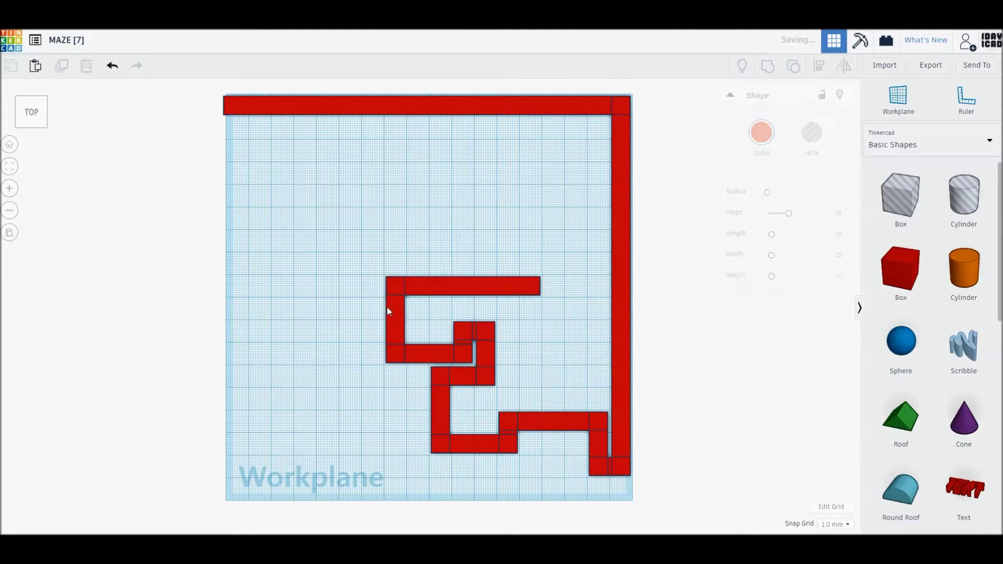
{"action": "mouse_move", "coordinate": [386, 295]}
{"action": "left_mouse_down"}
{"action": "mouse_move", "coordinate": [524, 326]}
{"action": "mouse_move", "coordinate": [522, 343]}
{"action": "left_mouse_up"}
- Add a short block going right, a tall wall going up, and a wall heading left at top
{"action": "left_click", "coordinate": [574, 340]}
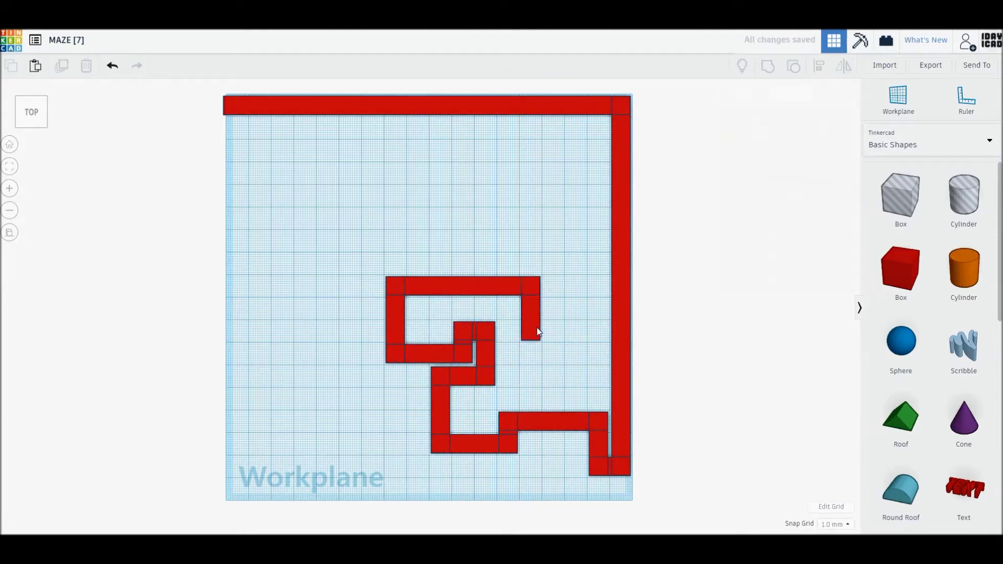
{"action": "left_click", "coordinate": [535, 325]}
{"action": "left_click_drag", "start_coordinate": [539, 281], "coordinate": [562, 323]}
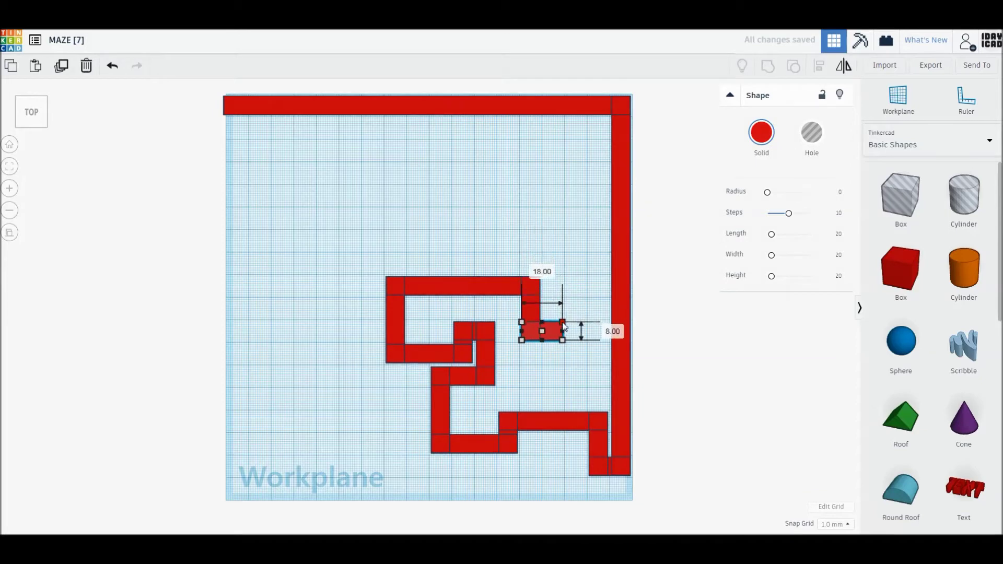
{"action": "left_click", "coordinate": [575, 307]}
{"action": "left_click", "coordinate": [543, 331]}
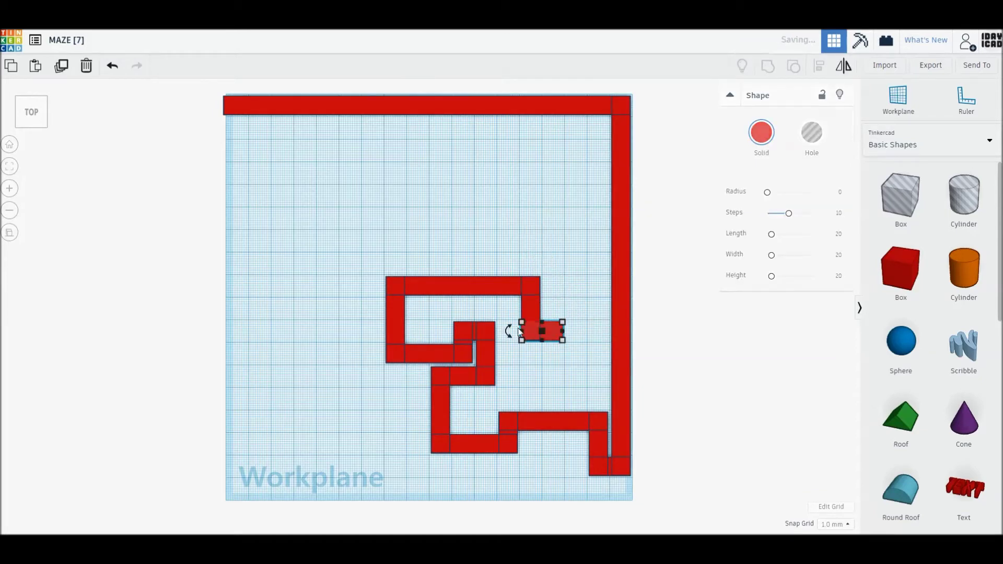
{"action": "left_click_drag", "start_coordinate": [522, 325], "coordinate": [546, 209]}
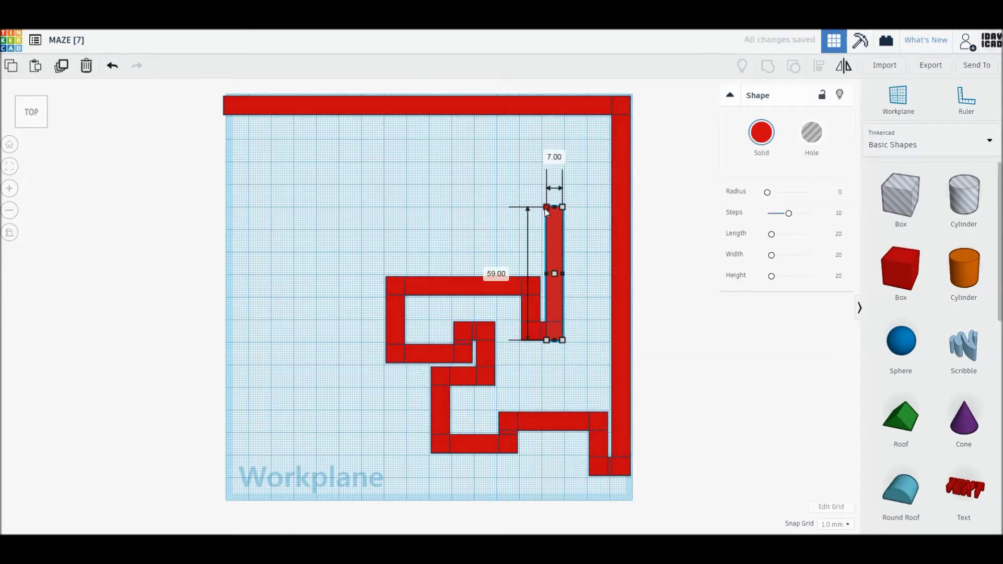
{"action": "left_click", "coordinate": [589, 236]}
{"action": "left_click", "coordinate": [557, 254]}
{"action": "left_click_drag", "start_coordinate": [543, 341], "coordinate": [500, 230]}
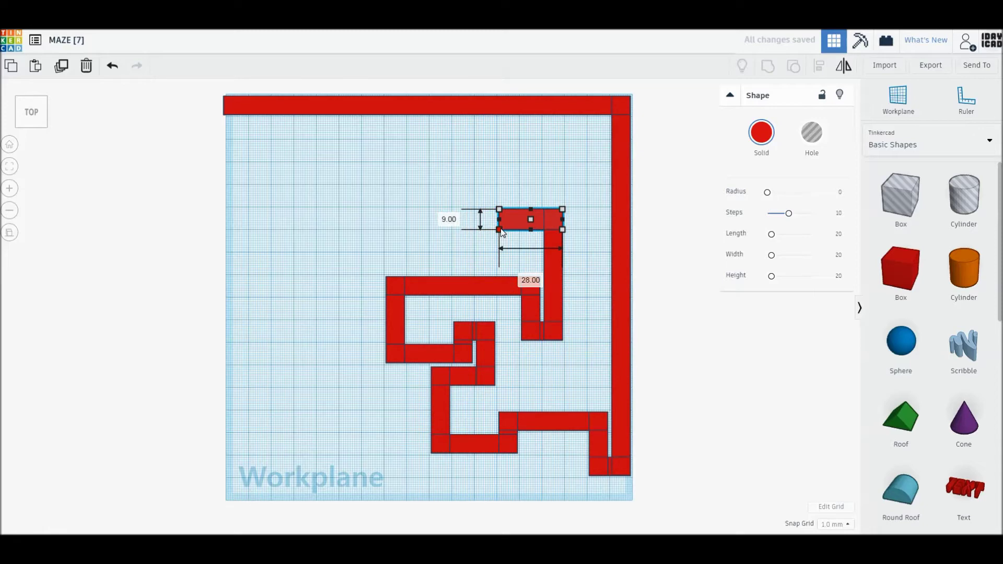
- Step the path with a short upward wall, a leftward wall, and a short downward step
{"action": "left_click", "coordinate": [487, 246]}
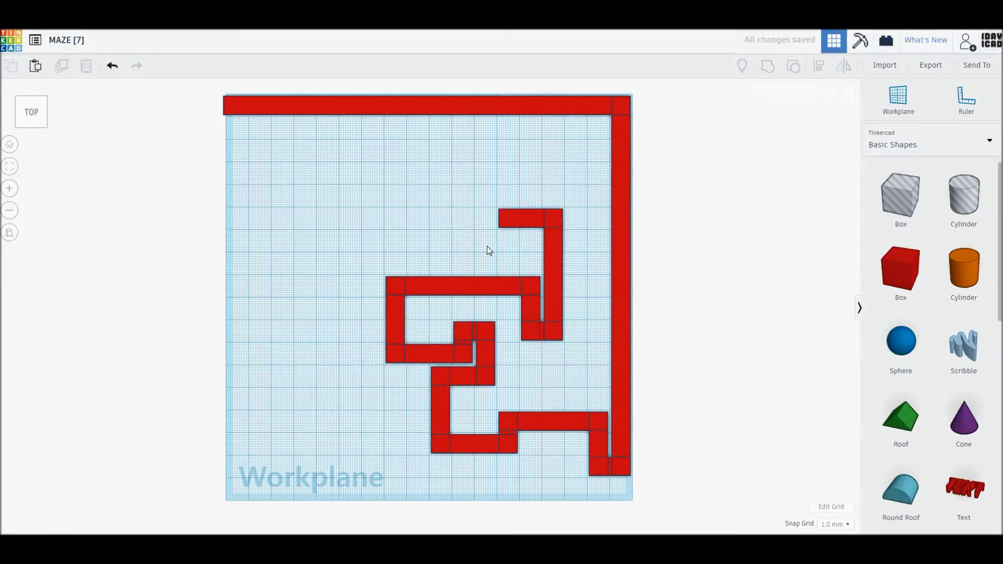
{"action": "left_click", "coordinate": [508, 216]}
{"action": "left_click_drag", "start_coordinate": [562, 210], "coordinate": [517, 165]}
{"action": "left_click", "coordinate": [481, 195]}
{"action": "left_click", "coordinate": [513, 184]}
{"action": "left_click_drag", "start_coordinate": [499, 227], "coordinate": [432, 183]}
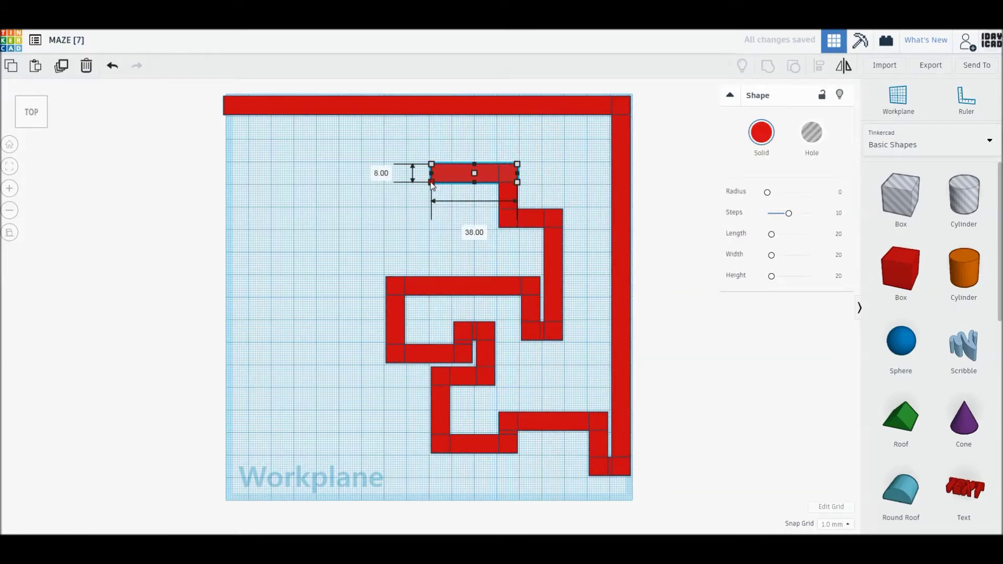
{"action": "left_click", "coordinate": [440, 199]}
{"action": "left_click", "coordinate": [510, 174]}
{"action": "left_click_drag", "start_coordinate": [517, 182], "coordinate": [447, 206]}
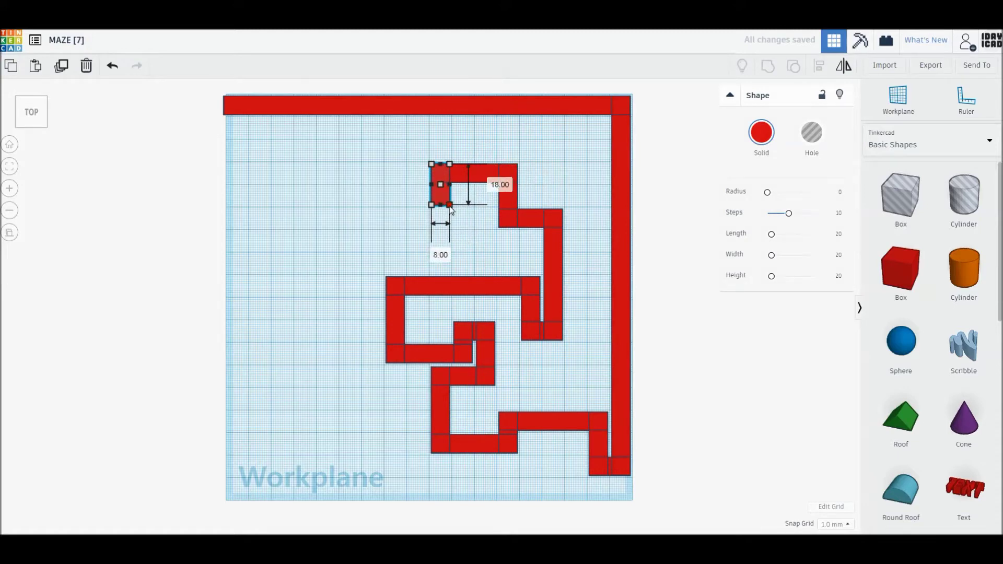
- Continue left with a leftward wall, a short downward piece, and another leftward wall
{"action": "left_click", "coordinate": [474, 236]}
{"action": "left_click", "coordinate": [441, 180]}
{"action": "left_click_drag", "start_coordinate": [432, 165], "coordinate": [366, 188]}
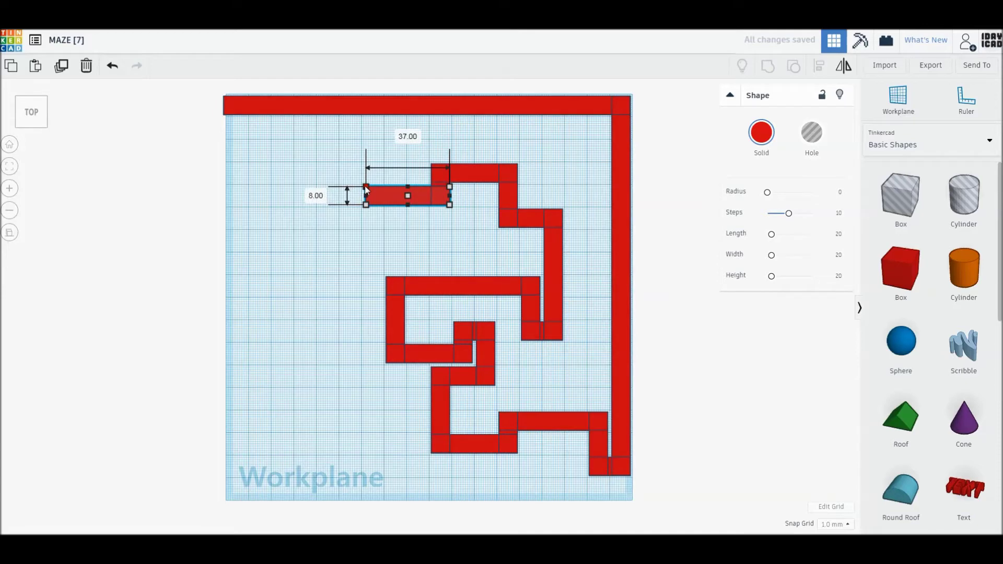
{"action": "left_click", "coordinate": [388, 231]}
{"action": "left_click", "coordinate": [385, 201]}
{"action": "left_click_drag", "start_coordinate": [449, 206], "coordinate": [382, 224]}
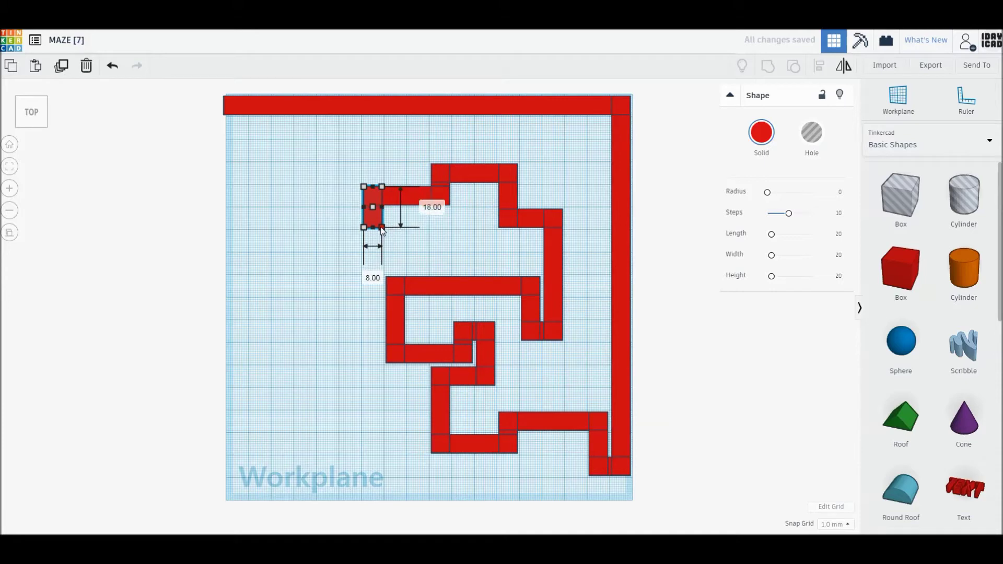
{"action": "left_click_drag", "start_coordinate": [382, 227], "coordinate": [382, 228]}
{"action": "left_click", "coordinate": [406, 248]}
{"action": "left_click", "coordinate": [371, 206]}
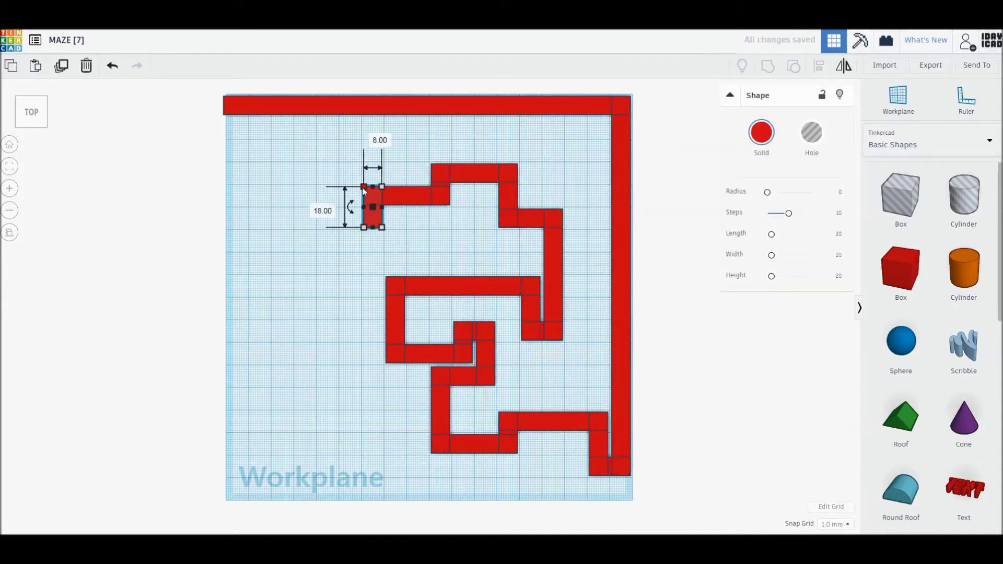
{"action": "left_click_drag", "start_coordinate": [363, 186], "coordinate": [295, 210]}
- Finish with a short downward block, a short leftward bar, and a wall going up
{"action": "left_click", "coordinate": [321, 239]}
{"action": "left_click", "coordinate": [316, 226]}
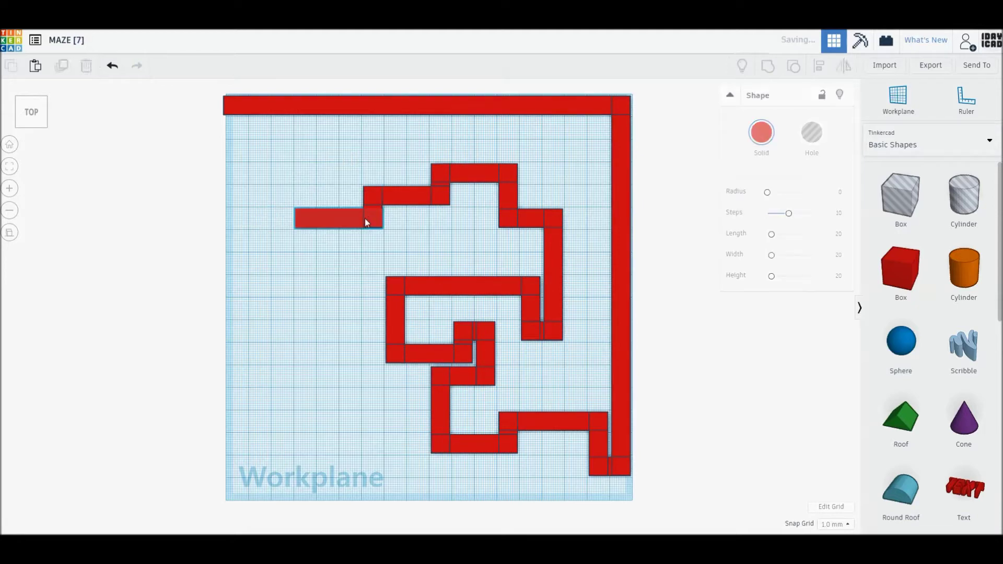
{"action": "left_click_drag", "start_coordinate": [381, 228], "coordinate": [313, 251]}
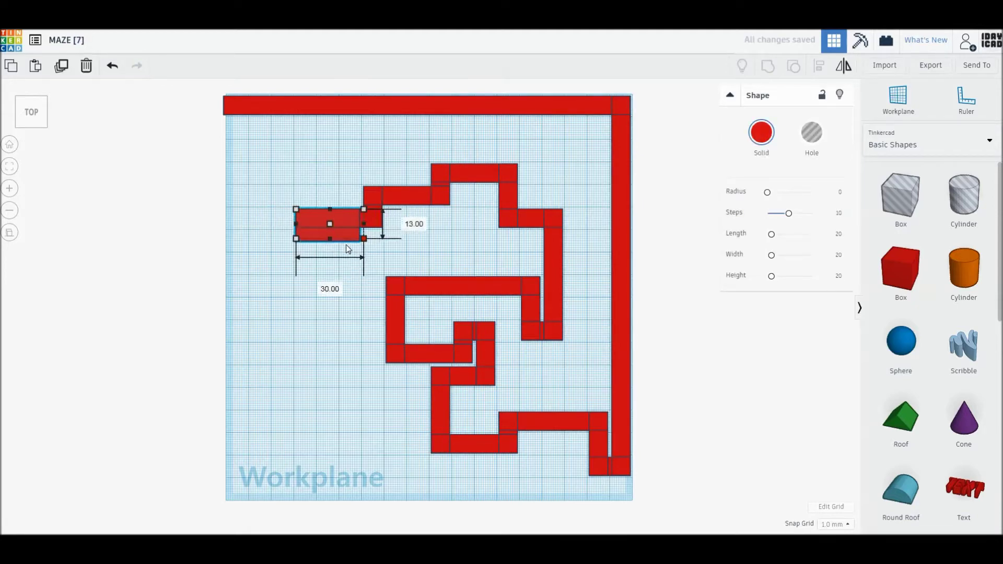
{"action": "left_click", "coordinate": [313, 253]}
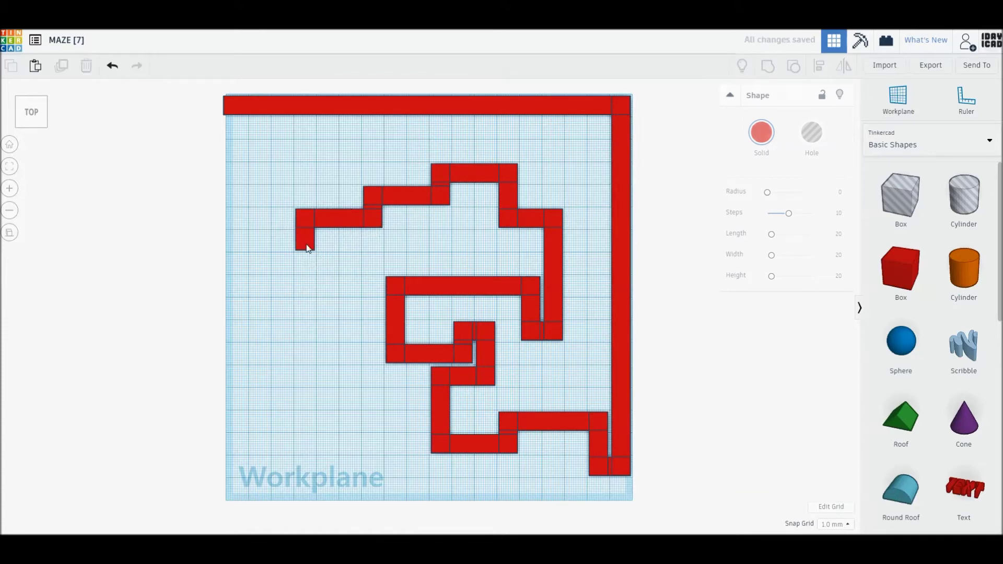
{"action": "left_click", "coordinate": [299, 216]}
{"action": "left_click_drag", "start_coordinate": [296, 209], "coordinate": [275, 231]}
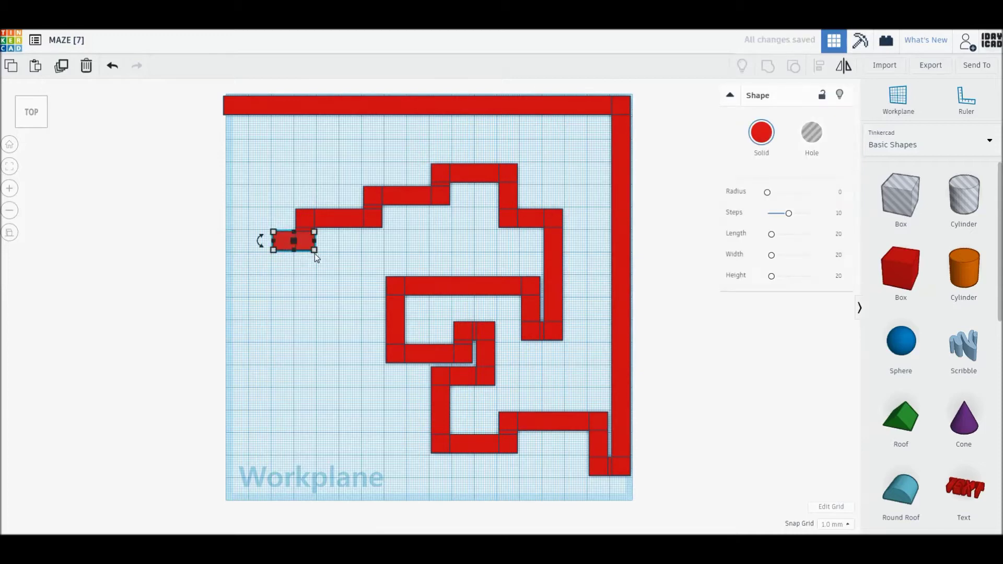
{"action": "left_click_drag", "start_coordinate": [315, 233], "coordinate": [292, 189]}
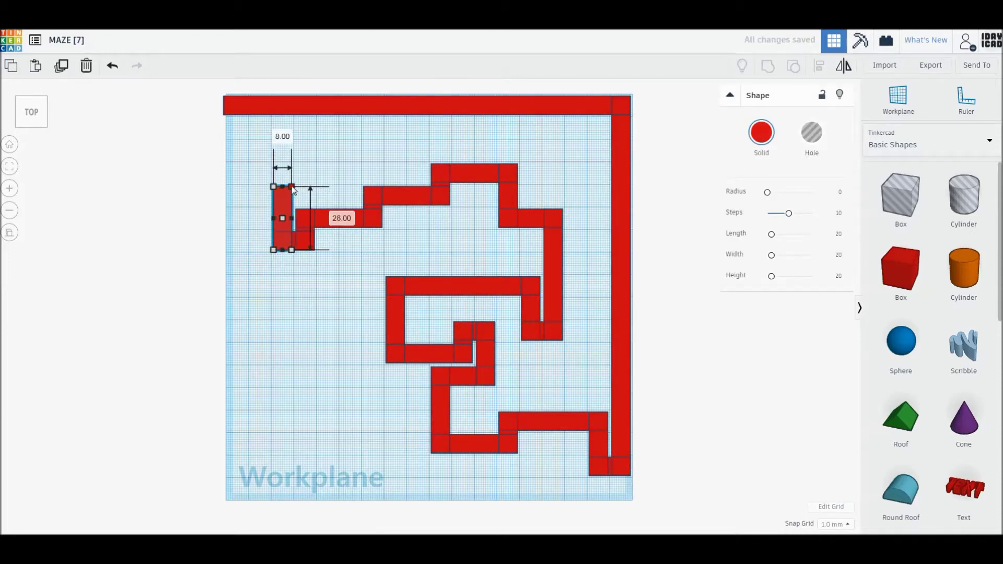
{"action": "left_click", "coordinate": [314, 170]}
- Turn the end box into a short leftward bar, then a 66-long wall down the left side
{"action": "left_click", "coordinate": [284, 245]}
{"action": "left_click_drag", "start_coordinate": [273, 250], "coordinate": [251, 205]}
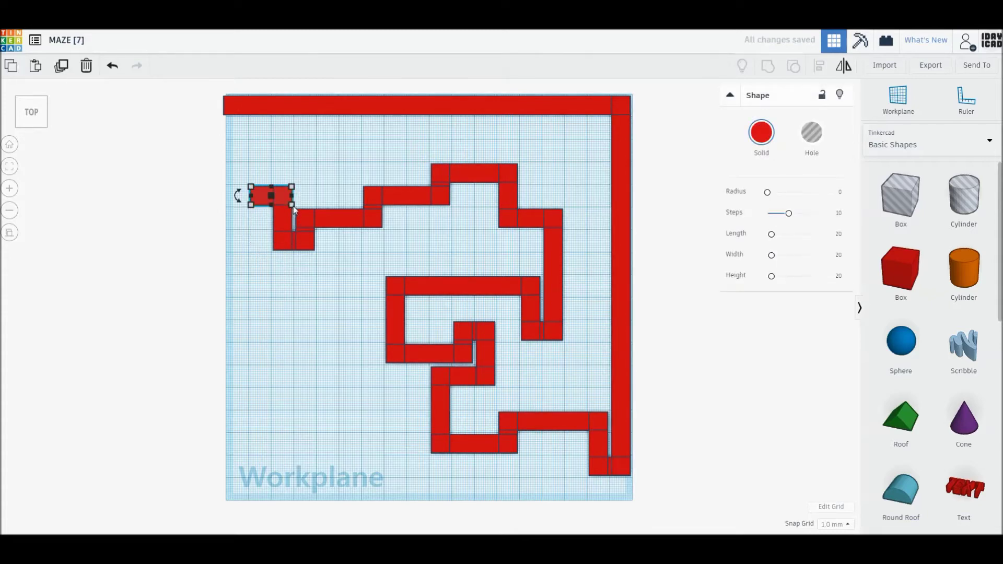
{"action": "left_click_drag", "start_coordinate": [294, 210], "coordinate": [268, 364]}
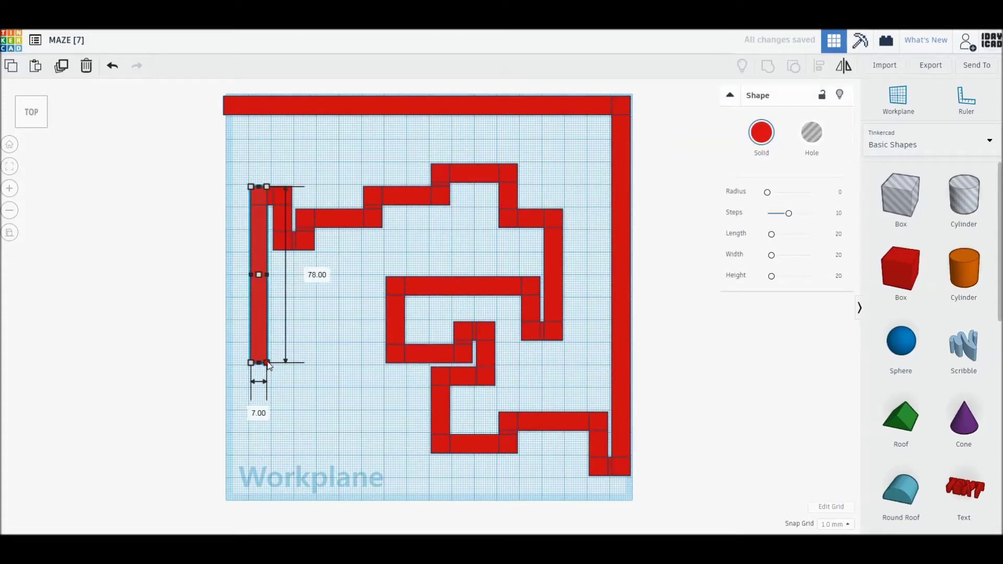
{"action": "left_click_drag", "start_coordinate": [268, 364], "coordinate": [270, 340]}
{"action": "left_click", "coordinate": [256, 317]}
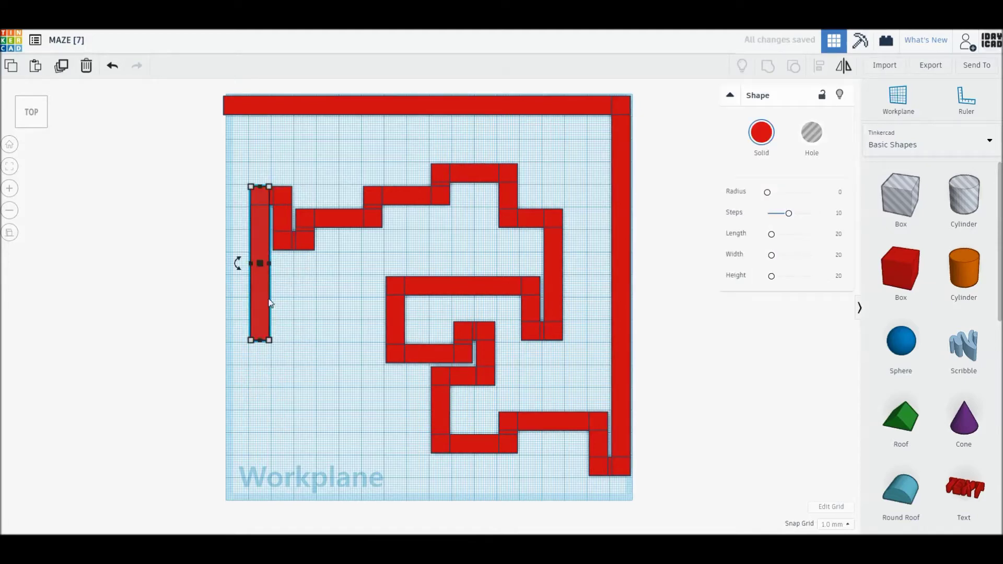
- Step the path right and down with alternating bars, ending in an 8 mm-wide downward wall
{"action": "left_click_drag", "start_coordinate": [270, 188], "coordinate": [339, 326]}
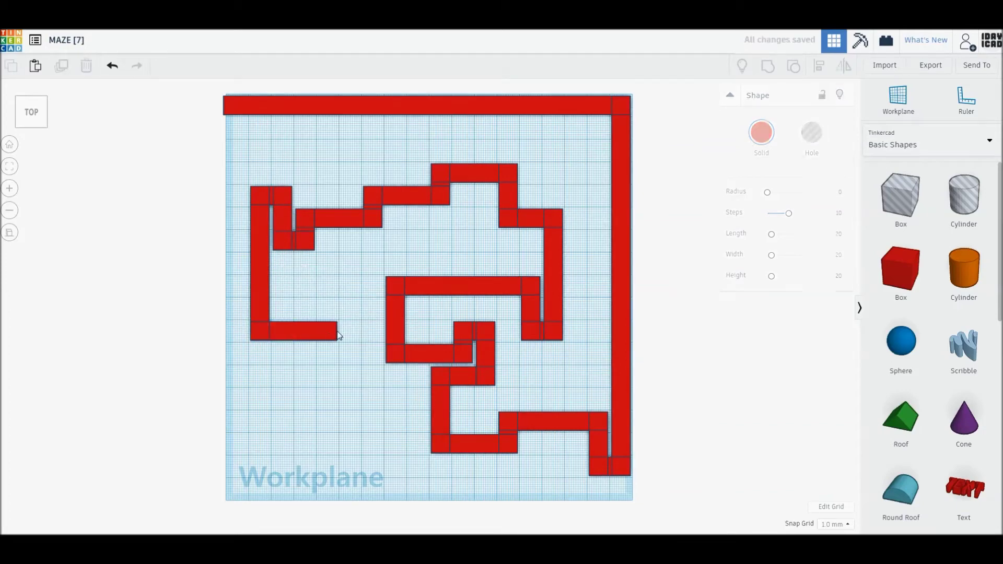
{"action": "left_click_drag", "start_coordinate": [251, 340], "coordinate": [320, 431]}
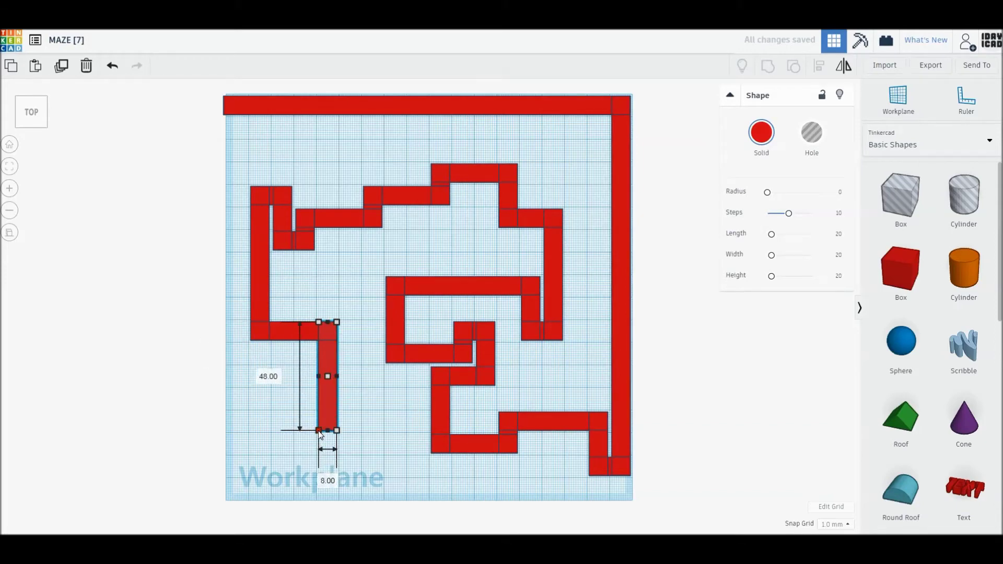
{"action": "left_click_drag", "start_coordinate": [321, 435], "coordinate": [321, 434]}
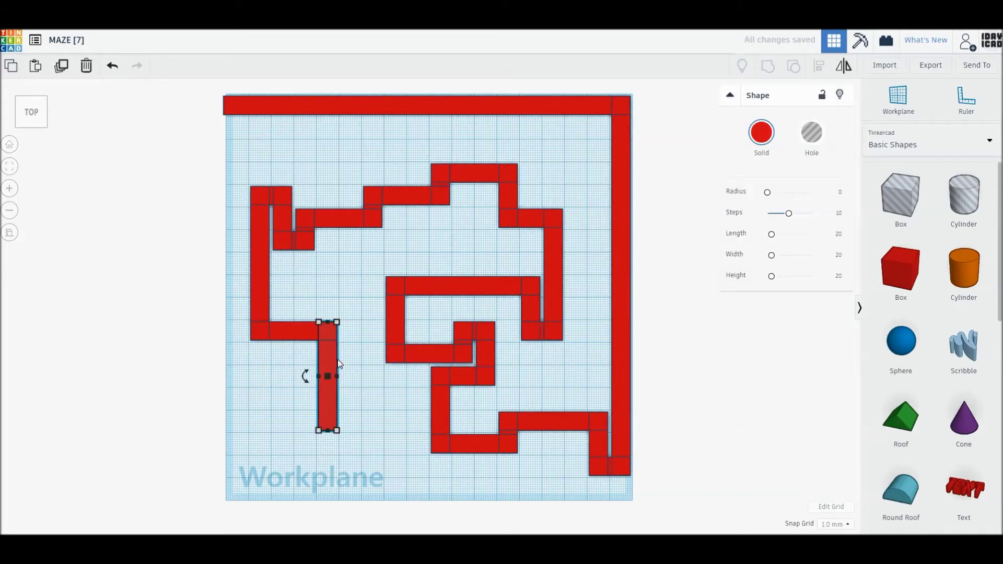
{"action": "left_click_drag", "start_coordinate": [338, 324], "coordinate": [383, 415]}
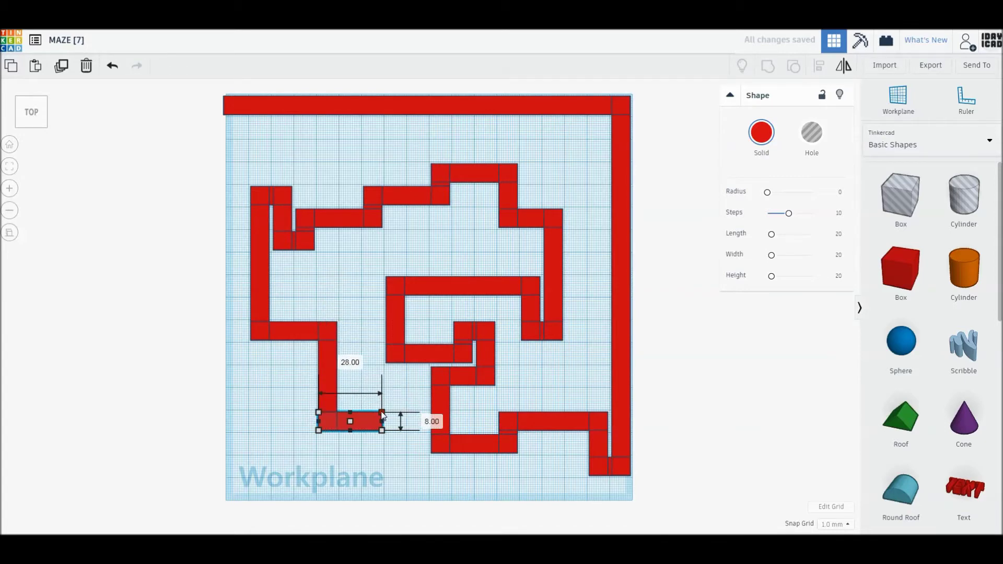
{"action": "left_click", "coordinate": [372, 419]}
{"action": "left_click_drag", "start_coordinate": [318, 431], "coordinate": [366, 476]}
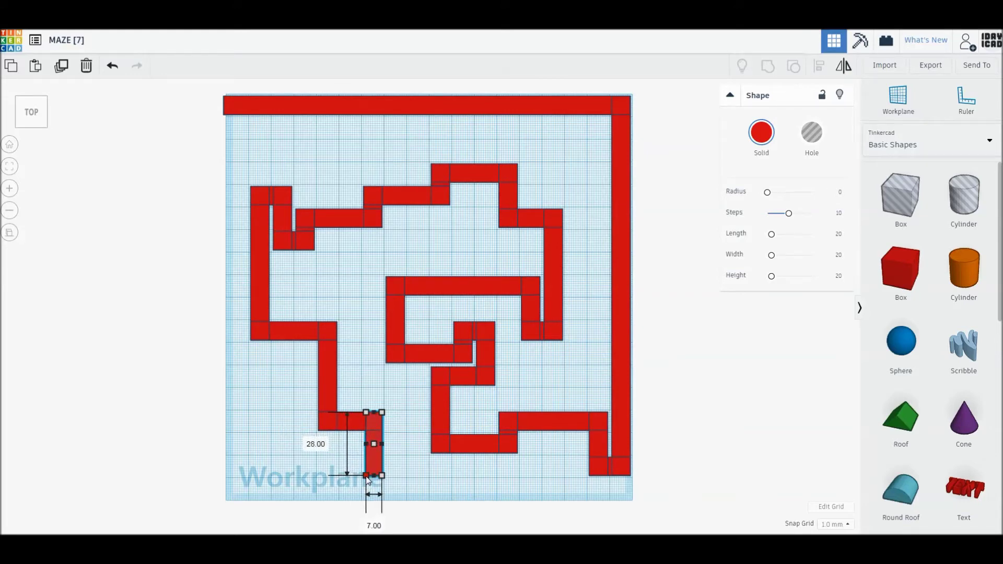
{"action": "left_click_drag", "start_coordinate": [366, 477], "coordinate": [363, 477]}
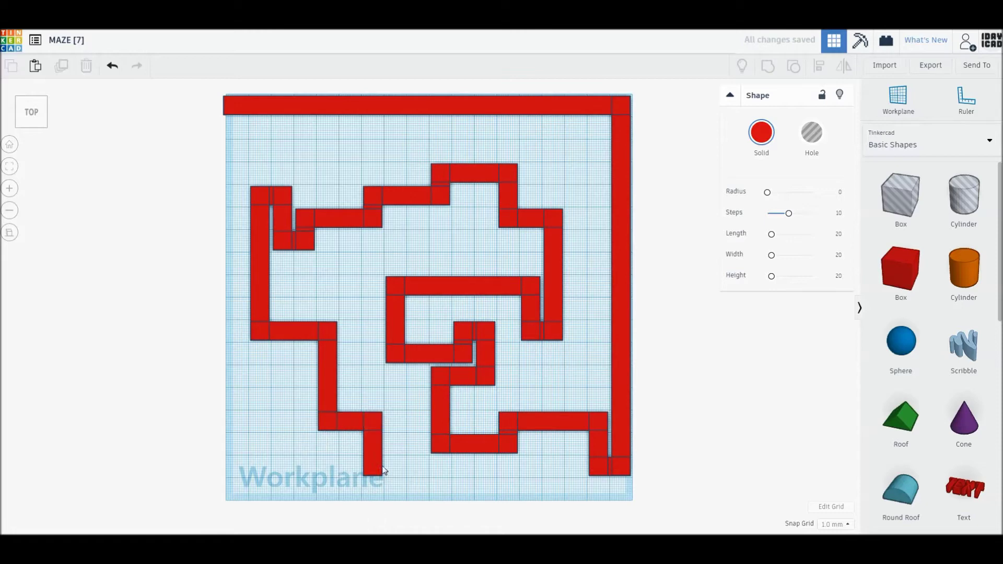
- Try a long bottom bar running right, shorten it to 87 mm, then delete it
{"action": "left_click_drag", "start_coordinate": [382, 474], "coordinate": [584, 463]}
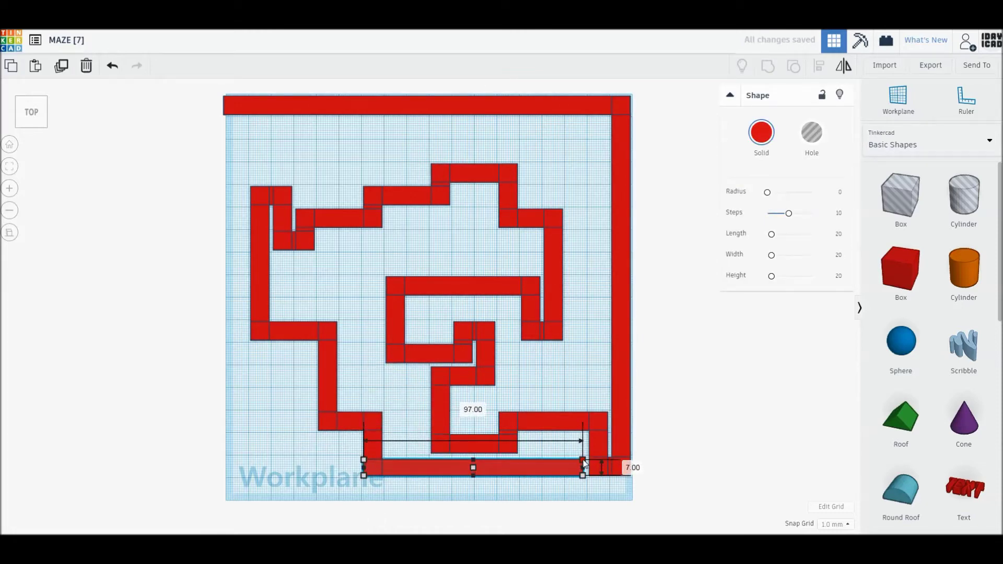
{"action": "left_click_drag", "start_coordinate": [584, 464], "coordinate": [563, 464]}
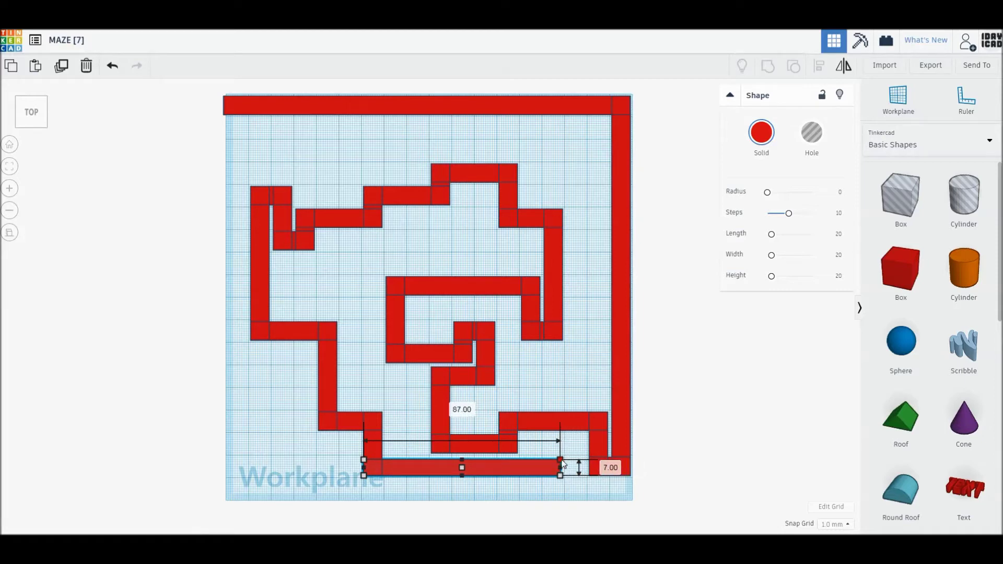
{"action": "key", "text": "Delete"}
- Lengthen the vertical wall down to the plate's bottom edge
{"action": "left_click", "coordinate": [366, 456]}
{"action": "left_click_drag", "start_coordinate": [374, 477], "coordinate": [375, 503]}
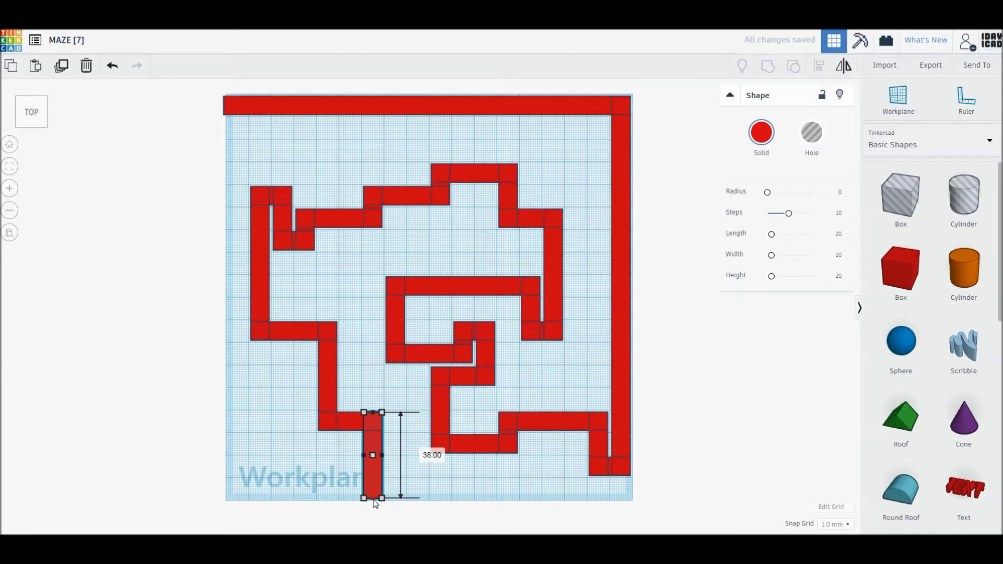
{"action": "left_click", "coordinate": [467, 500]}
{"action": "left_click", "coordinate": [376, 481]}
- Duplicate the vertical wall into a 120 × 8 mm wall along the bottom edge
{"action": "key", "text": "ctrl+d"}
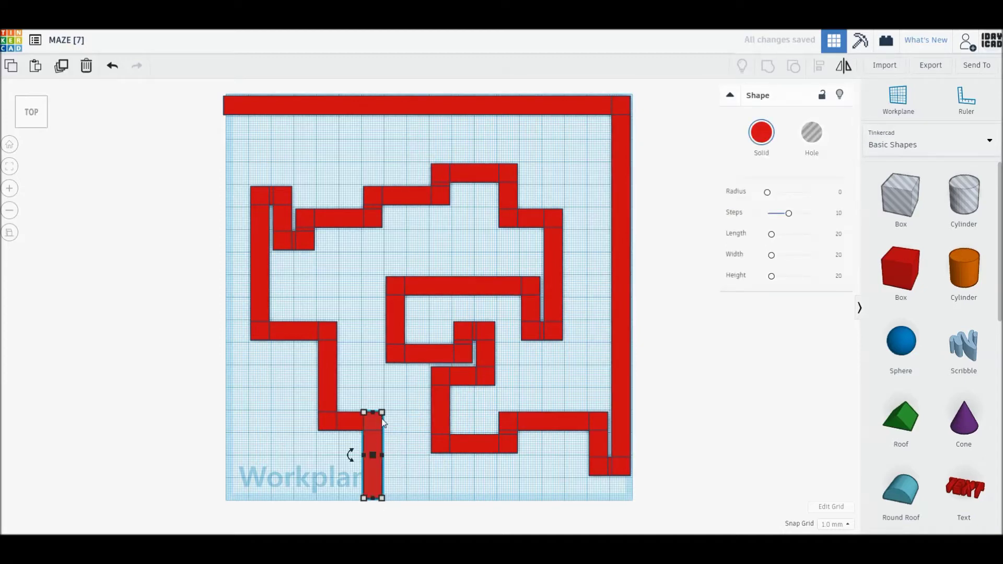
{"action": "left_click_drag", "start_coordinate": [382, 412], "coordinate": [635, 483]}
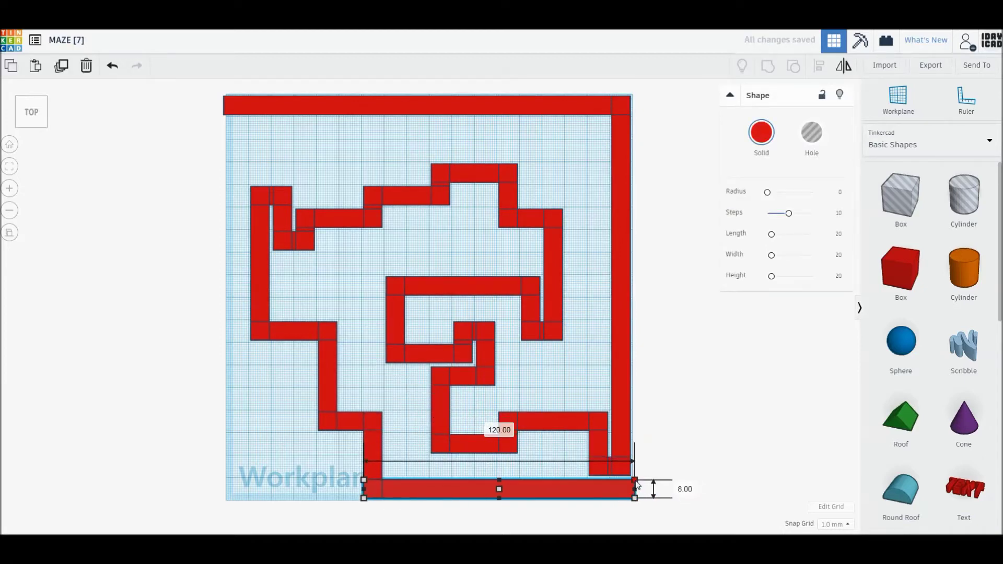
{"action": "left_click", "coordinate": [662, 457]}
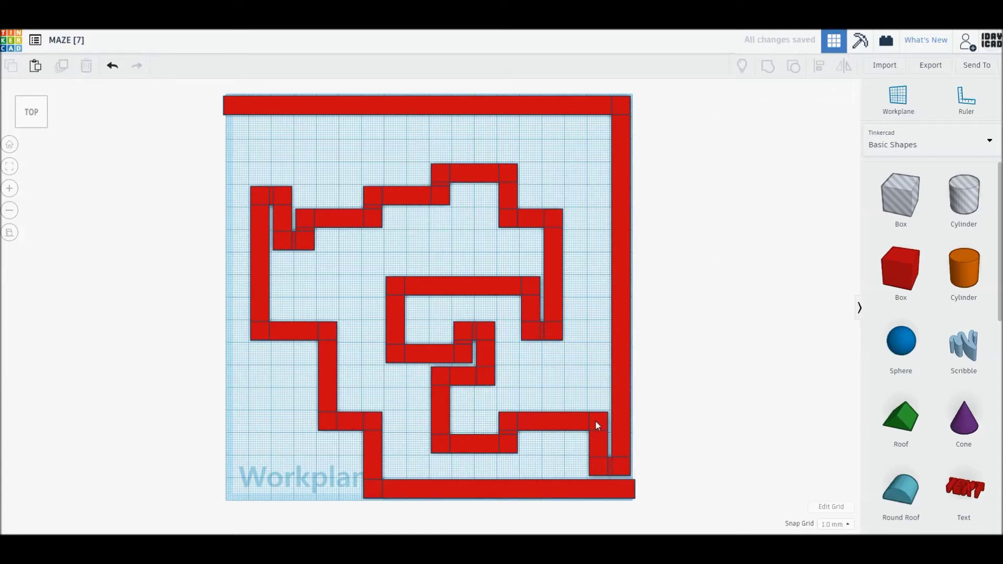
{"action": "key", "text": "ctrl+a"}
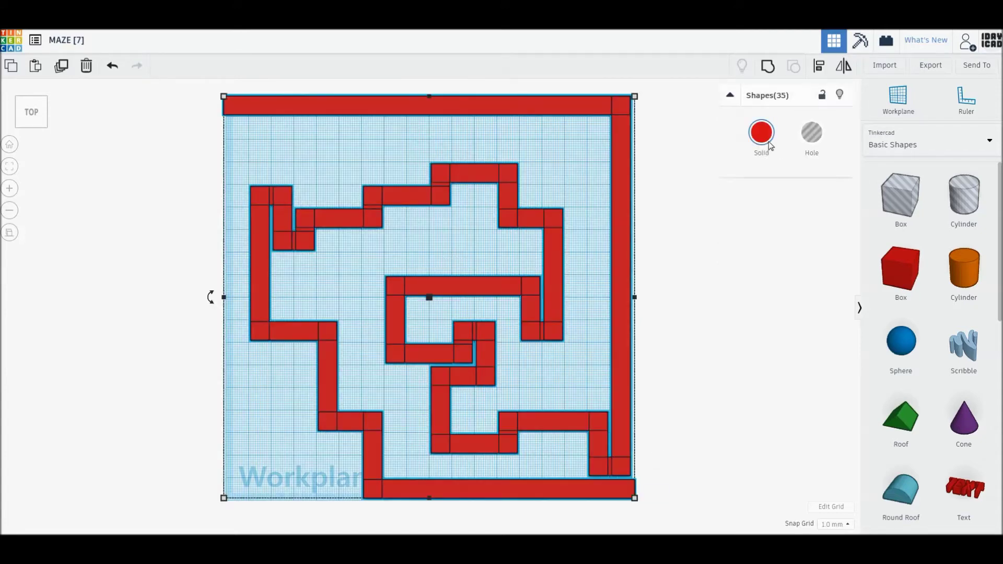
- Recolour all 35 selected maze walls blue using the Solid colour swatch
{"action": "left_click", "coordinate": [761, 132]}
{"action": "left_click", "coordinate": [844, 228]}
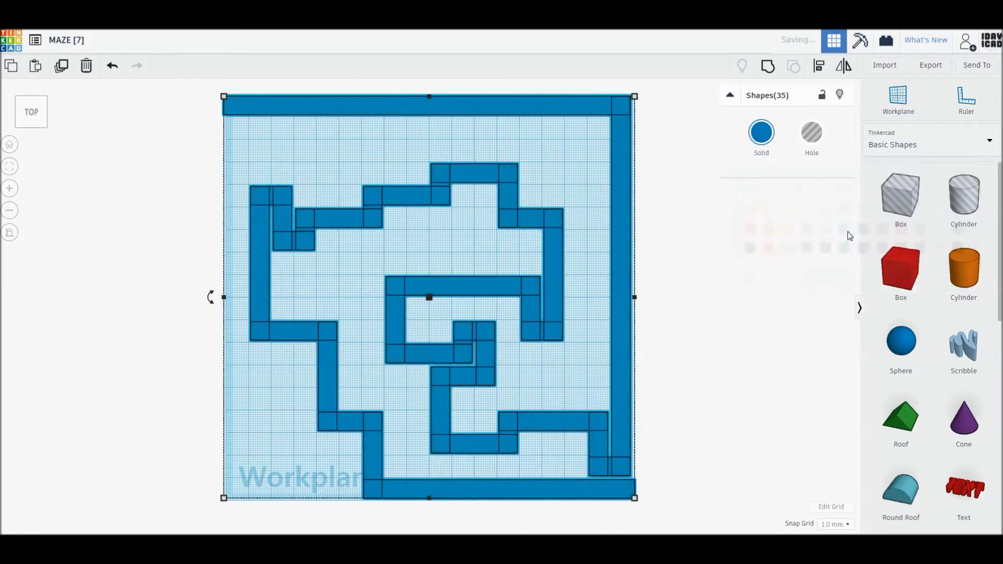
{"action": "left_click", "coordinate": [683, 297]}
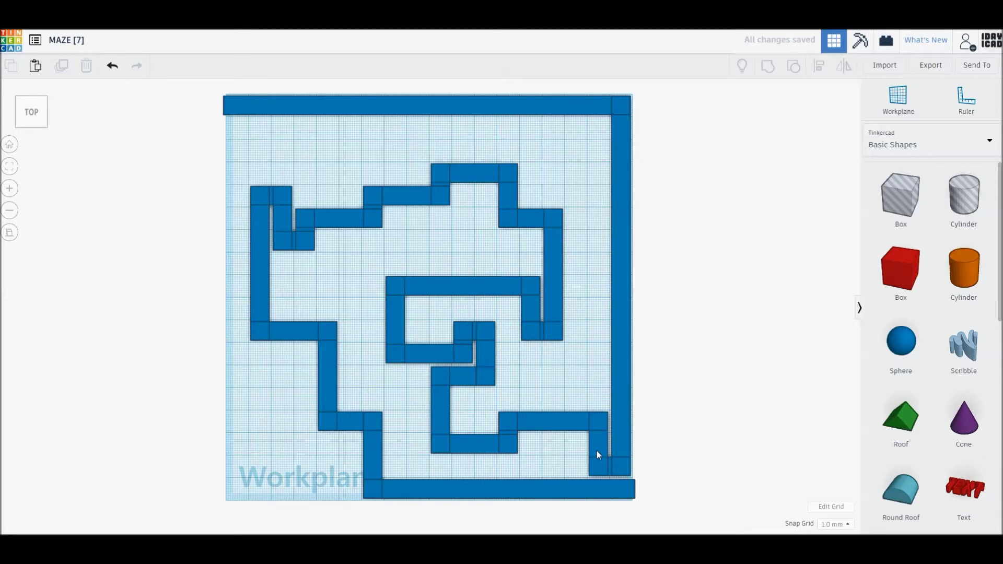
{"action": "left_click", "coordinate": [489, 444]}
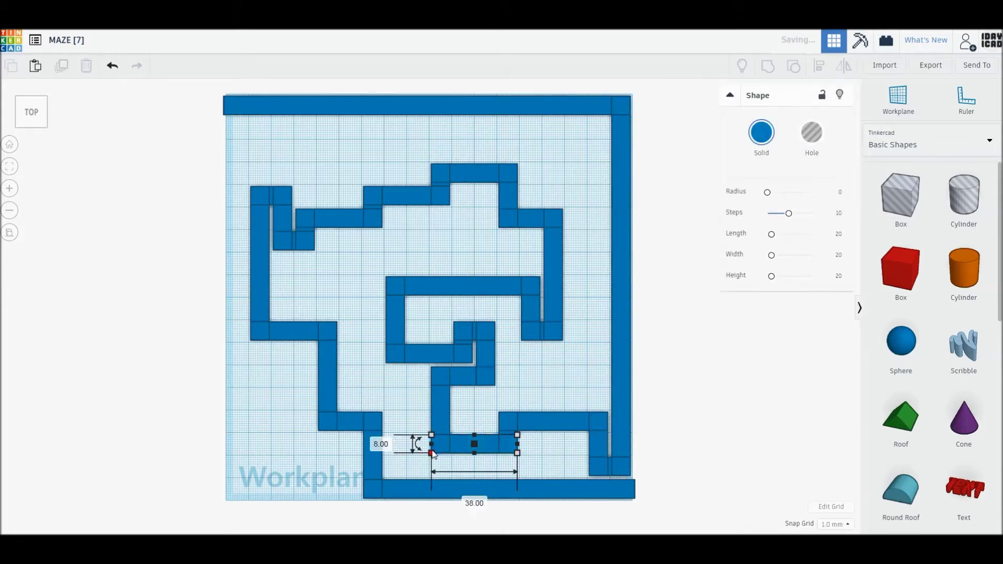
- Move a wall piece right, colour it red, and reshape it into a narrow block
{"action": "left_click_drag", "start_coordinate": [481, 456], "coordinate": [515, 452]}
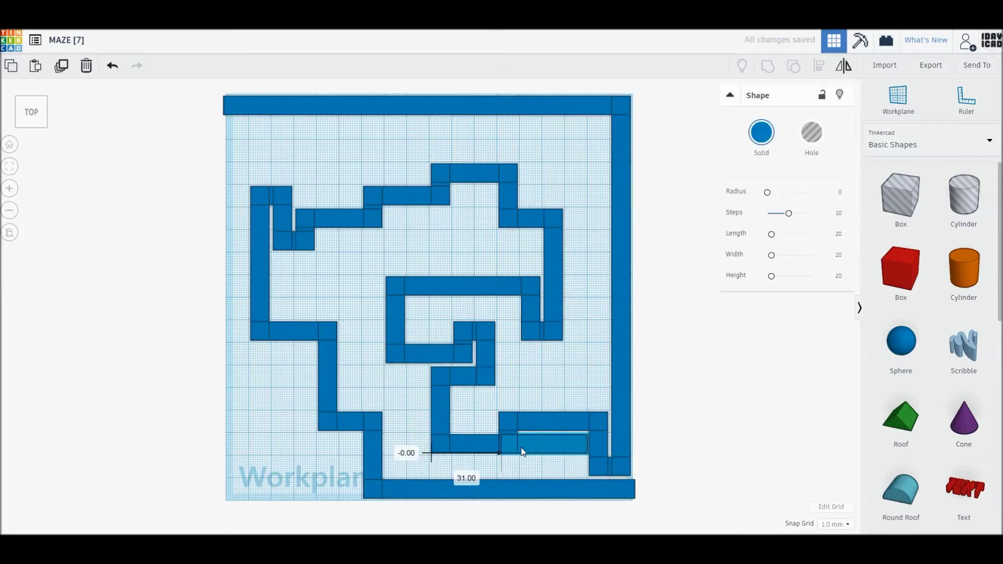
{"action": "left_click_drag", "start_coordinate": [514, 447], "coordinate": [520, 447]}
{"action": "left_click", "coordinate": [762, 132]}
{"action": "left_click", "coordinate": [753, 230]}
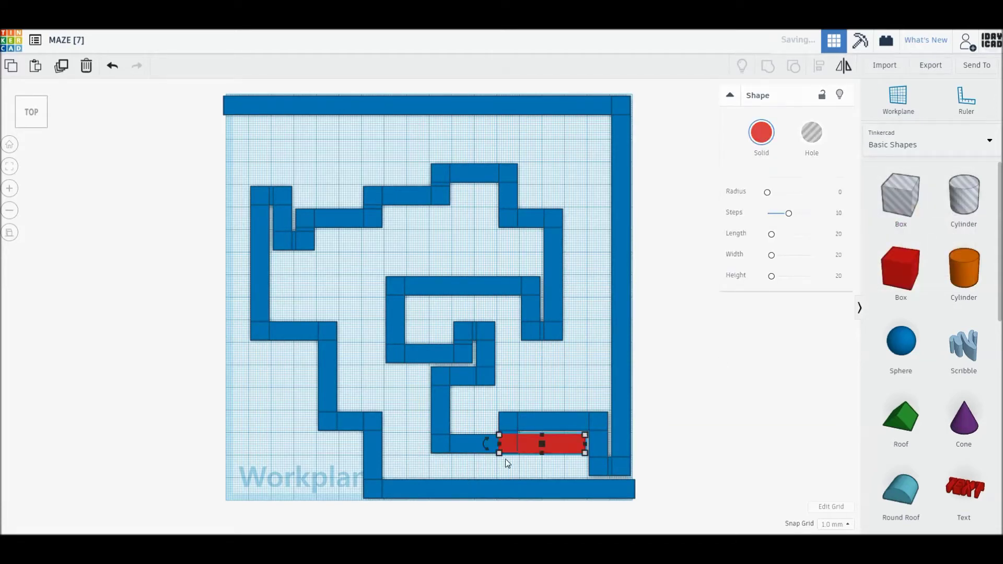
{"action": "left_click_drag", "start_coordinate": [500, 453], "coordinate": [568, 477]}
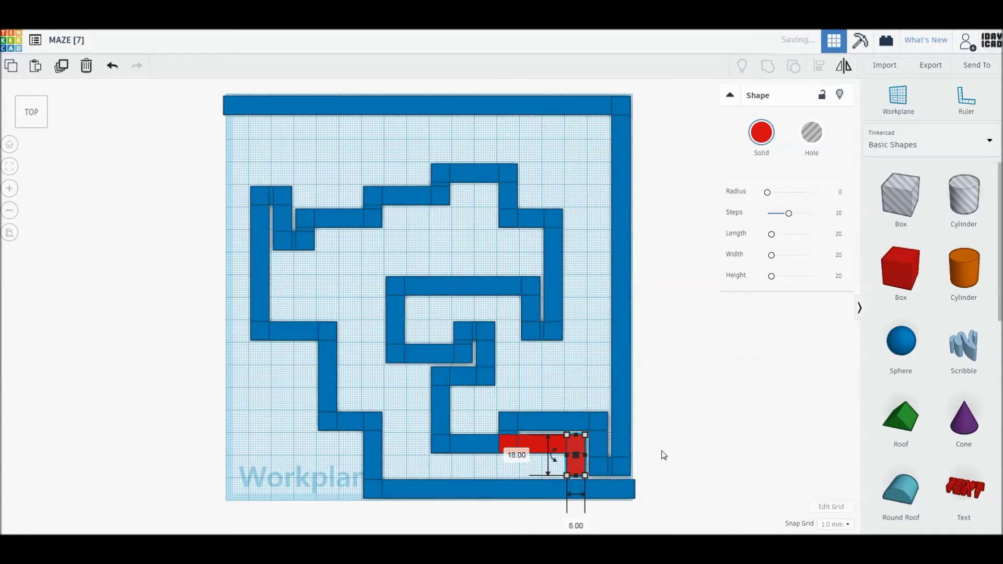
- Resize the red piece to 78 mm long, then turn it into a vertical bar
{"action": "left_click", "coordinate": [661, 455]}
{"action": "left_click", "coordinate": [575, 464]}
{"action": "left_click_drag", "start_coordinate": [566, 464], "coordinate": [388, 458]}
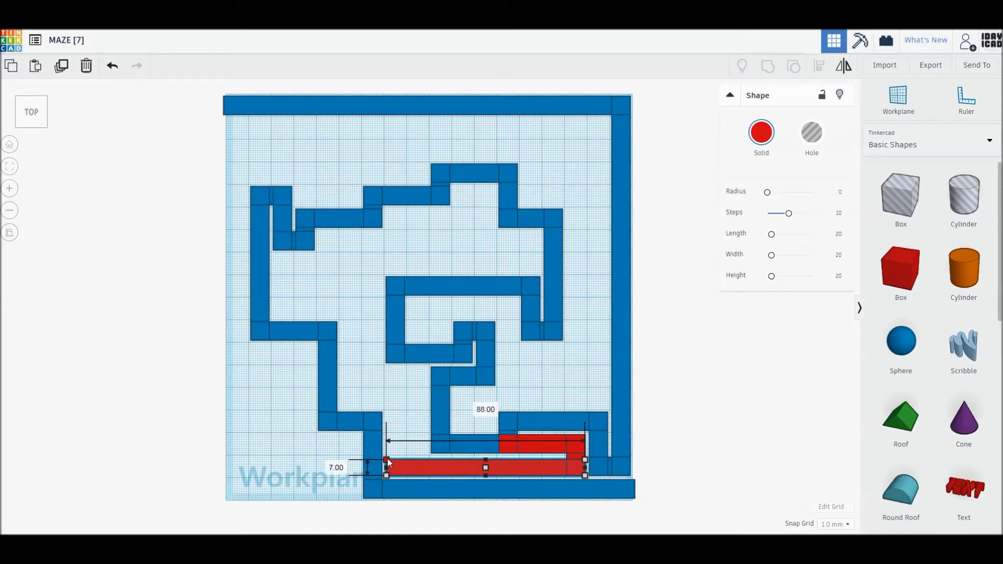
{"action": "left_click_drag", "start_coordinate": [387, 458], "coordinate": [409, 458]}
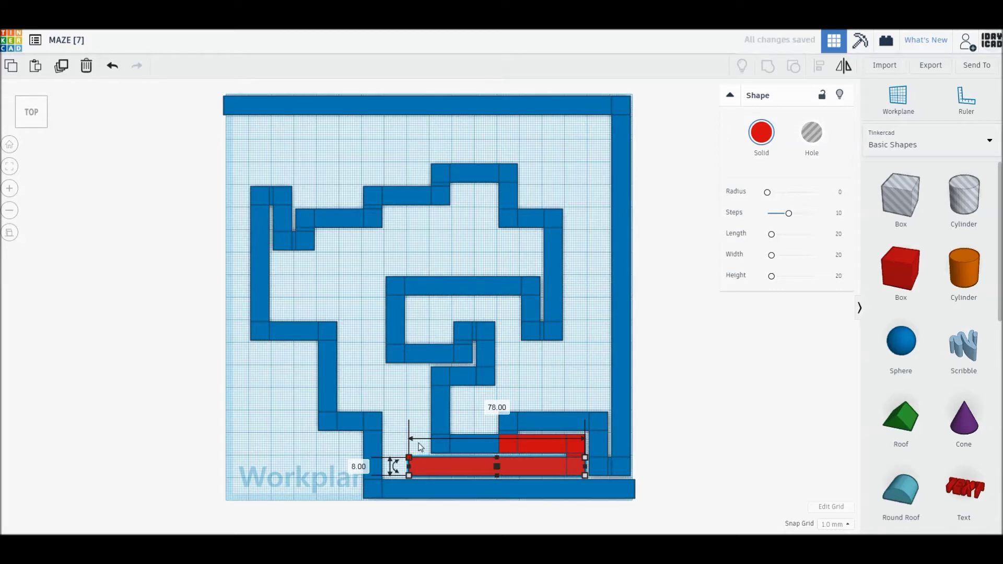
{"action": "left_click_drag", "start_coordinate": [584, 458], "coordinate": [428, 369]}
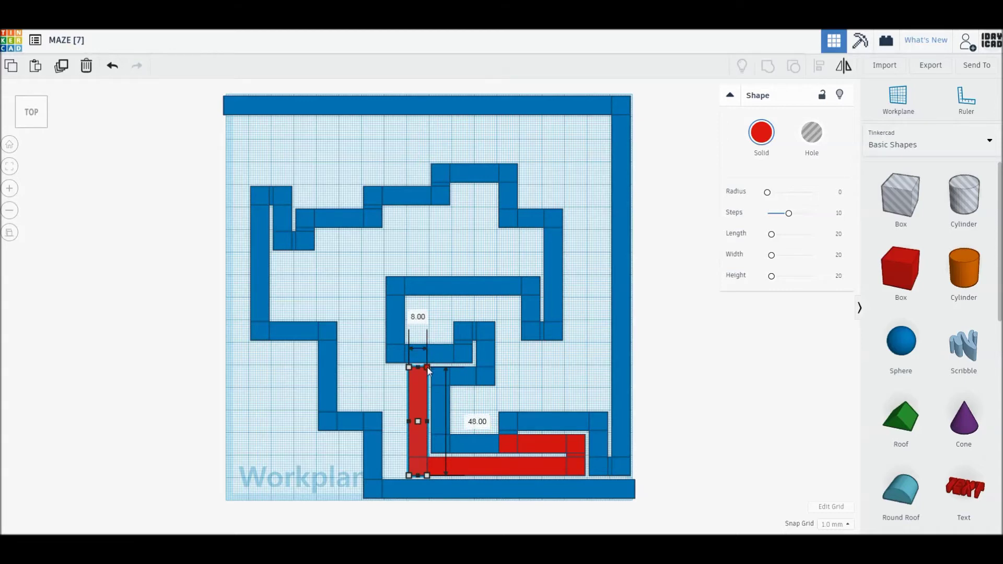
- Make a short red piece on top of the vertical red bar
{"action": "left_click", "coordinate": [546, 380]}
{"action": "left_click", "coordinate": [417, 395]}
{"action": "left_click_drag", "start_coordinate": [408, 475], "coordinate": [364, 388]}
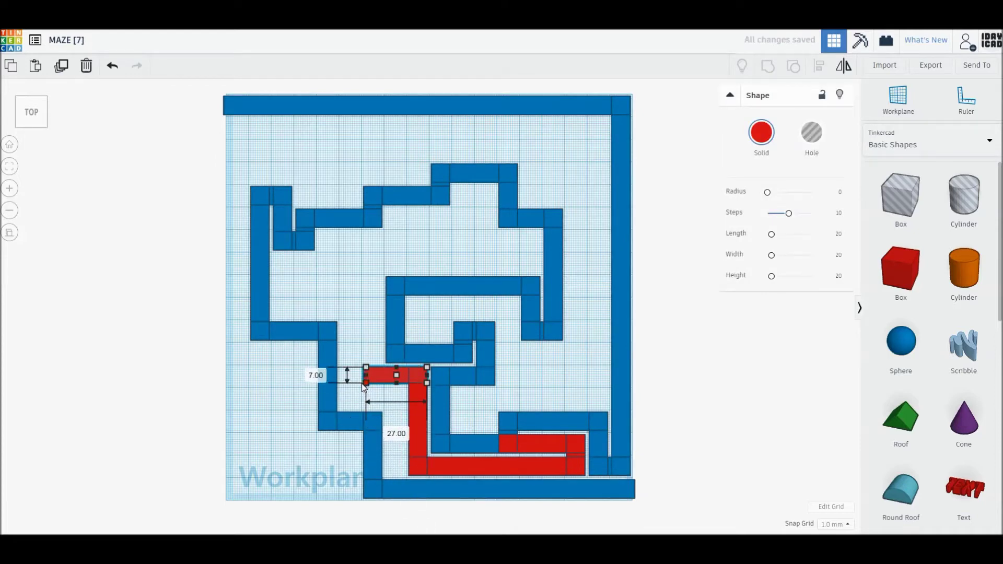
{"action": "left_click", "coordinate": [528, 400]}
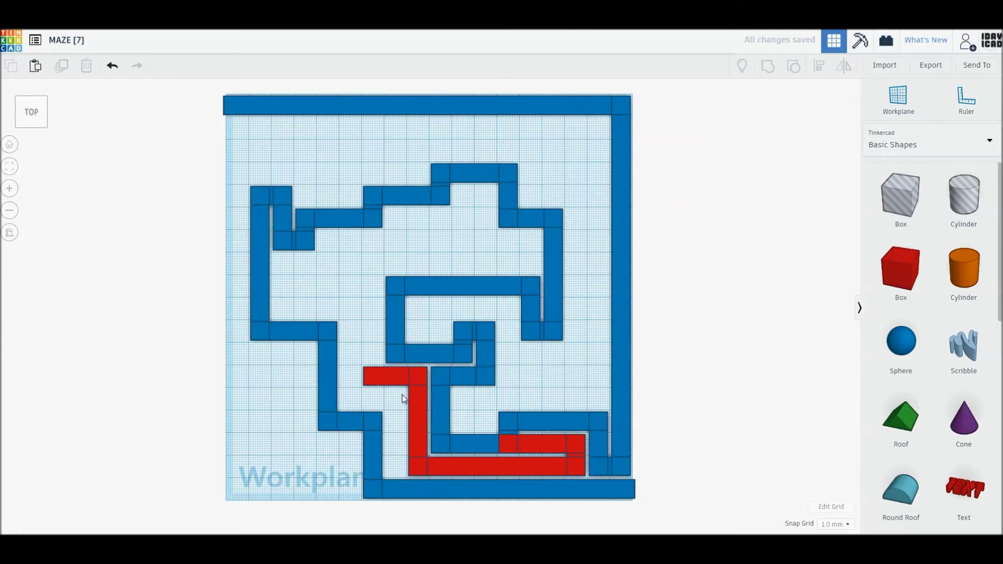
- Move the blue wall above the path 20 mm left, colour it red, and shorten it to 18 mm
{"action": "left_click", "coordinate": [421, 357]}
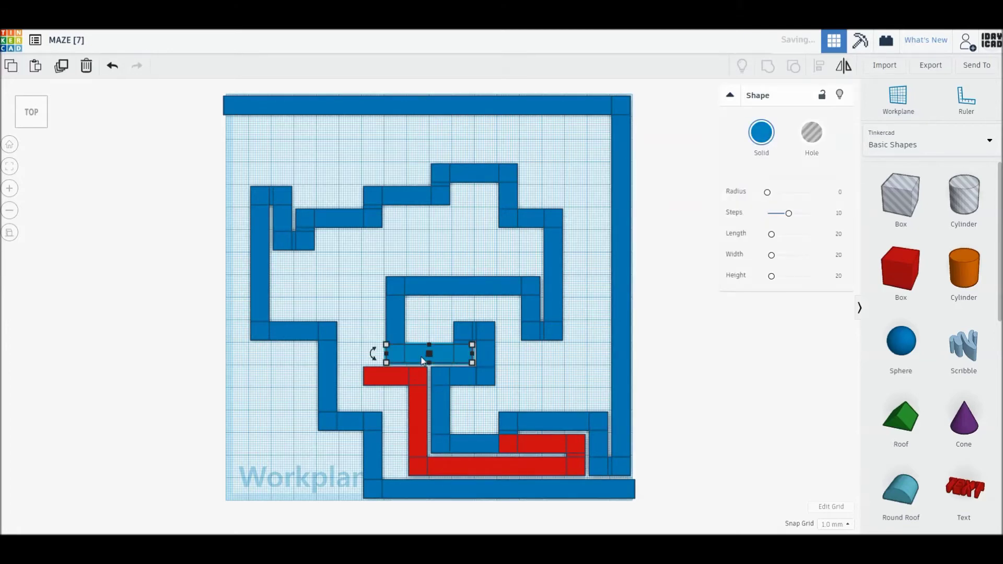
{"action": "left_click_drag", "start_coordinate": [393, 362], "coordinate": [365, 361]}
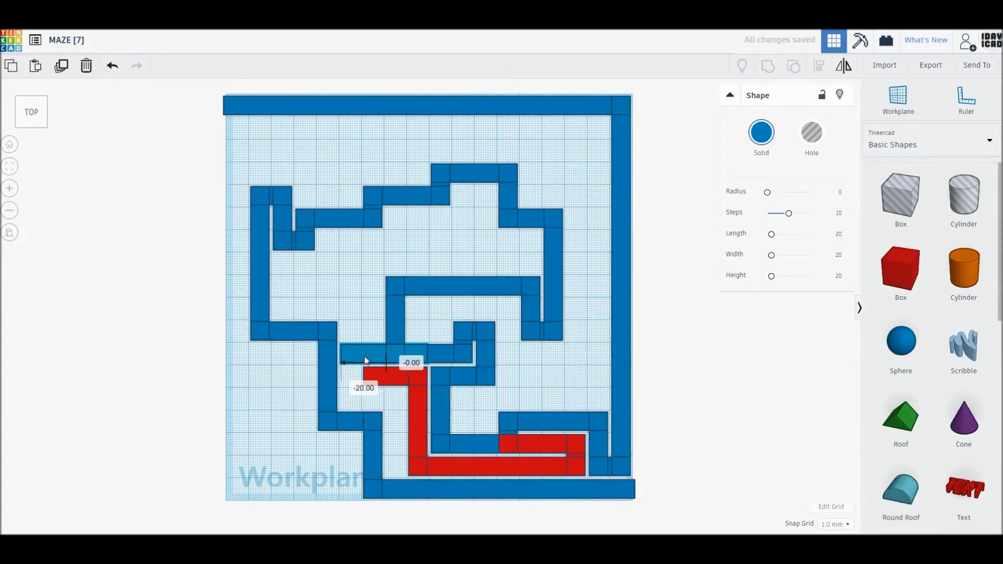
{"action": "left_click_drag", "start_coordinate": [427, 354], "coordinate": [405, 357]}
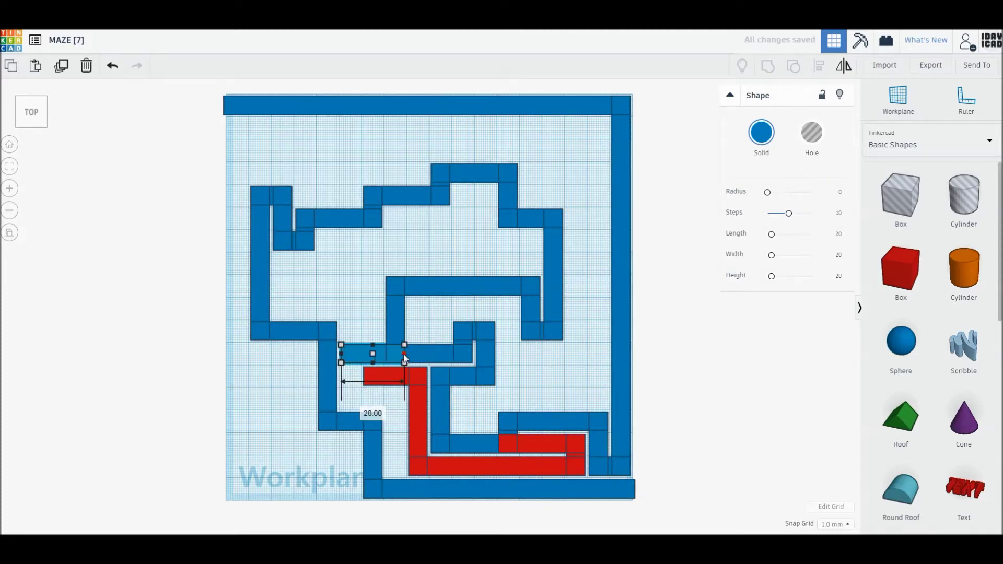
{"action": "left_click", "coordinate": [761, 133]}
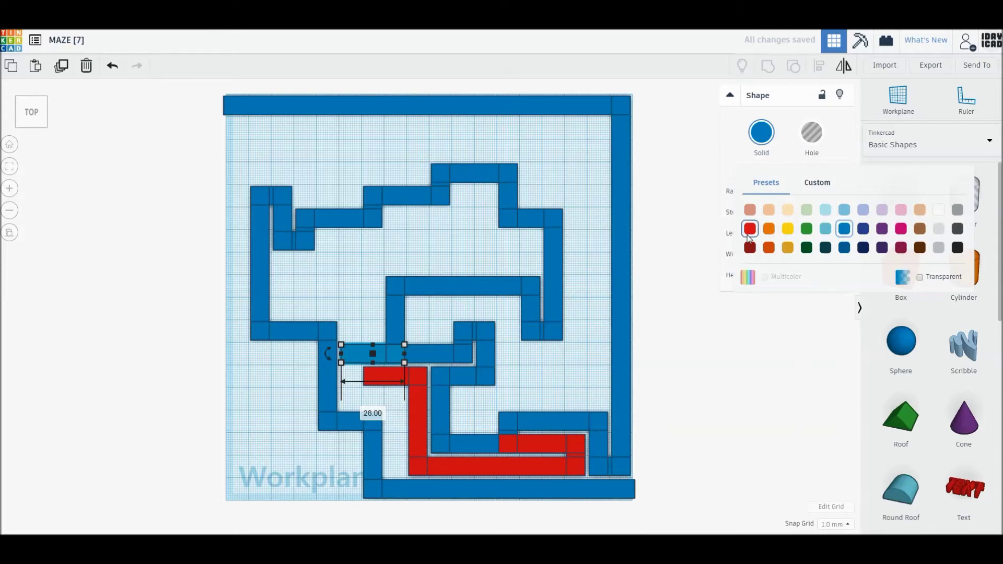
{"action": "left_click", "coordinate": [753, 229]}
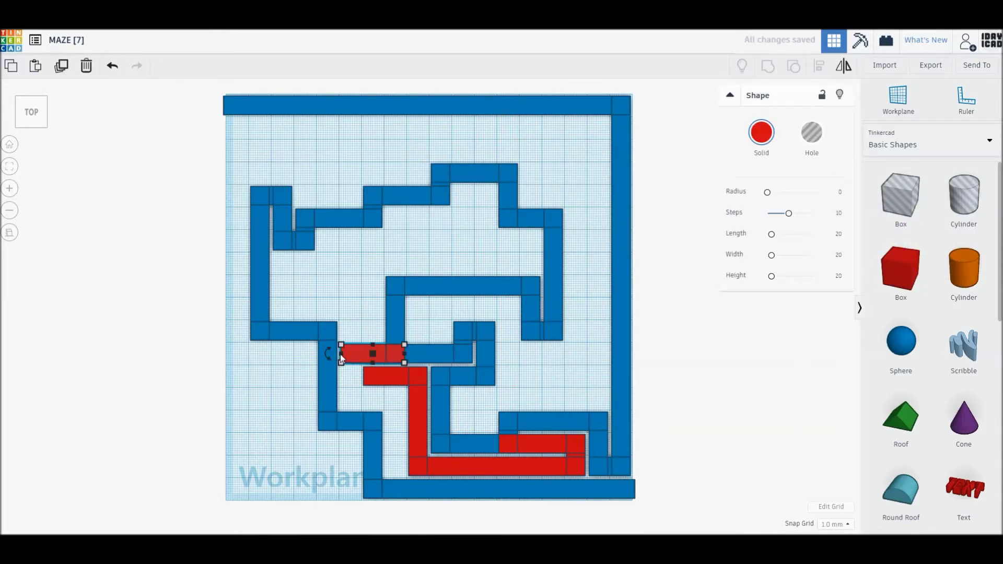
{"action": "left_click", "coordinate": [343, 355]}
{"action": "left_click_drag", "start_coordinate": [349, 360], "coordinate": [365, 358]}
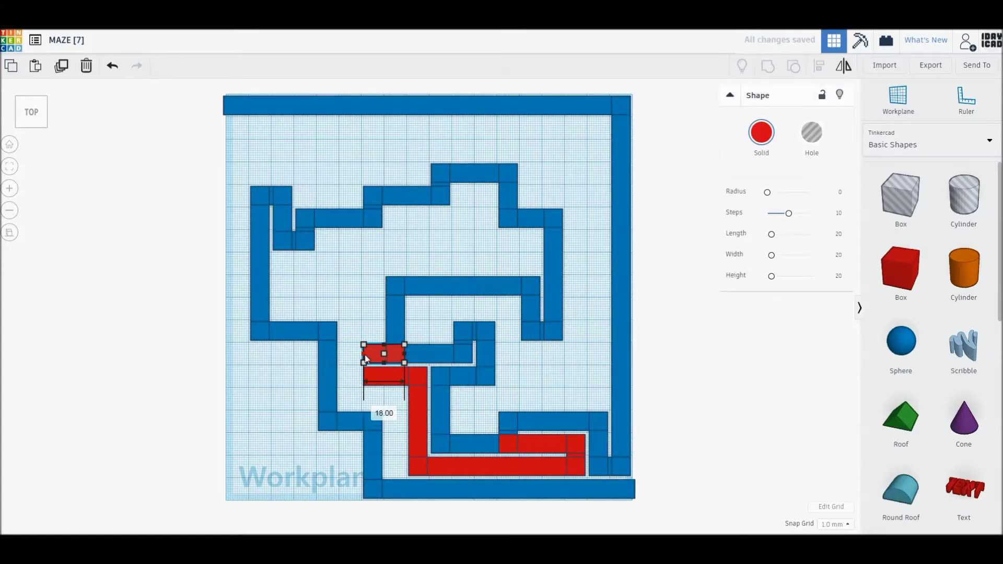
- Reshape that red bar into a small top box, then stretch it left into a 27 mm bar
{"action": "left_click_drag", "start_coordinate": [404, 346], "coordinate": [383, 255]}
{"action": "left_click_drag", "start_coordinate": [364, 363], "coordinate": [342, 279]}
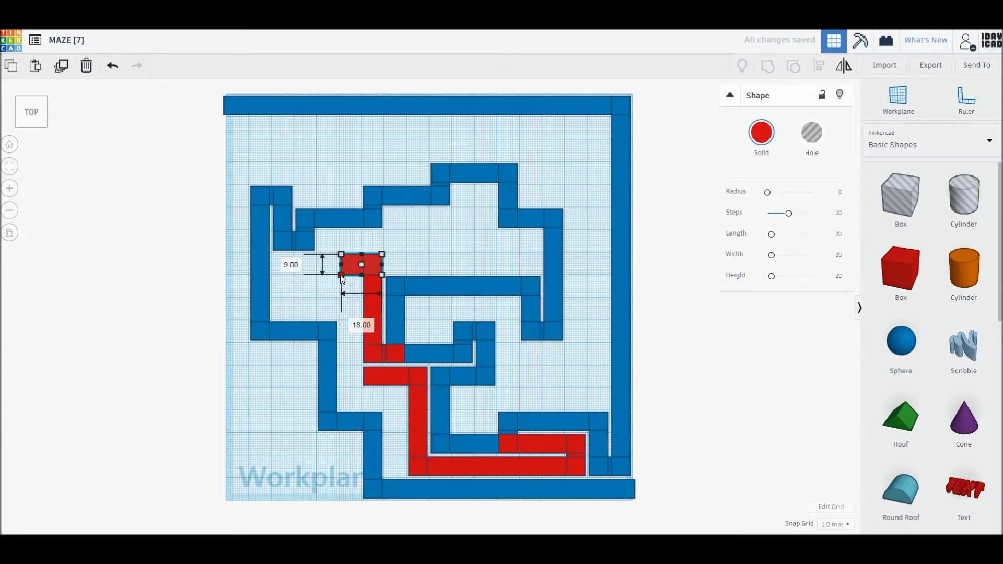
{"action": "left_click_drag", "start_coordinate": [340, 274], "coordinate": [360, 296]}
{"action": "left_click", "coordinate": [353, 286]}
{"action": "left_click_drag", "start_coordinate": [340, 257], "coordinate": [298, 276]}
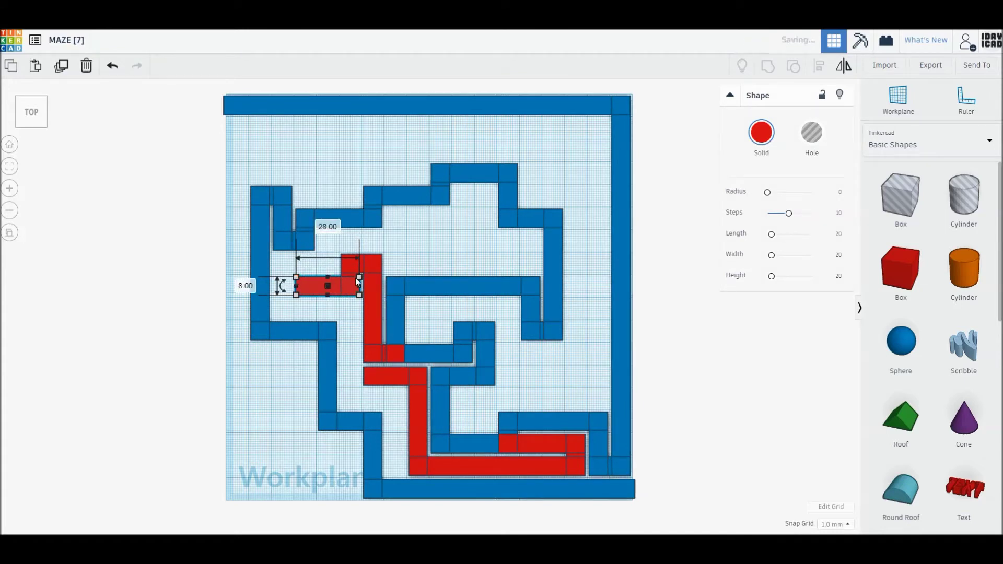
{"action": "left_click", "coordinate": [442, 258]}
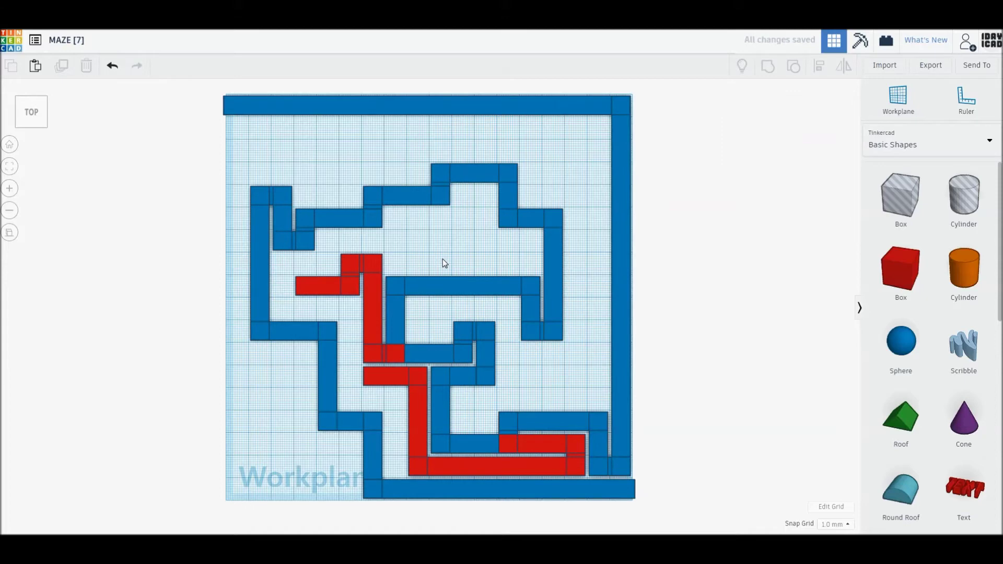
- Orbit to view the maze tilted, then return to the top-down view
{"action": "right_click_drag", "start_coordinate": [416, 424], "coordinate": [170, 342]}
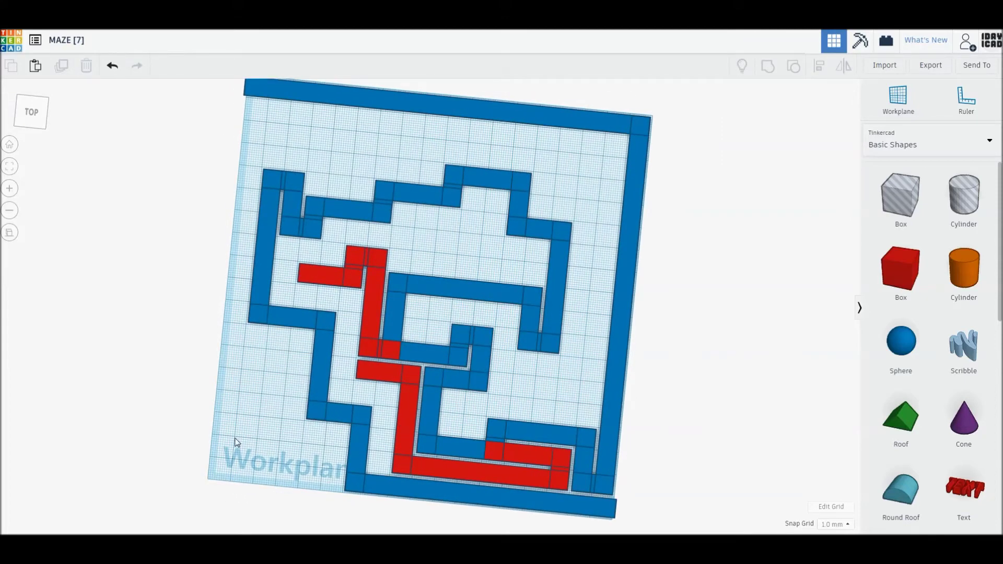
{"action": "left_click", "coordinate": [31, 112]}
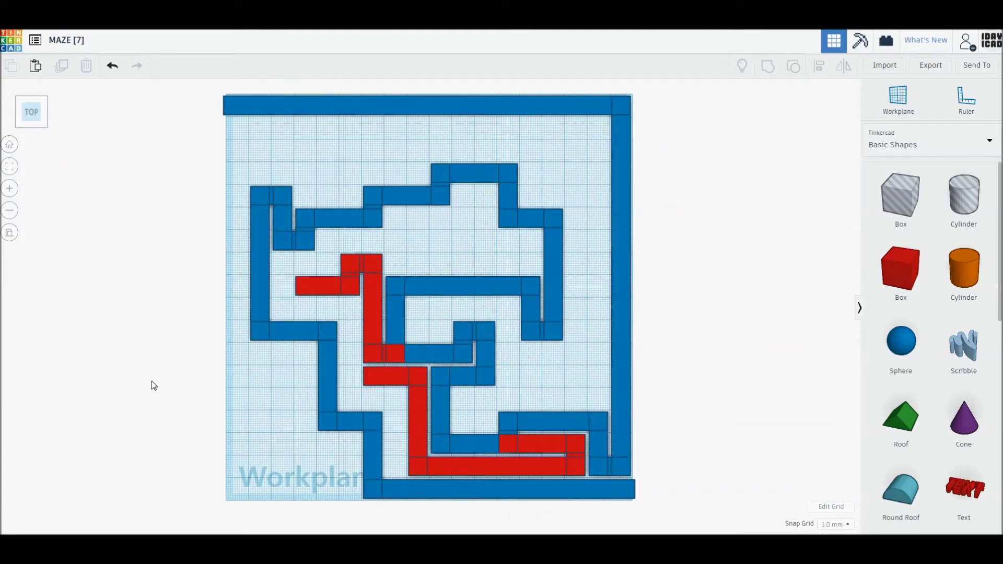
{"action": "left_click", "coordinate": [416, 437]}
- Move a red piece 5 mm left, size it 28 × 8, then stretch it up the left corridor
{"action": "left_click_drag", "start_coordinate": [417, 403], "coordinate": [395, 404]}
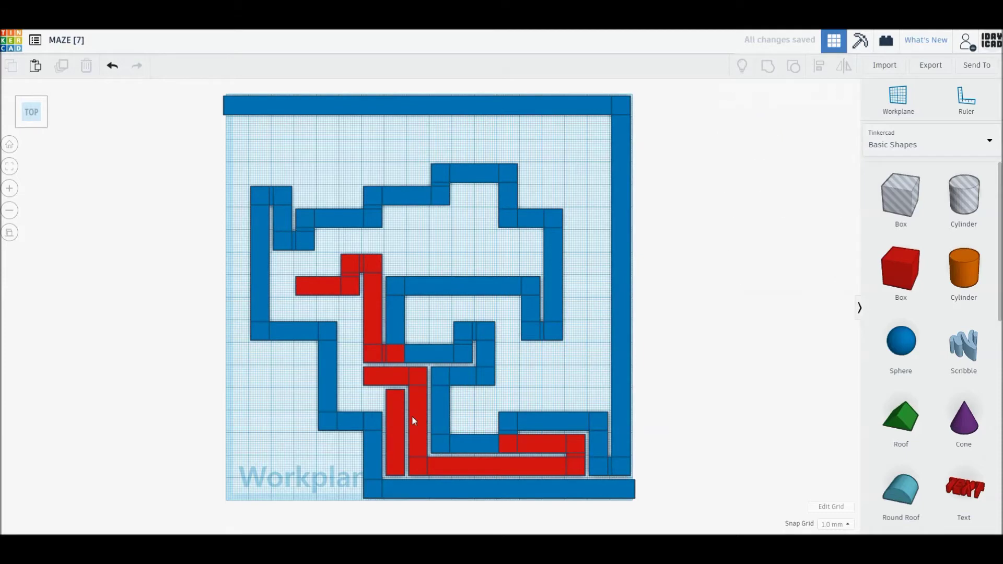
{"action": "left_click_drag", "start_coordinate": [385, 475], "coordinate": [343, 410]}
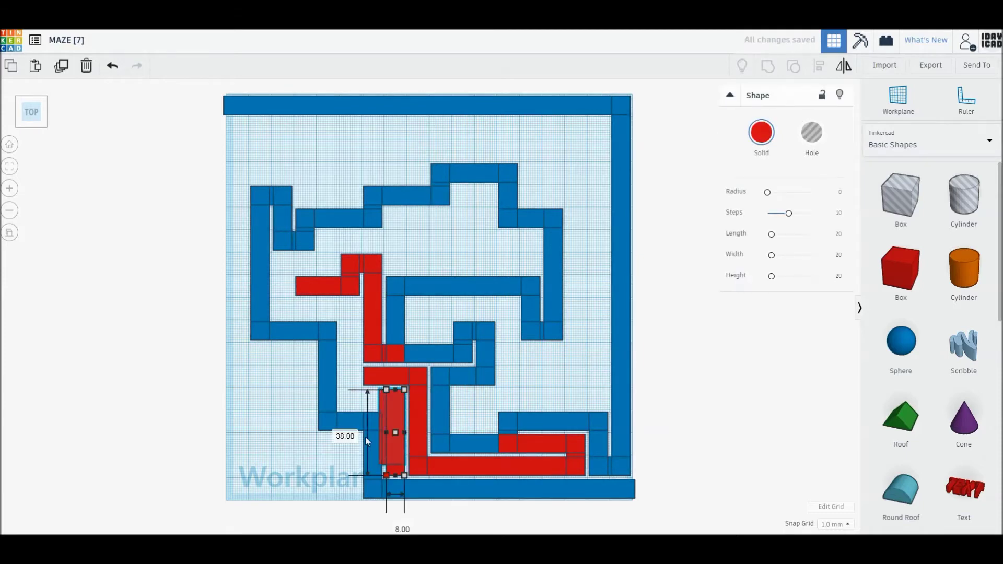
{"action": "left_click_drag", "start_coordinate": [341, 408], "coordinate": [341, 407]}
{"action": "left_click", "coordinate": [459, 407]}
{"action": "left_click", "coordinate": [390, 403]}
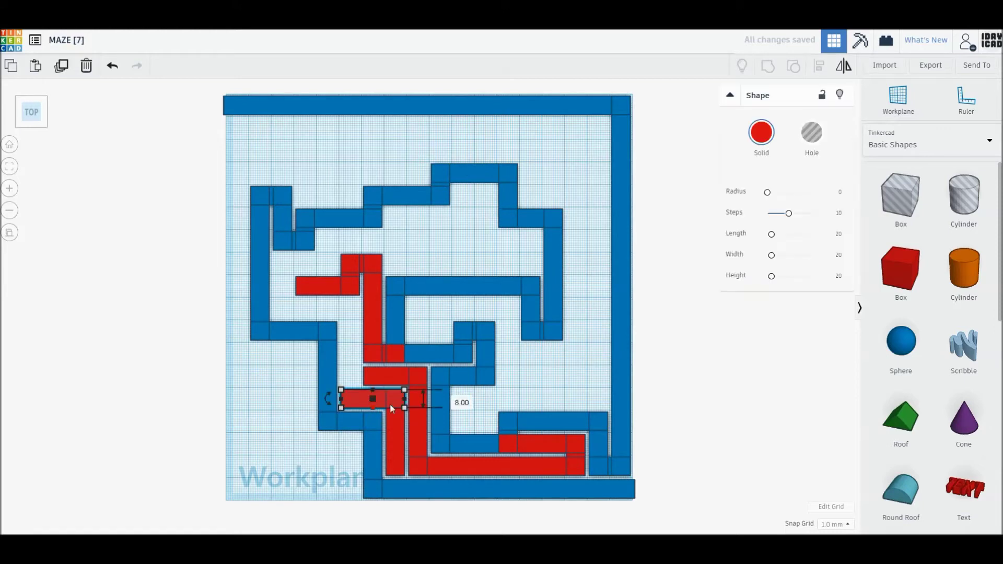
{"action": "left_click_drag", "start_coordinate": [390, 403], "coordinate": [356, 303]}
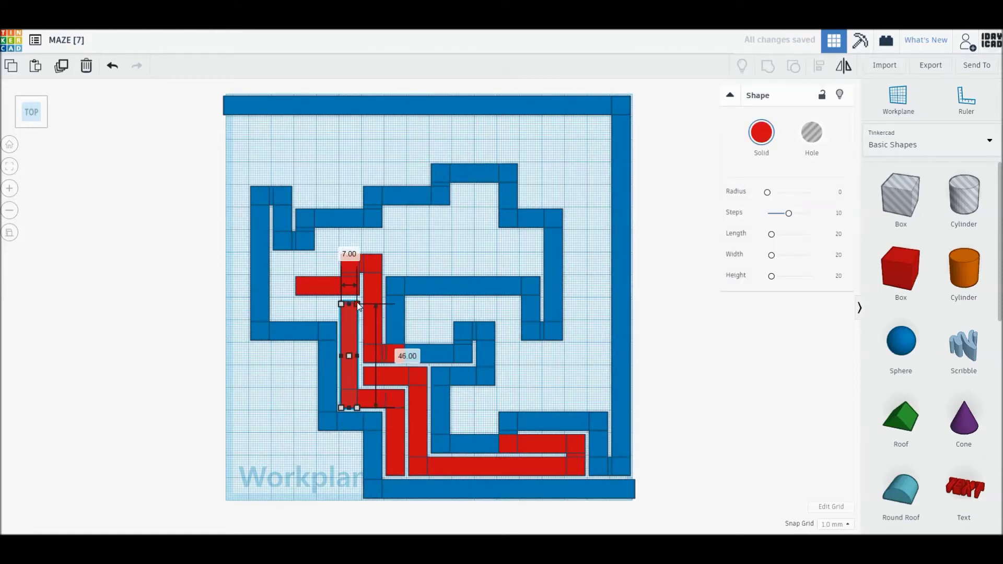
- Reshape the red bar into a horizontal piece leading left, then a vertical piece up the corridor
{"action": "left_click", "coordinate": [434, 262]}
{"action": "left_click", "coordinate": [353, 316]}
{"action": "left_click_drag", "start_coordinate": [341, 409], "coordinate": [273, 318]}
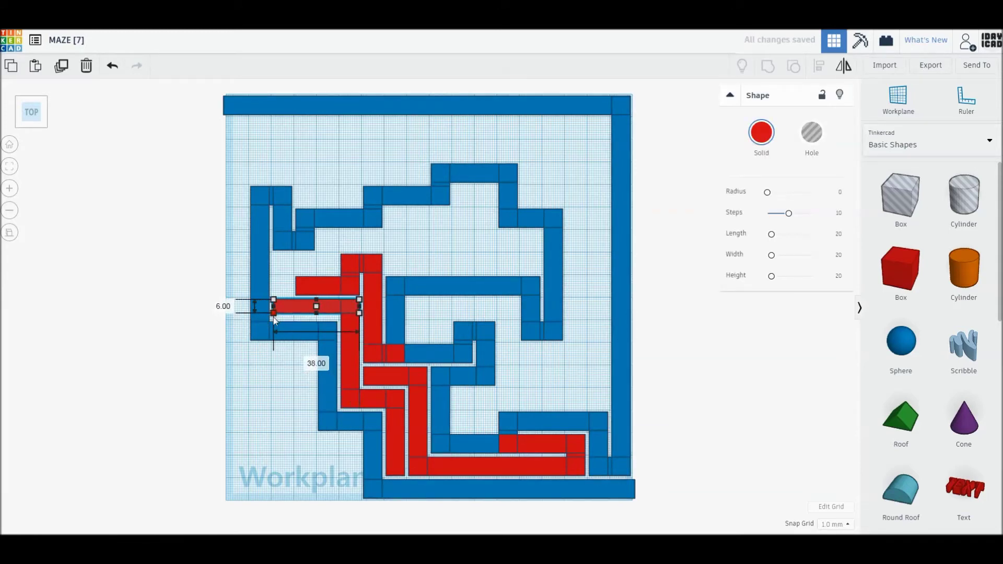
{"action": "left_click", "coordinate": [264, 372]}
{"action": "left_click", "coordinate": [296, 313]}
{"action": "left_click_drag", "start_coordinate": [358, 318], "coordinate": [290, 233]}
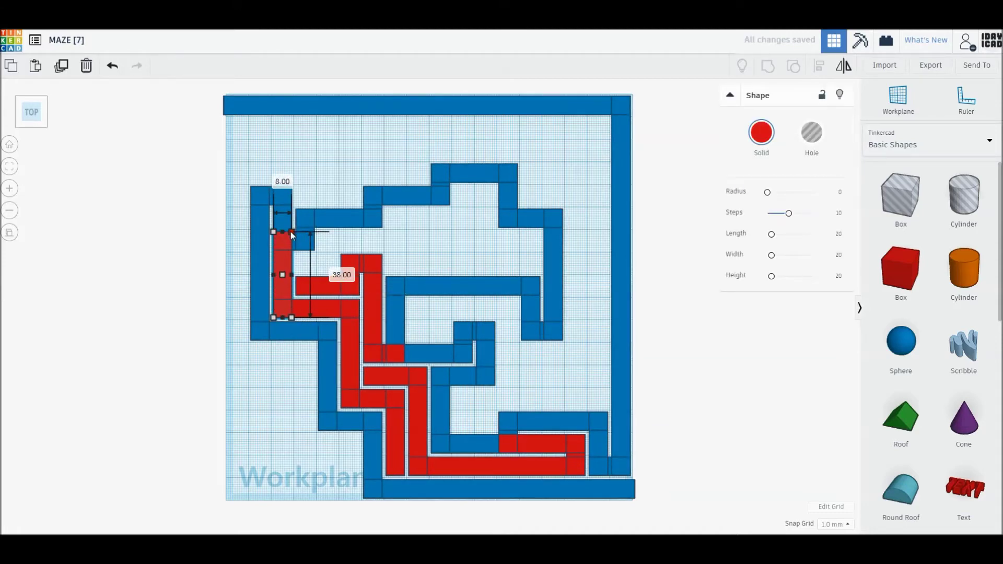
{"action": "left_click", "coordinate": [345, 237]}
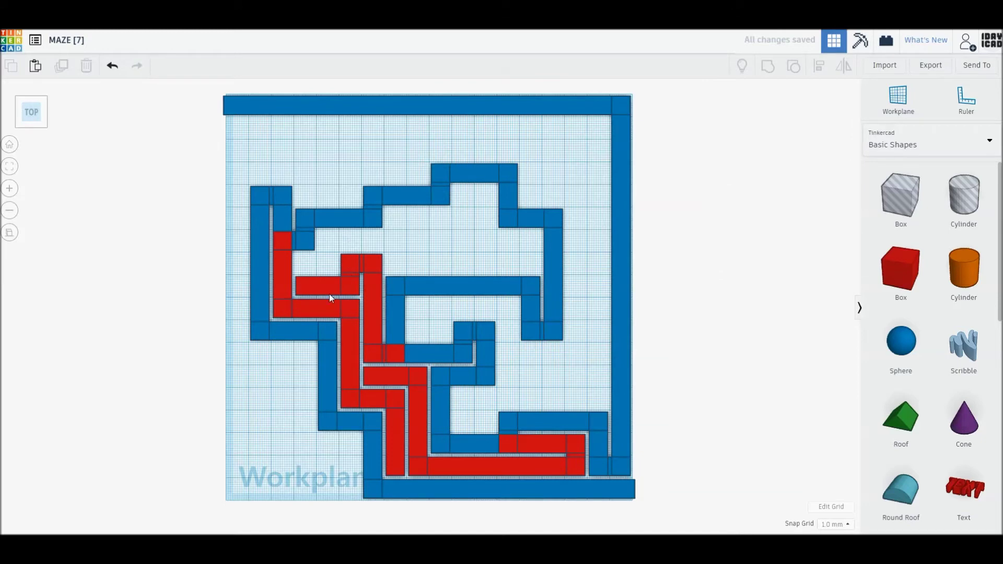
- Copy the red bar one row higher, shorten it to 19 mm, and make it a 9 × 18 vertical piece
{"action": "left_click_drag", "start_coordinate": [329, 290], "coordinate": [330, 267], "text": "alt"}
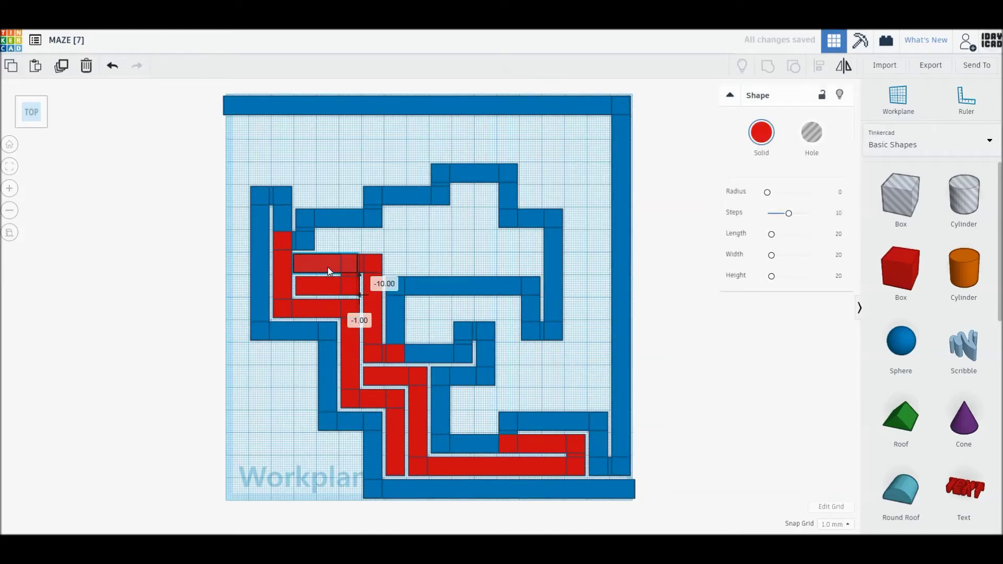
{"action": "left_click_drag", "start_coordinate": [359, 265], "coordinate": [337, 263]}
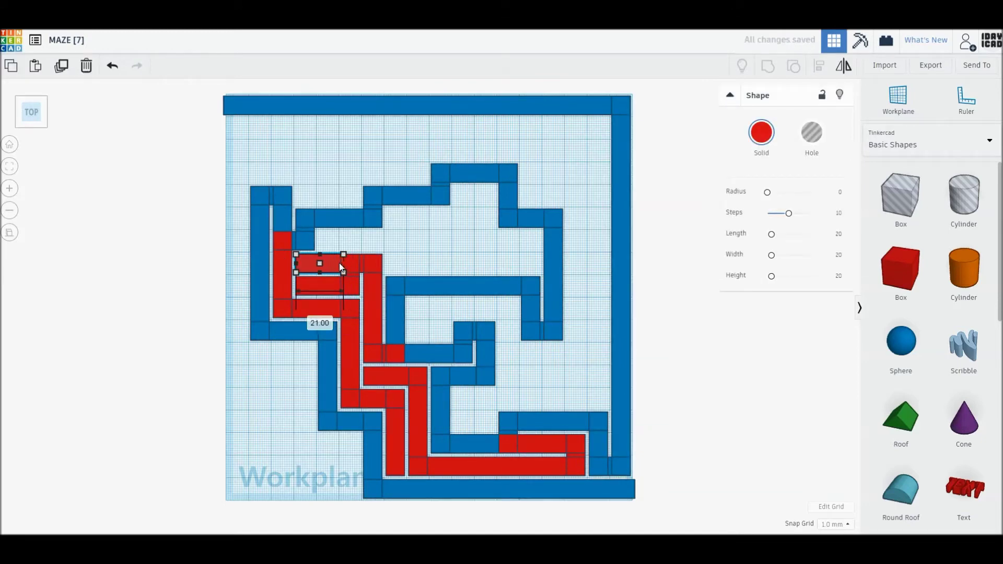
{"action": "left_click", "coordinate": [446, 258]}
{"action": "left_click", "coordinate": [331, 266]}
{"action": "left_click_drag", "start_coordinate": [296, 255], "coordinate": [319, 233]}
{"action": "left_click", "coordinate": [352, 239]}
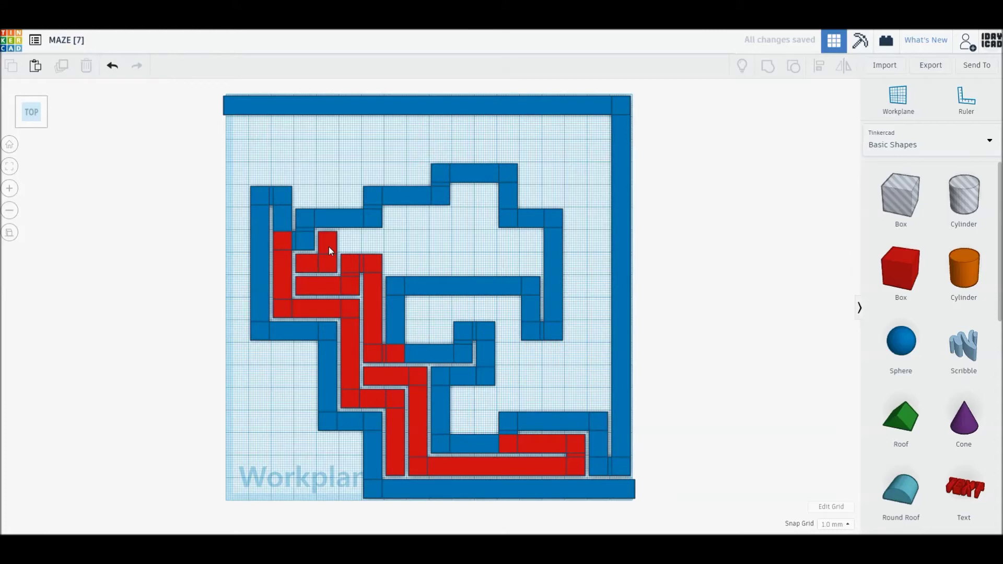
- Reshape the piece through 37 × 8 and 8 × 18 into a long 78 × 7 mm bar across the upper middle
{"action": "left_click_drag", "start_coordinate": [337, 272], "coordinate": [405, 251]}
{"action": "left_click", "coordinate": [327, 246]}
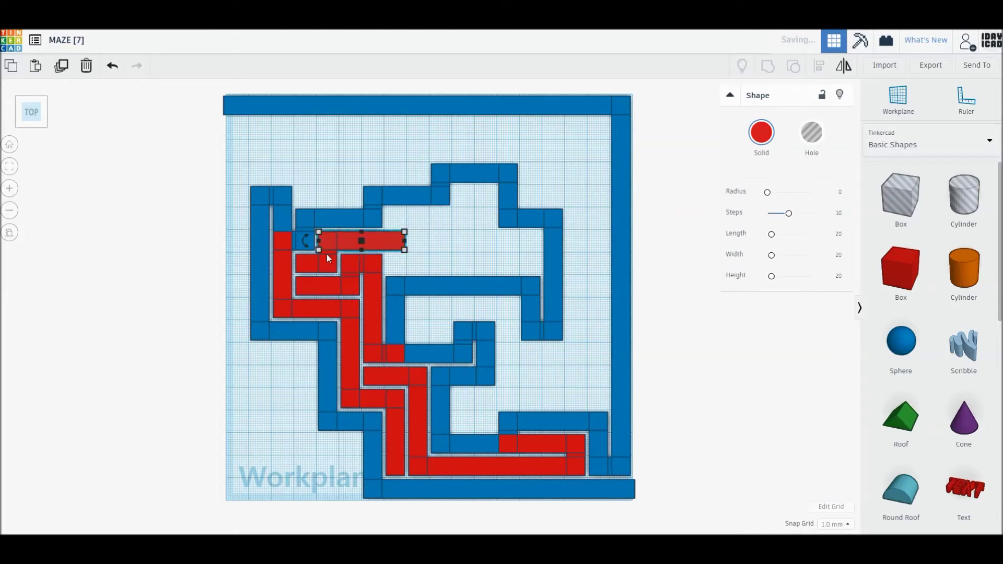
{"action": "left_click_drag", "start_coordinate": [319, 250], "coordinate": [389, 273]}
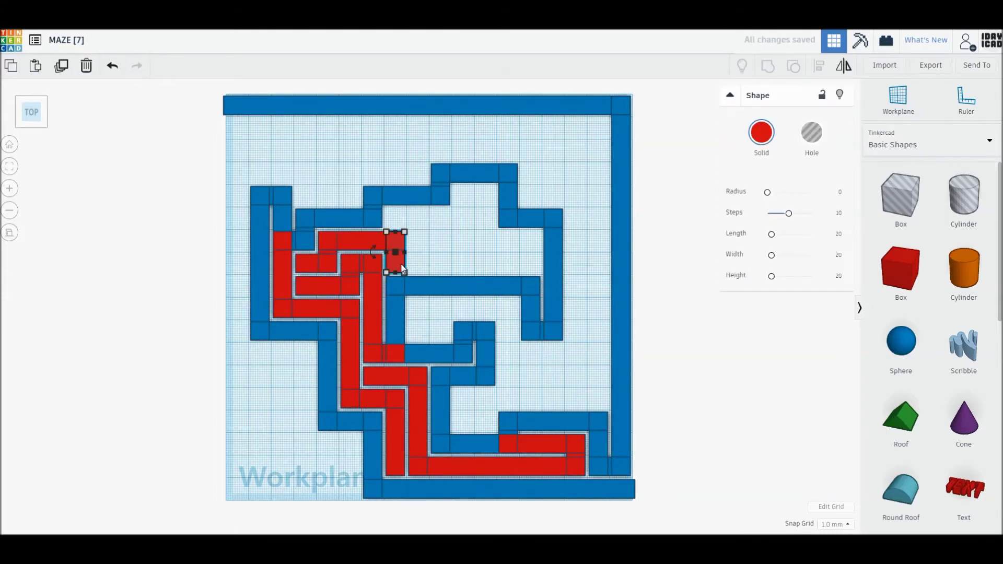
{"action": "left_click_drag", "start_coordinate": [405, 232], "coordinate": [564, 258]}
{"action": "left_click", "coordinate": [582, 302]}
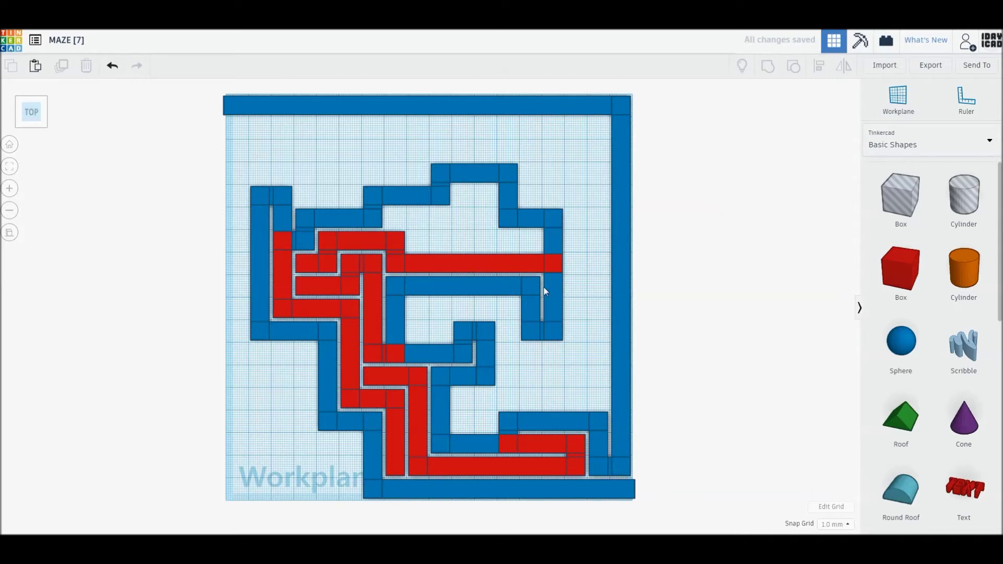
{"action": "left_click", "coordinate": [350, 223]}
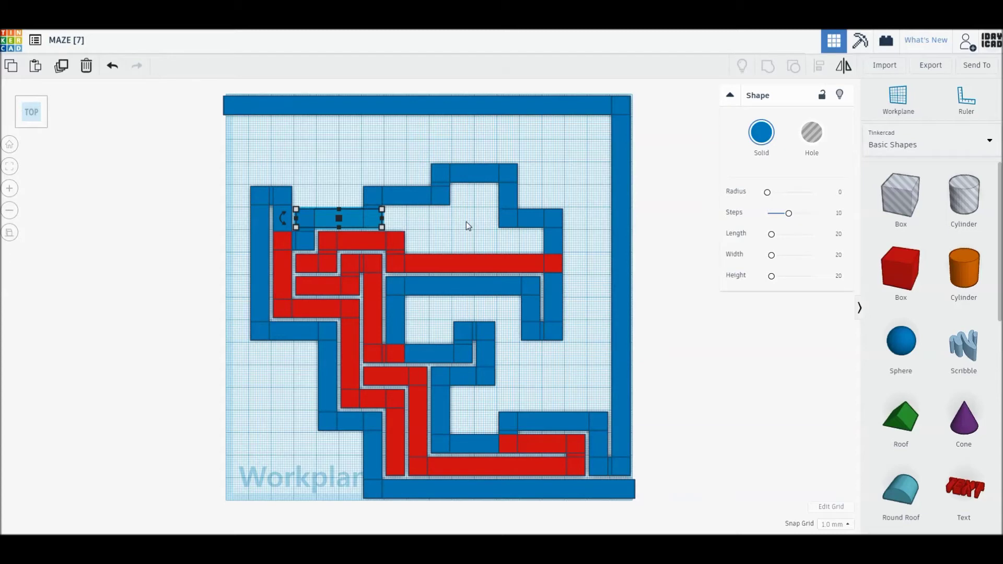
- Move a blue block right, colour it red, and shorten its right end
{"action": "left_click", "coordinate": [438, 222]}
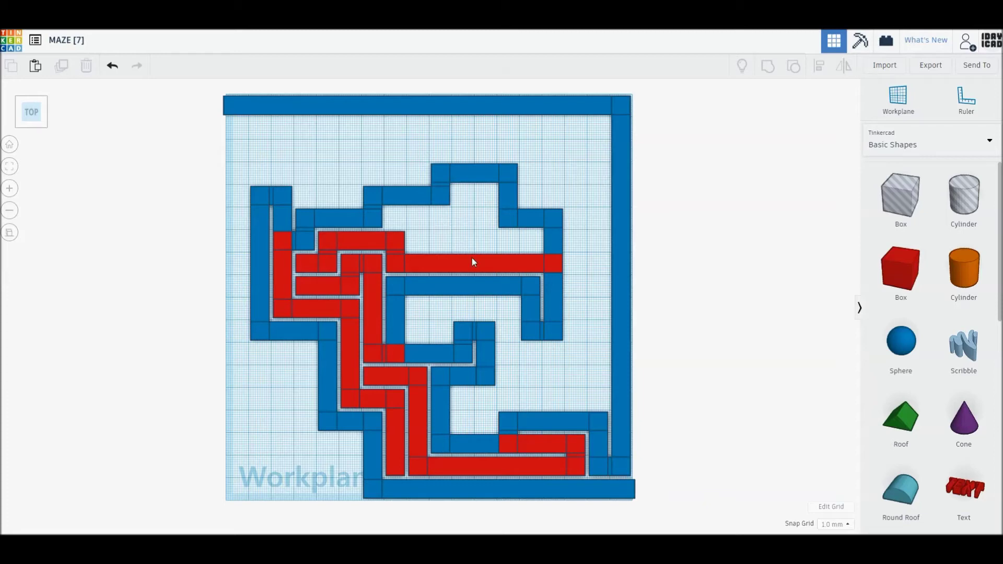
{"action": "left_click", "coordinate": [331, 214]}
{"action": "left_click_drag", "start_coordinate": [364, 226], "coordinate": [435, 226]}
{"action": "left_click", "coordinate": [763, 147]}
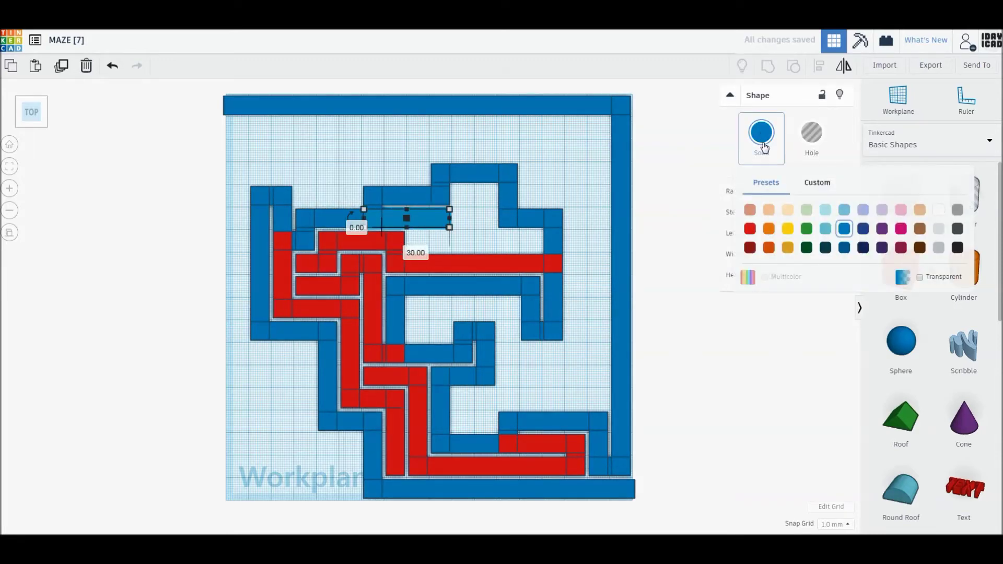
{"action": "left_click", "coordinate": [750, 228]}
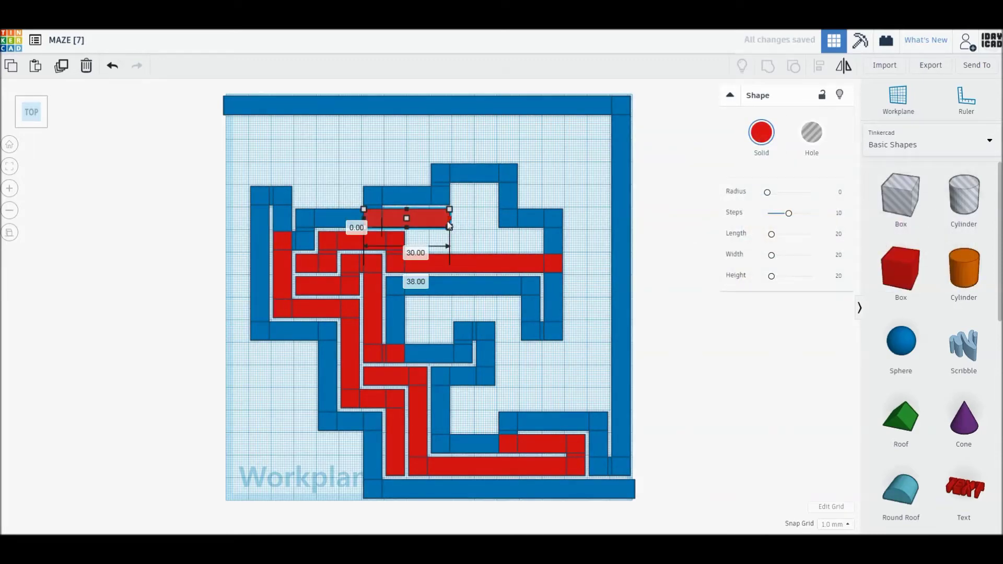
{"action": "left_click_drag", "start_coordinate": [449, 226], "coordinate": [428, 226]}
- Resize the red block to a vertical 6 × 18, then a horizontal 17 × 6 block
{"action": "left_click", "coordinate": [452, 226]}
{"action": "left_click", "coordinate": [417, 226]}
{"action": "left_click_drag", "start_coordinate": [364, 228], "coordinate": [411, 252]}
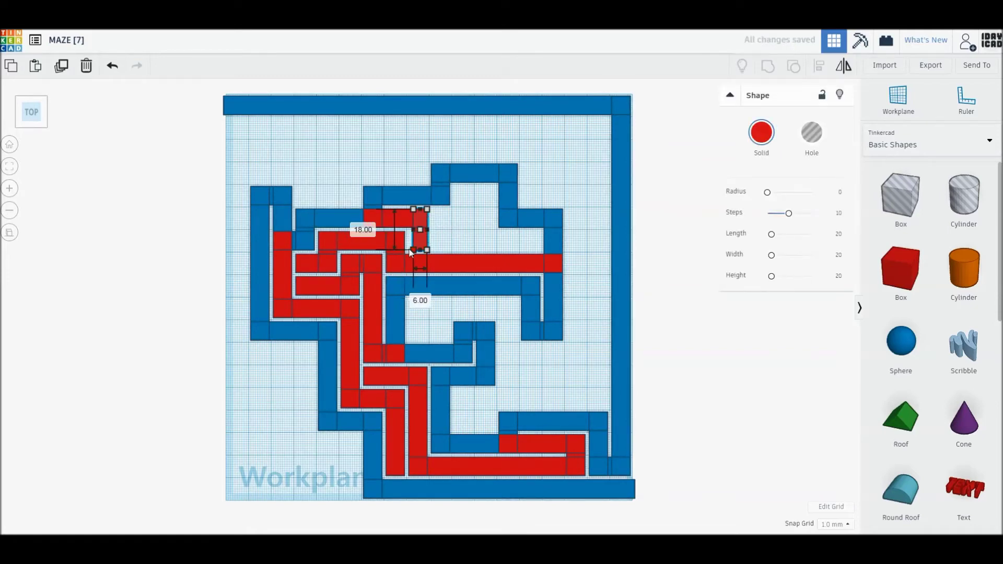
{"action": "key", "text": "Escape"}
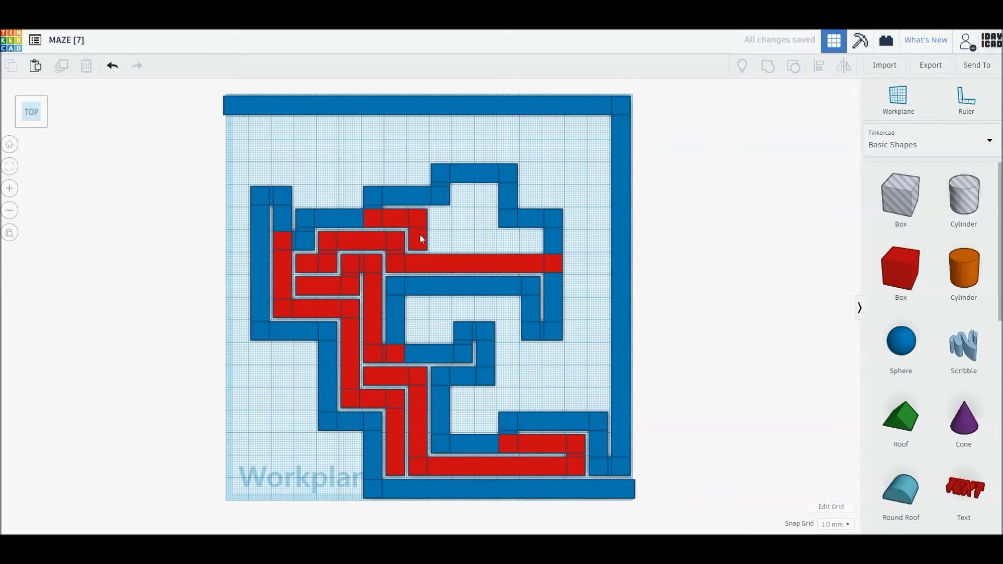
{"action": "left_click", "coordinate": [422, 239]}
{"action": "left_click_drag", "start_coordinate": [427, 209], "coordinate": [452, 238]}
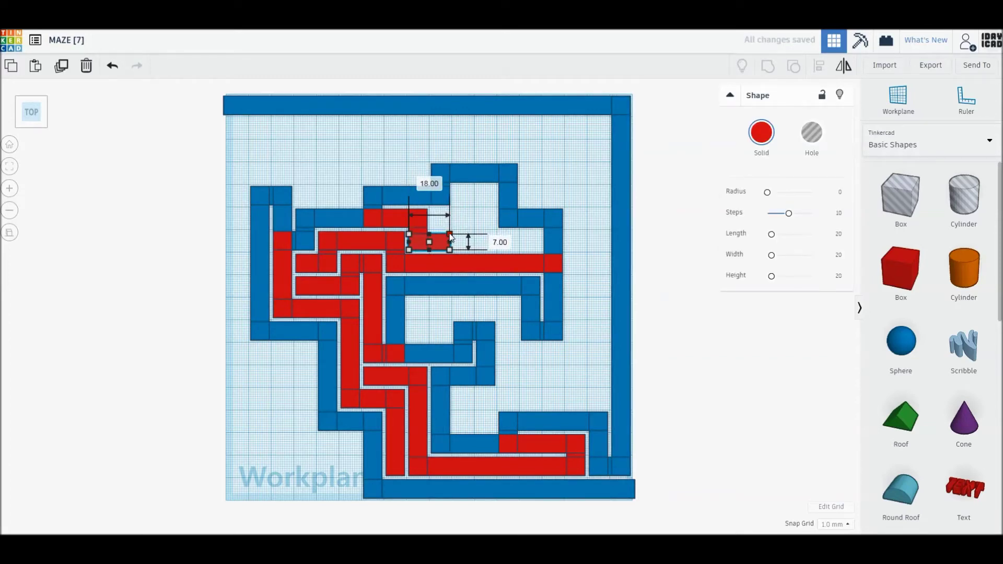
{"action": "key", "text": "Escape"}
- Turn the red block into a tall 8 × 16 piece with its top edge raised slightly
{"action": "left_click", "coordinate": [440, 238]}
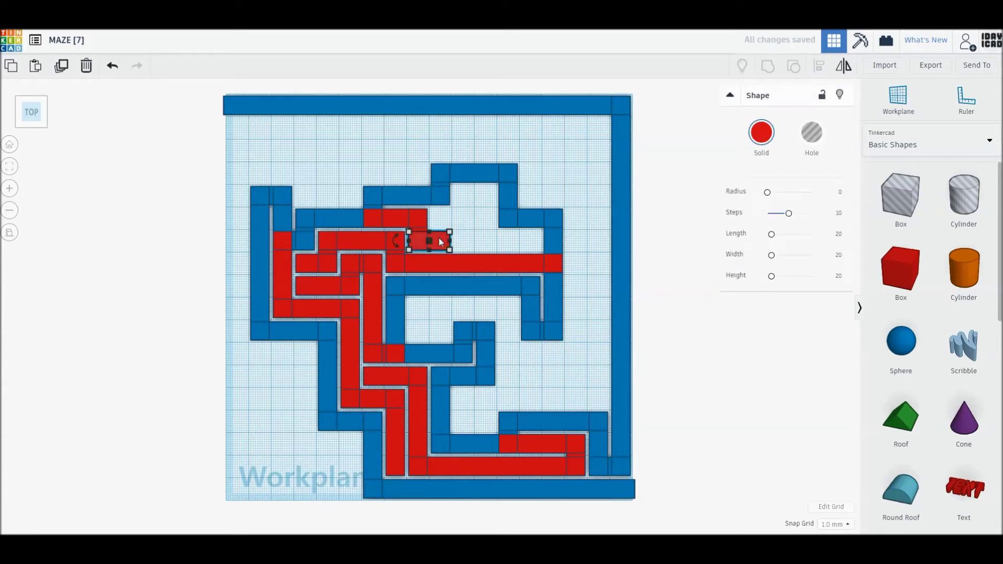
{"action": "left_click_drag", "start_coordinate": [409, 232], "coordinate": [434, 212]}
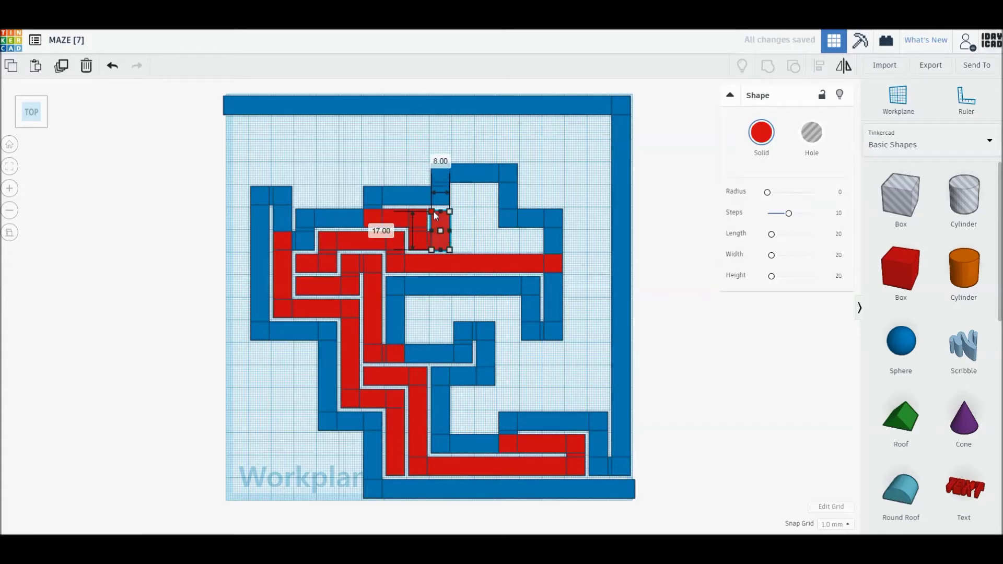
{"action": "left_click_drag", "start_coordinate": [434, 211], "coordinate": [433, 208]}
{"action": "left_click", "coordinate": [462, 233]}
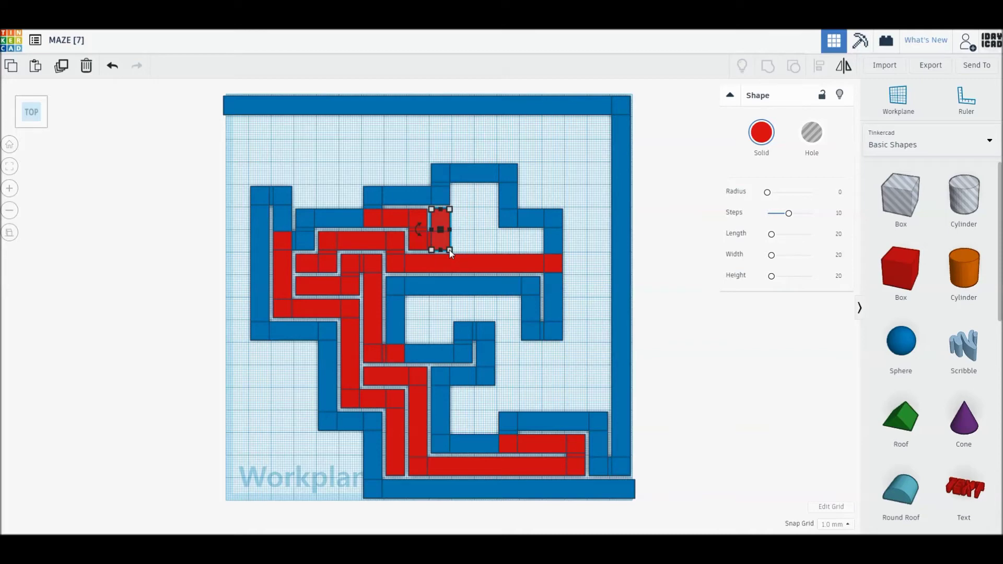
- Add a 17 × 8 horizontal and an 8 × 16 vertical red block, then shift a blue block down one cell
{"action": "left_click_drag", "start_coordinate": [451, 249], "coordinate": [471, 233]}
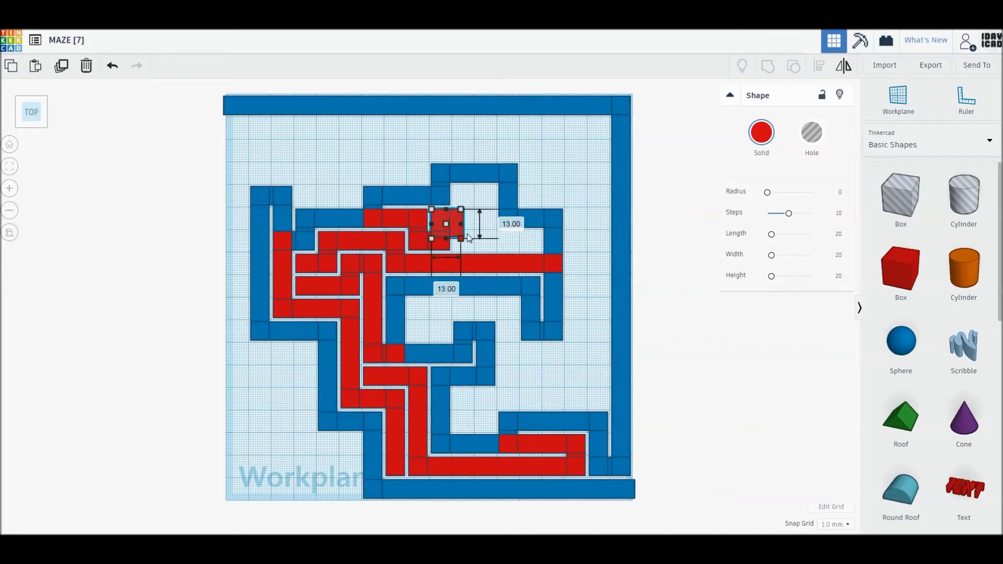
{"action": "left_click_drag", "start_coordinate": [470, 229], "coordinate": [472, 228]}
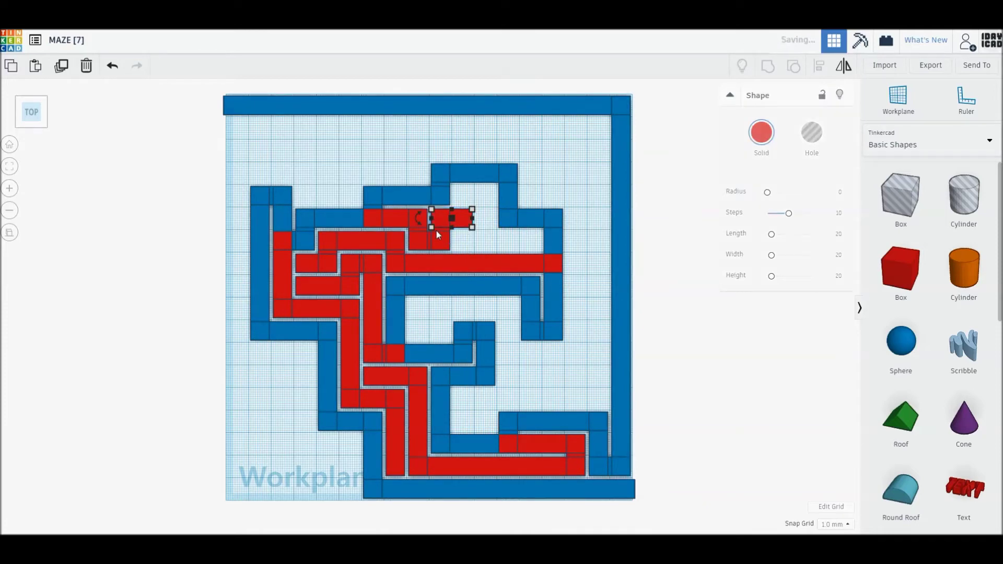
{"action": "left_click_drag", "start_coordinate": [433, 228], "coordinate": [457, 255]}
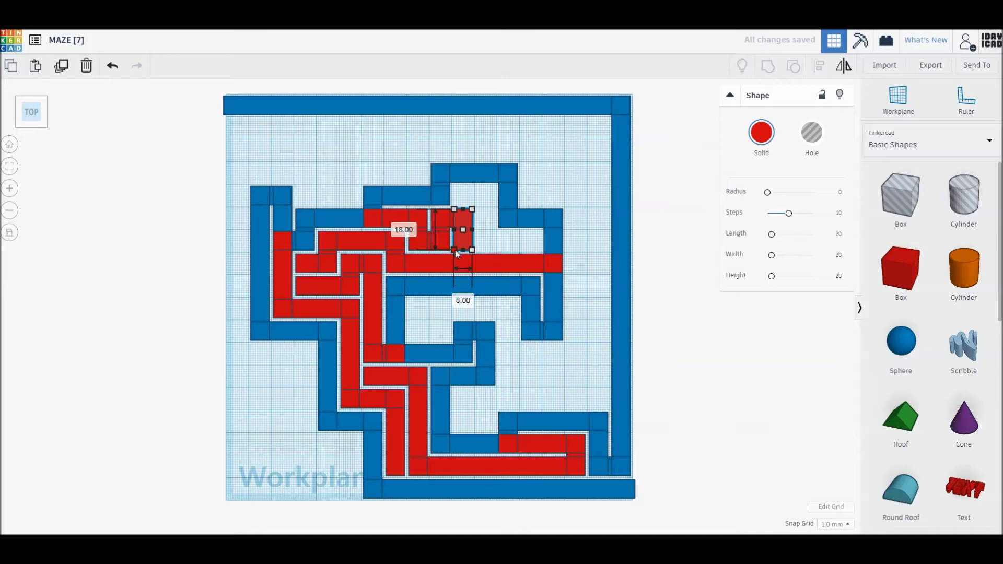
{"action": "left_click", "coordinate": [496, 243]}
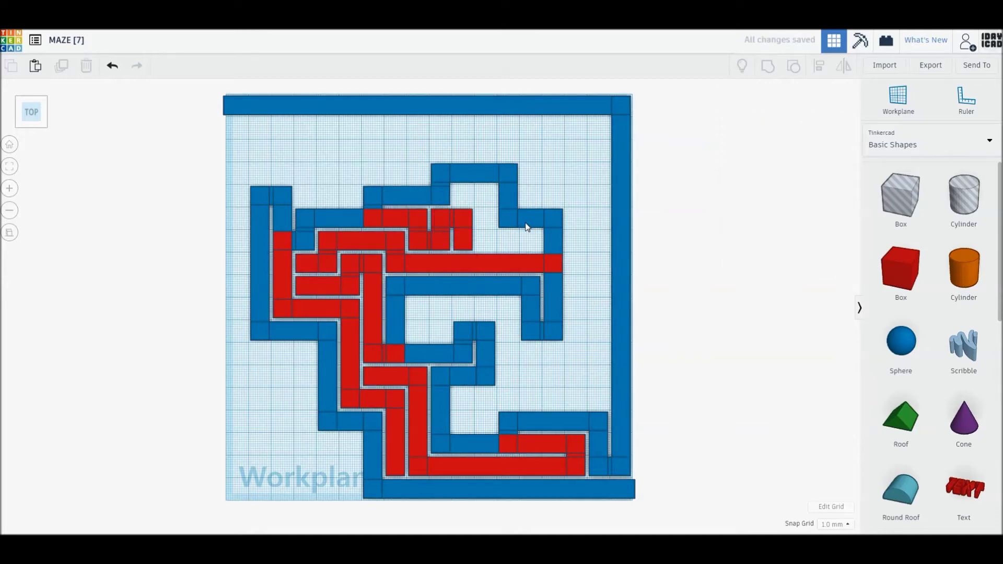
{"action": "left_click_drag", "start_coordinate": [526, 228], "coordinate": [524, 246]}
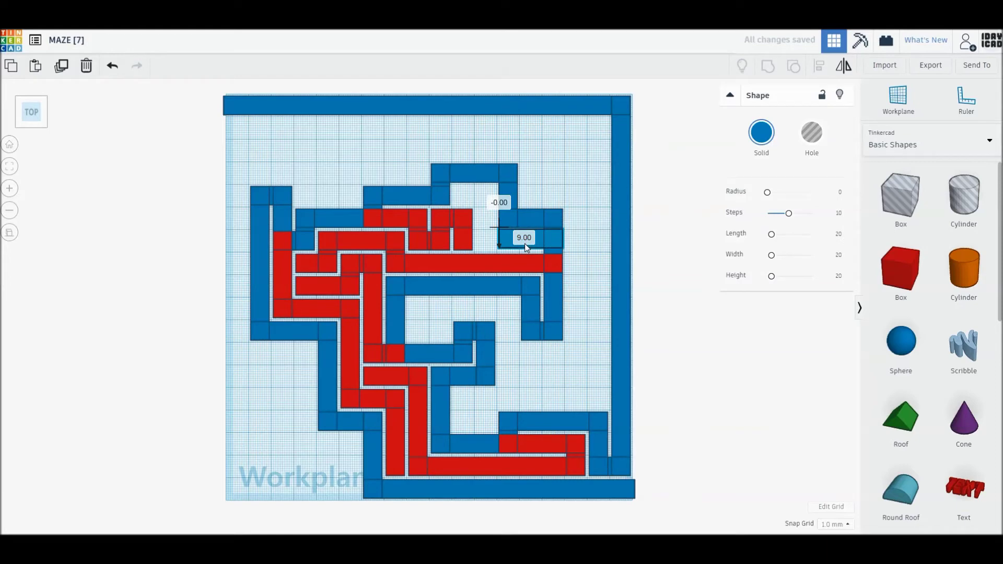
- Colour the shifted block red and extend it to the left
{"action": "left_click", "coordinate": [761, 132]}
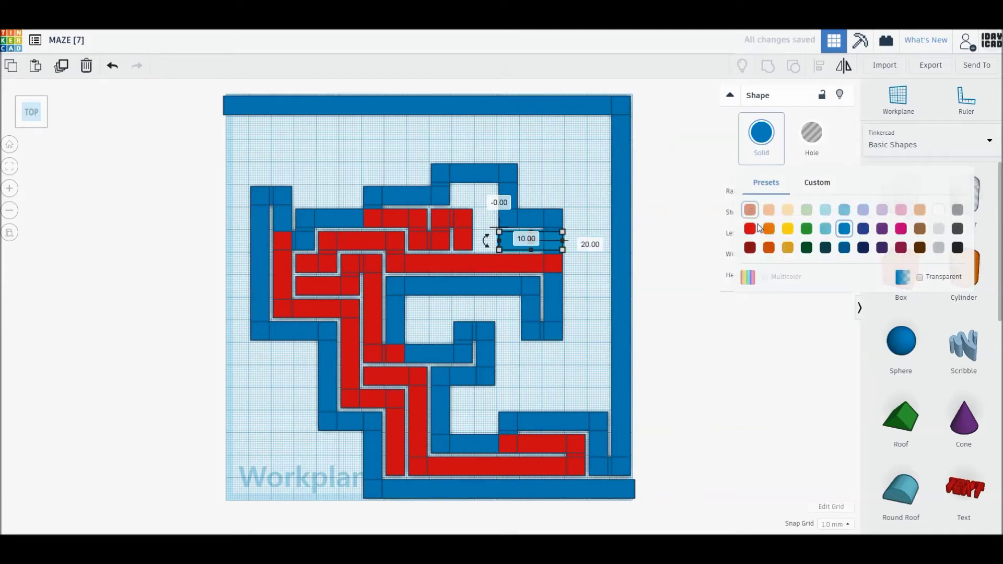
{"action": "left_click", "coordinate": [691, 231]}
{"action": "left_click", "coordinate": [497, 240]}
{"action": "left_click_drag", "start_coordinate": [499, 240], "coordinate": [482, 245]}
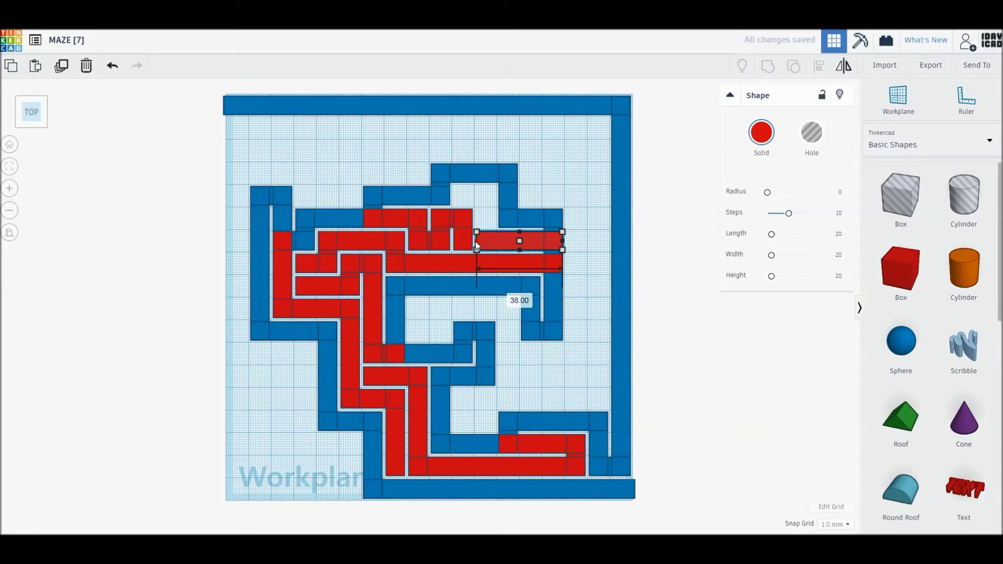
{"action": "left_click_drag", "start_coordinate": [482, 245], "coordinate": [477, 242]}
{"action": "left_click", "coordinate": [552, 179]}
- Enlarge the red box up and right, then reshape it into a 15 × 9 piece at the top
{"action": "left_click", "coordinate": [523, 236]}
{"action": "left_click_drag", "start_coordinate": [563, 232], "coordinate": [494, 187]}
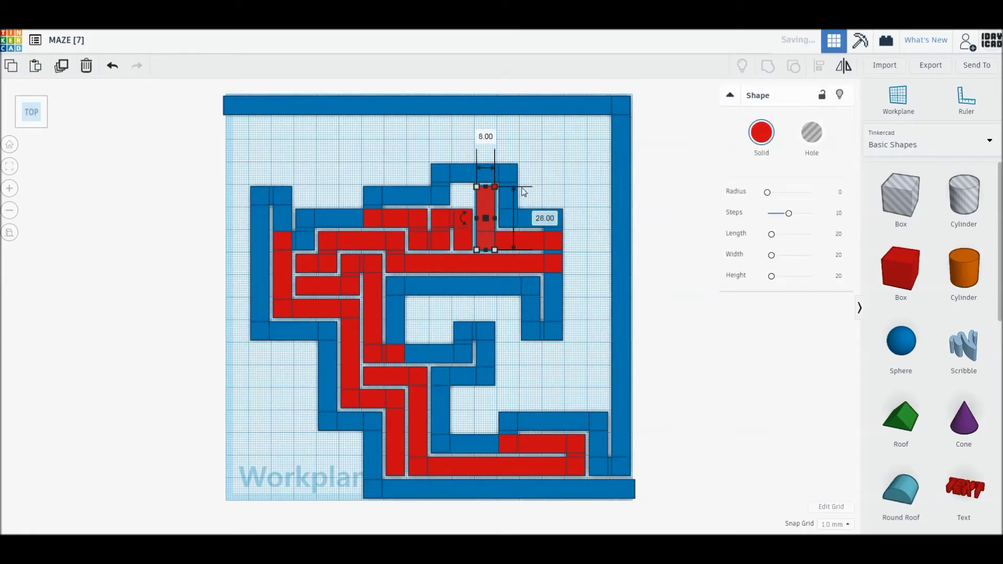
{"action": "key", "text": "Escape"}
{"action": "left_click", "coordinate": [491, 209]}
{"action": "left_click_drag", "start_coordinate": [479, 249], "coordinate": [458, 202]}
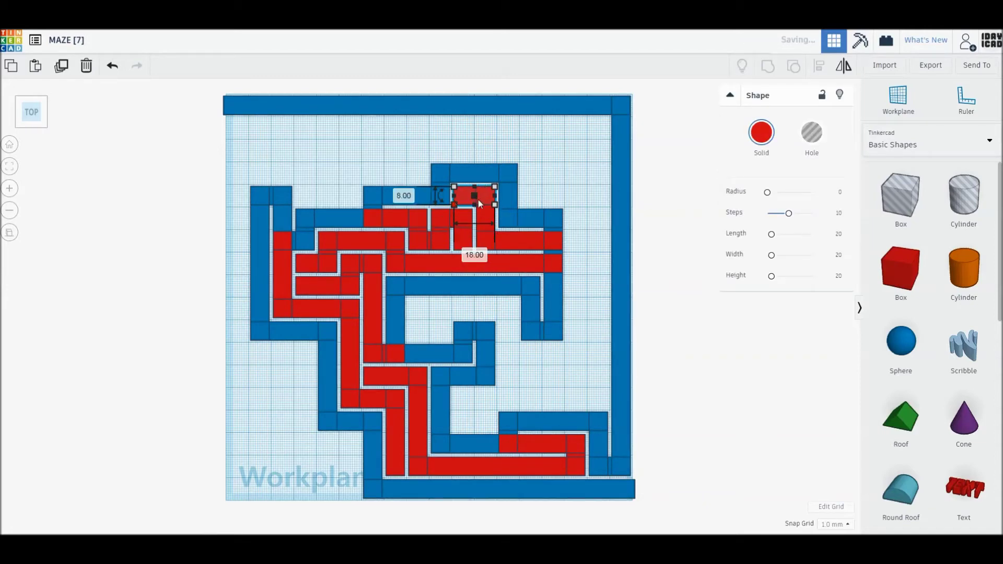
{"action": "left_click_drag", "start_coordinate": [459, 203], "coordinate": [455, 203]}
{"action": "key", "text": "Escape"}
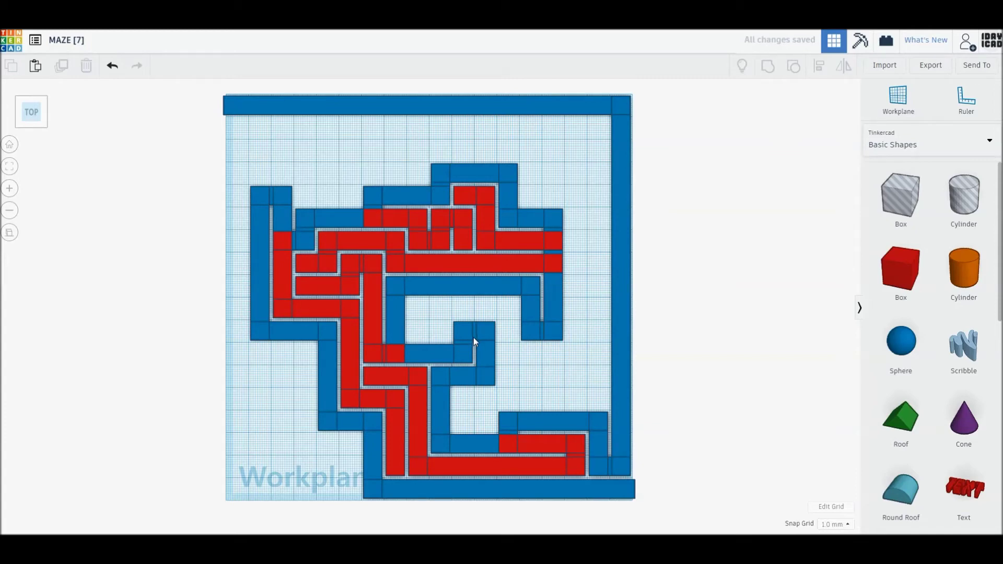
- Drop a wall block into the central gap, colour it red, and make it a short vertical piece
{"action": "left_click_drag", "start_coordinate": [474, 343], "coordinate": [458, 342]}
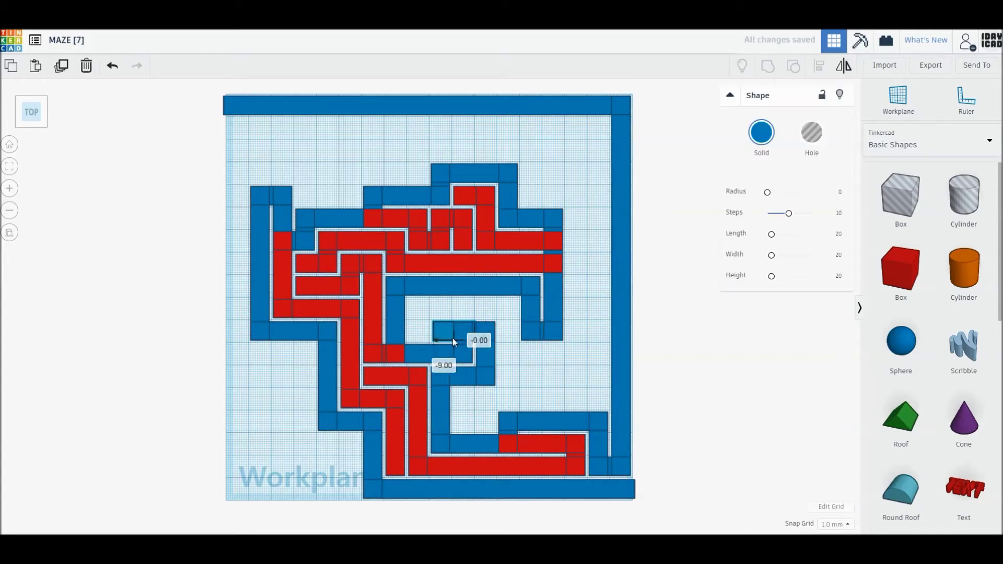
{"action": "left_click_drag", "start_coordinate": [450, 338], "coordinate": [451, 338]}
{"action": "left_click", "coordinate": [761, 132]}
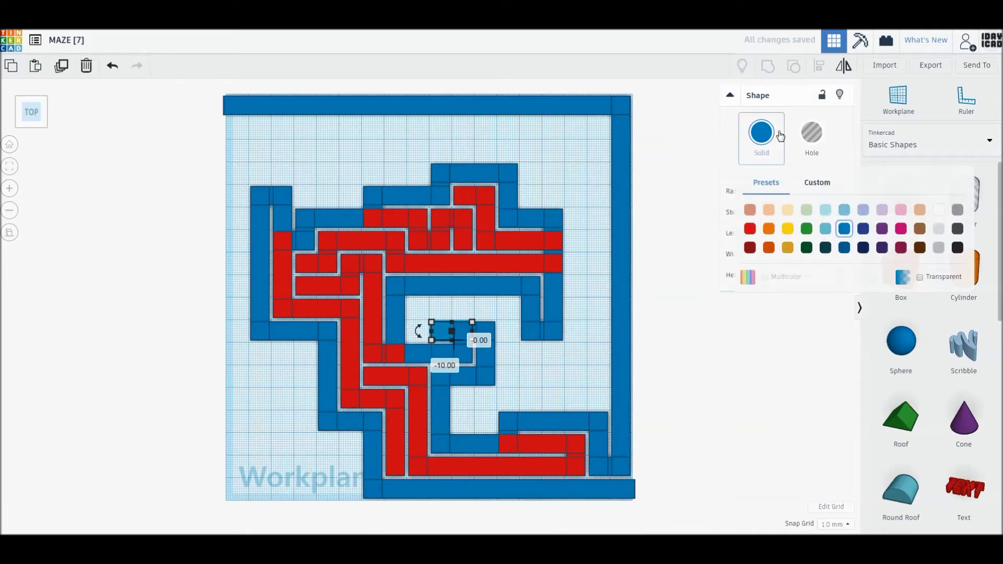
{"action": "left_click", "coordinate": [749, 232]}
{"action": "left_click_drag", "start_coordinate": [431, 332], "coordinate": [410, 334]}
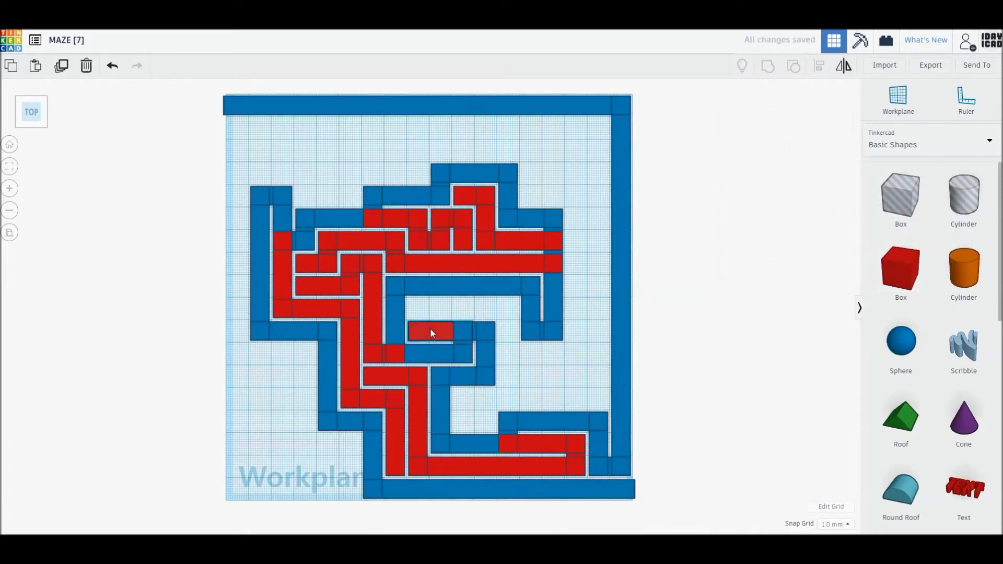
{"action": "left_click_drag", "start_coordinate": [472, 323], "coordinate": [426, 303]}
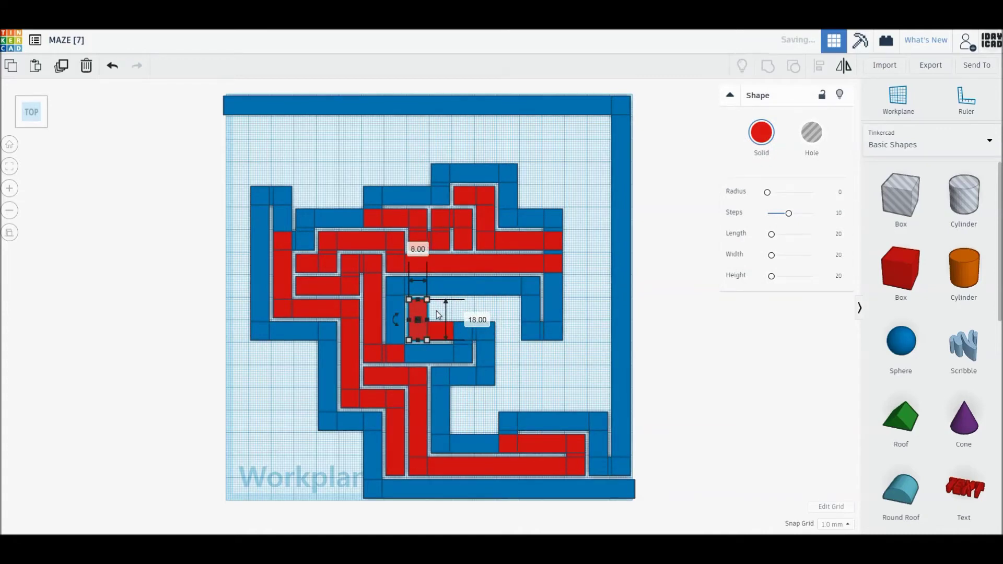
{"action": "key", "text": "Escape"}
- Lay red bars across the centre, turning downward, then stretching rightward from the turn
{"action": "left_click", "coordinate": [424, 315]}
{"action": "left_click_drag", "start_coordinate": [427, 340], "coordinate": [518, 316]}
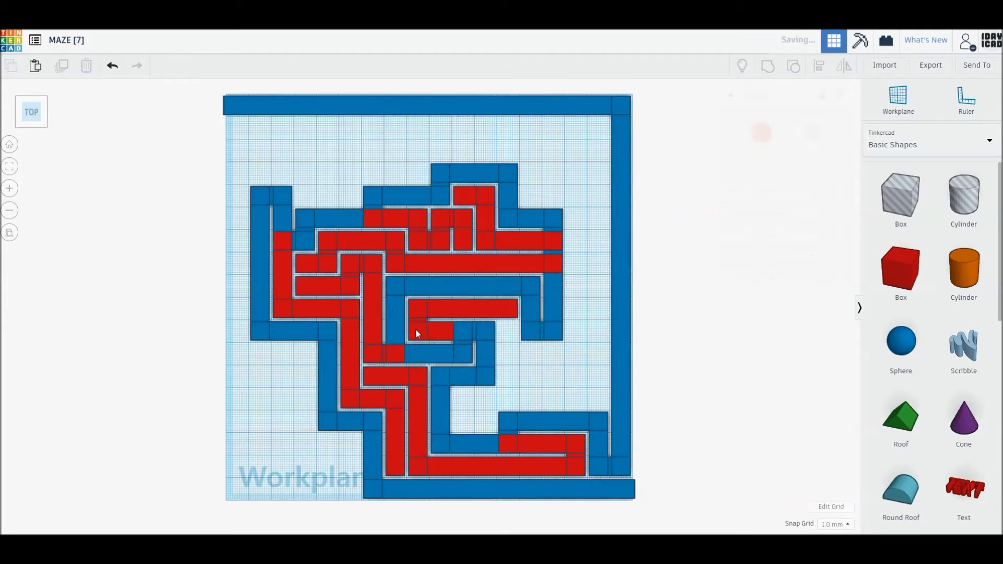
{"action": "left_click_drag", "start_coordinate": [409, 318], "coordinate": [500, 366]}
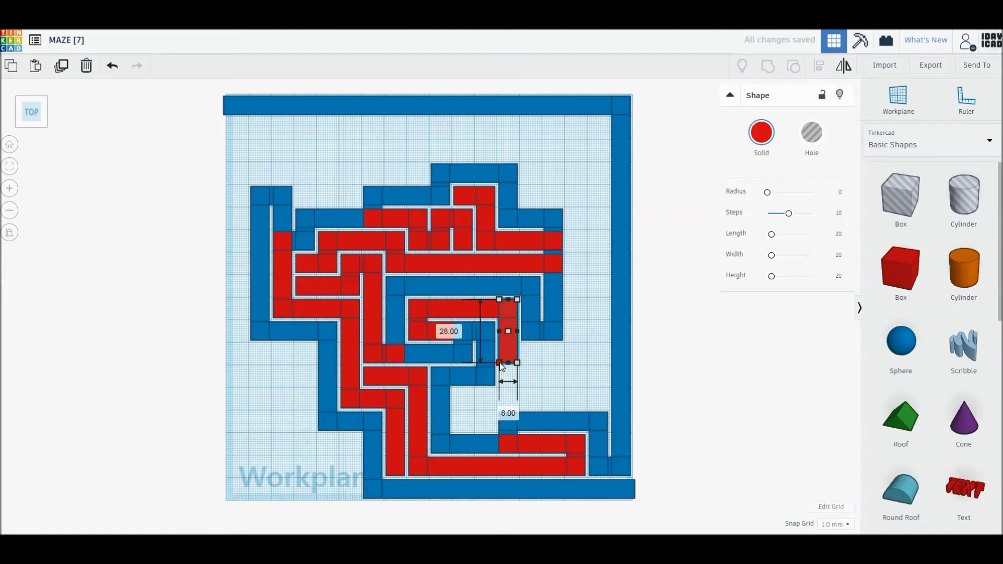
{"action": "left_click", "coordinate": [538, 359]}
{"action": "left_click", "coordinate": [518, 306]}
{"action": "left_click_drag", "start_coordinate": [516, 301], "coordinate": [585, 349]}
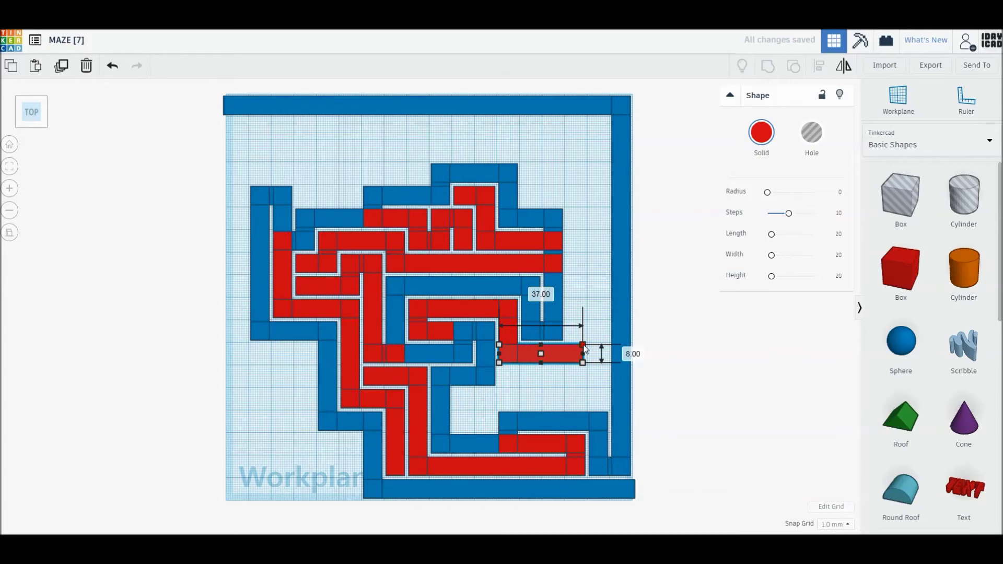
{"action": "left_click_drag", "start_coordinate": [584, 349], "coordinate": [585, 349]}
{"action": "left_click", "coordinate": [600, 329]}
{"action": "left_click", "coordinate": [579, 347]}
- Add a tall red bar up the right side and a 28-long bar along the top right
{"action": "mouse_move", "coordinate": [499, 344]}
{"action": "left_mouse_down"}
{"action": "mouse_move", "coordinate": [564, 198]}
{"action": "mouse_move", "coordinate": [578, 197]}
{"action": "left_mouse_up"}
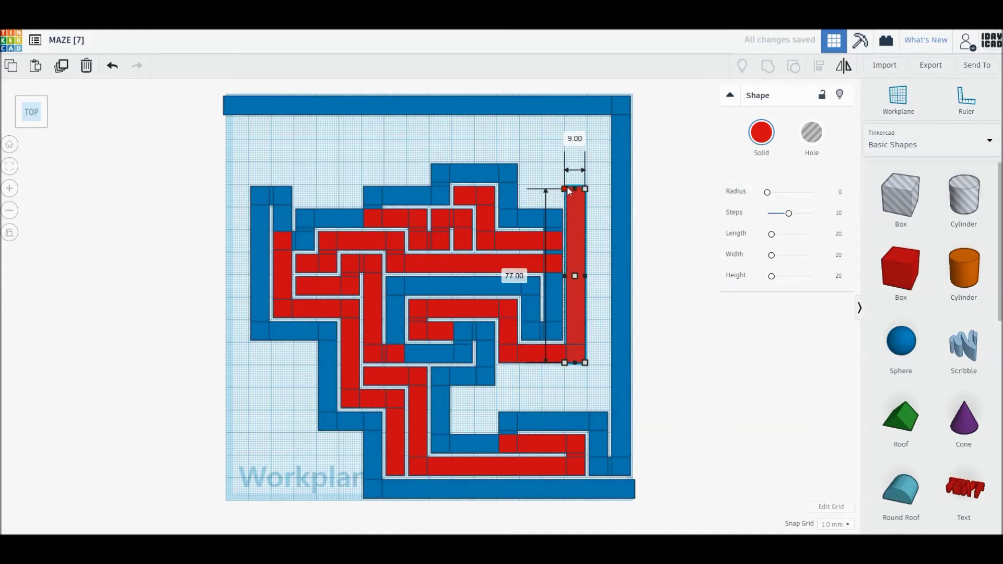
{"action": "left_click", "coordinate": [596, 213]}
{"action": "left_click", "coordinate": [581, 218]}
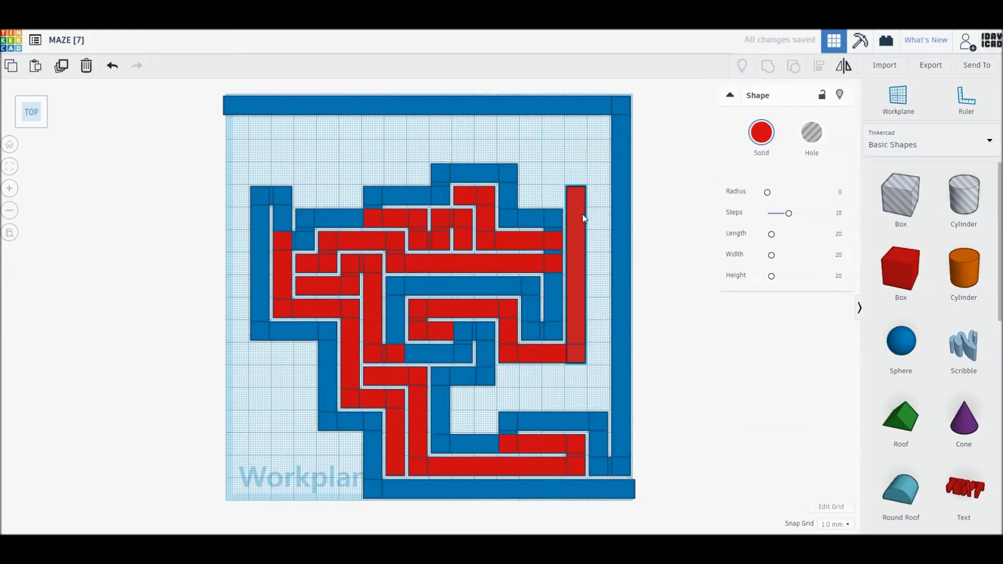
{"action": "left_click_drag", "start_coordinate": [567, 364], "coordinate": [499, 206]}
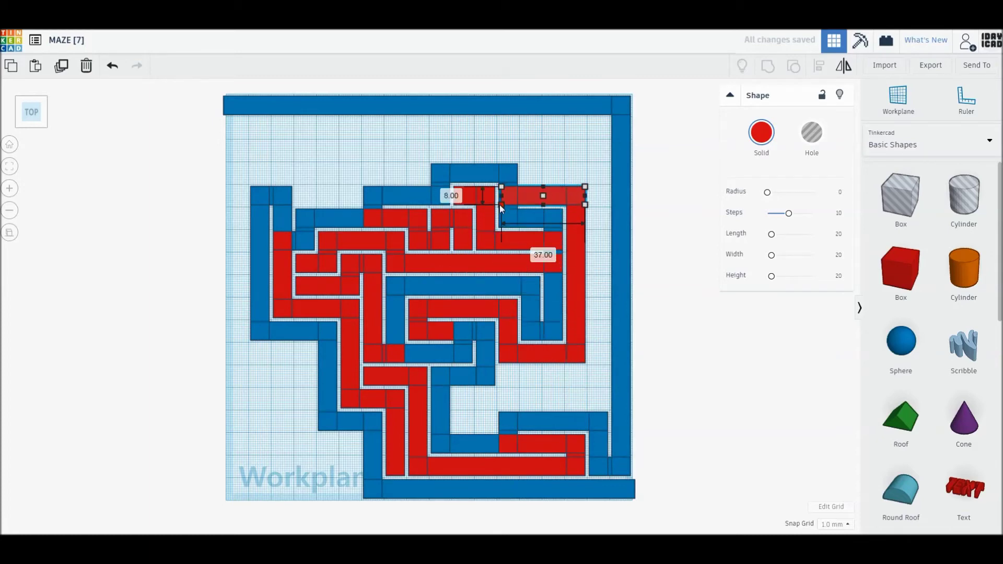
{"action": "left_click_drag", "start_coordinate": [499, 205], "coordinate": [519, 206]}
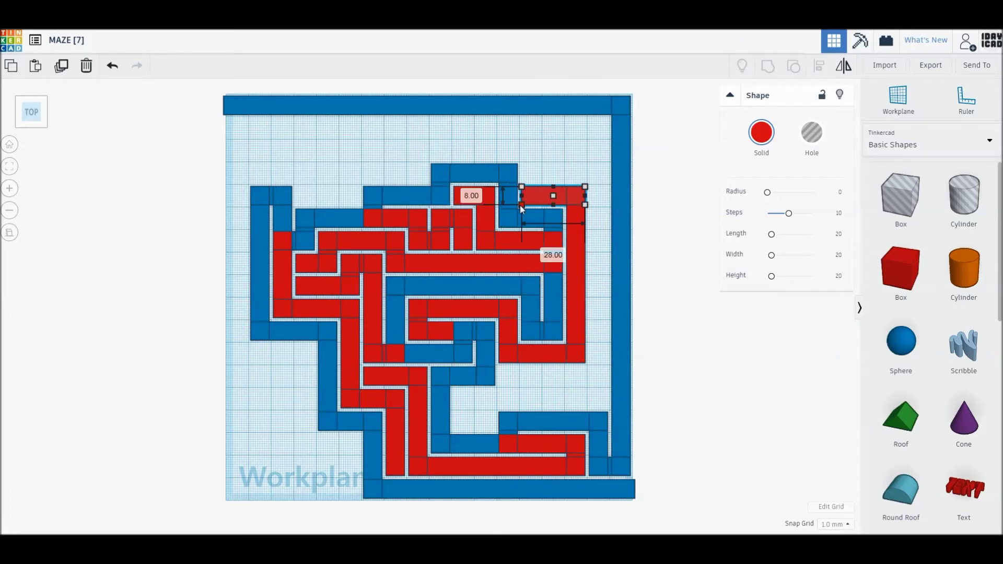
{"action": "left_click", "coordinate": [571, 161]}
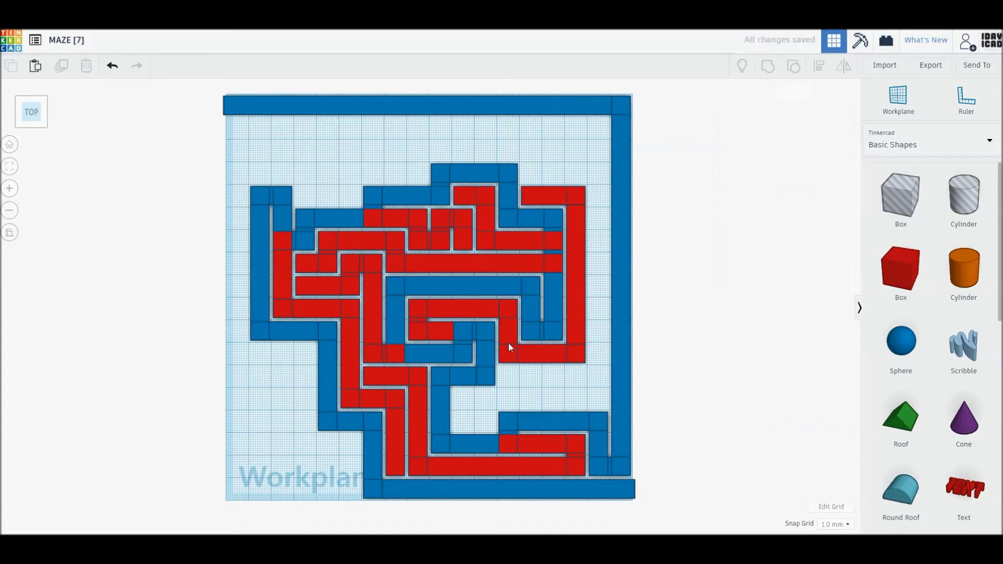
{"action": "left_click", "coordinate": [447, 333]}
{"action": "left_click", "coordinate": [575, 392]}
- Move a wall block into the lower-middle gap, colour it red, and size it 17 × 8
{"action": "mouse_move", "coordinate": [487, 352]}
{"action": "left_mouse_down"}
{"action": "mouse_move", "coordinate": [462, 406]}
{"action": "mouse_move", "coordinate": [463, 397]}
{"action": "left_mouse_up"}
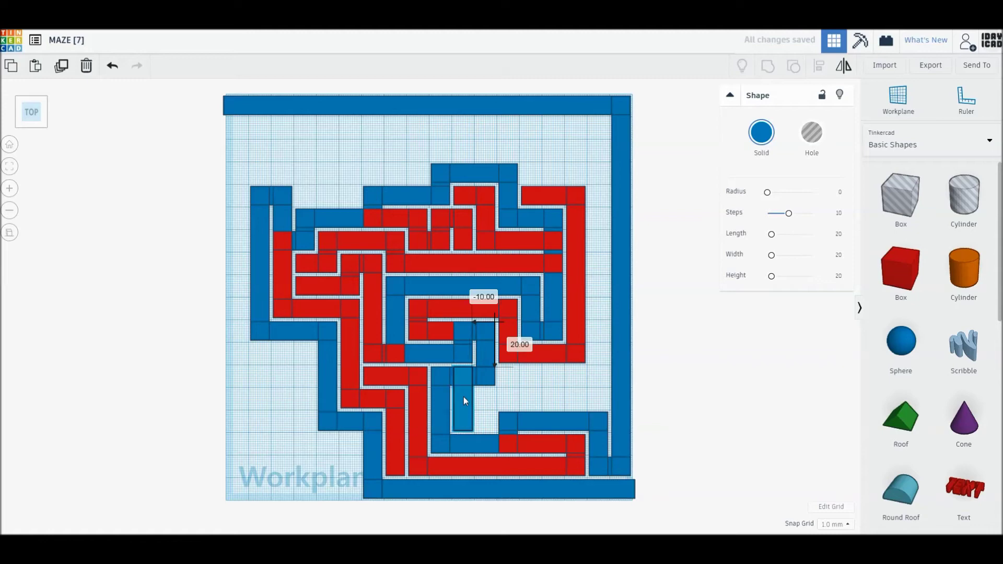
{"action": "left_click", "coordinate": [761, 132]}
{"action": "left_click", "coordinate": [748, 230]}
{"action": "left_click", "coordinate": [523, 388]}
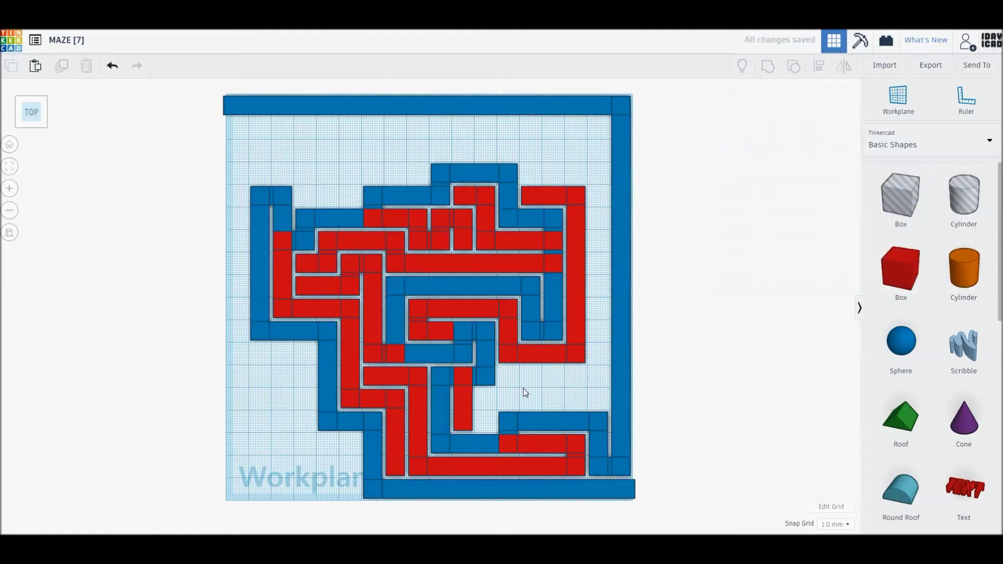
{"action": "left_click", "coordinate": [472, 399]}
{"action": "left_click_drag", "start_coordinate": [473, 368], "coordinate": [492, 413]}
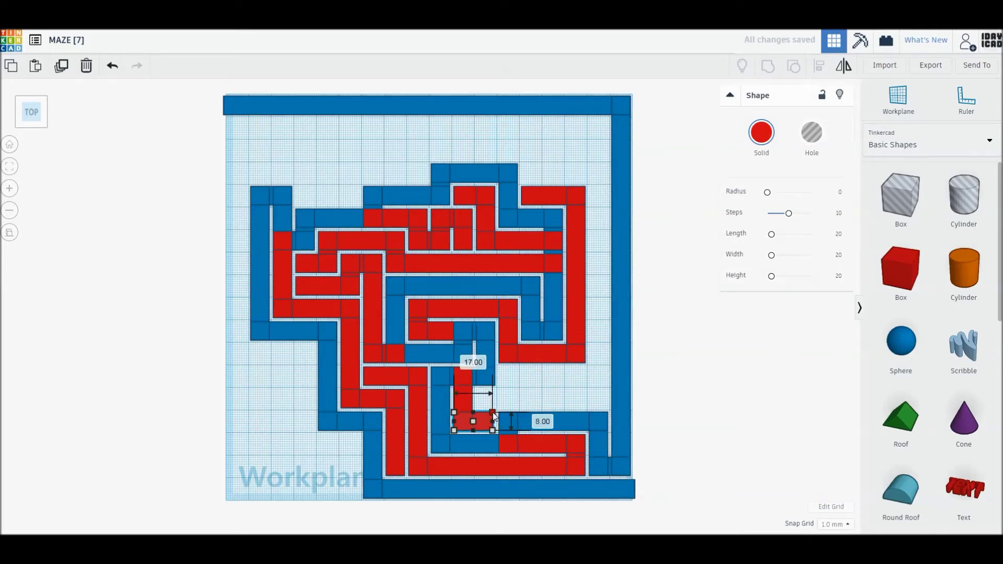
{"action": "left_click", "coordinate": [524, 392]}
- Reshape the red block into a short vertical piece, then a long horizontal bar
{"action": "left_click", "coordinate": [478, 424]}
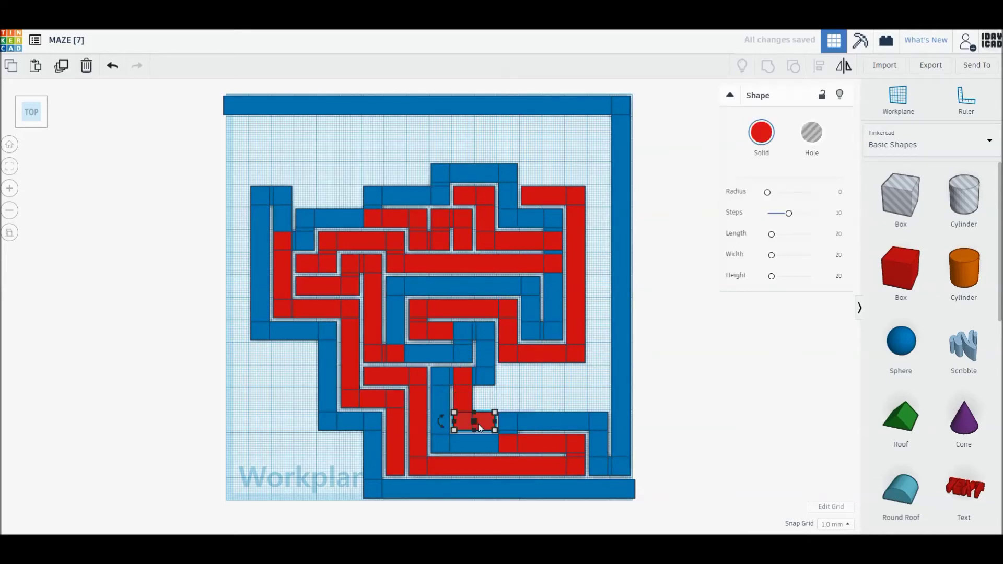
{"action": "left_click_drag", "start_coordinate": [452, 413], "coordinate": [478, 393]}
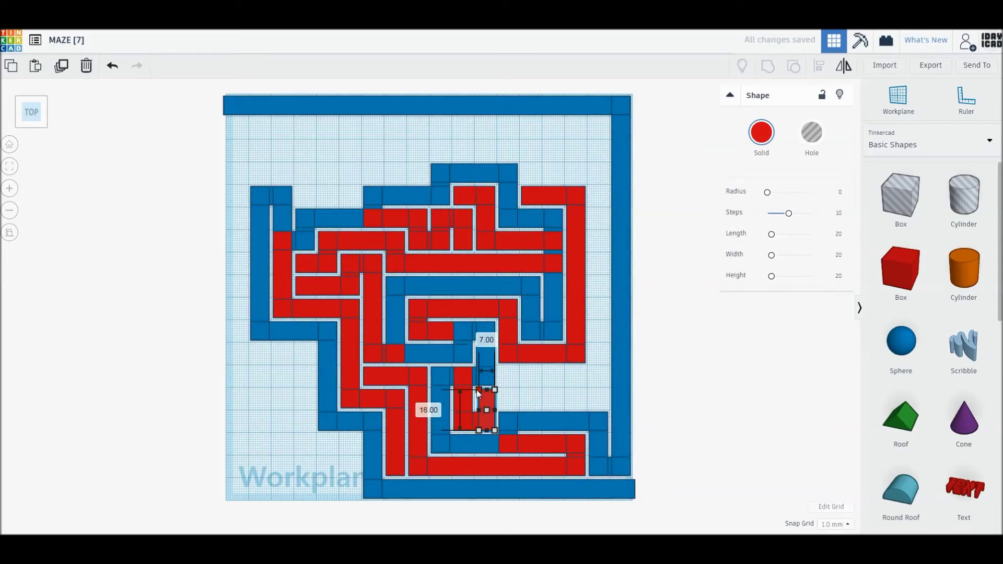
{"action": "left_click_drag", "start_coordinate": [478, 394], "coordinate": [476, 389]}
{"action": "left_click", "coordinate": [483, 403]}
{"action": "left_click_drag", "start_coordinate": [495, 431], "coordinate": [608, 406]}
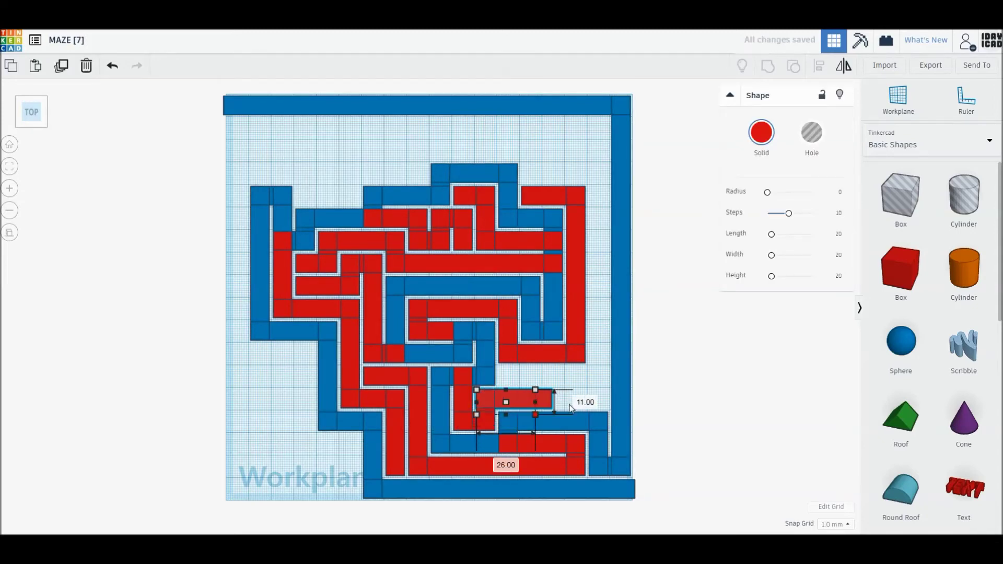
{"action": "left_click_drag", "start_coordinate": [608, 405], "coordinate": [609, 407]}
{"action": "left_click", "coordinate": [672, 354]}
- Shrink the long bar to a small right-end block, then widen it left to a 48 × 8 bar
{"action": "left_click", "coordinate": [600, 400]}
{"action": "left_click_drag", "start_coordinate": [478, 390], "coordinate": [593, 373]}
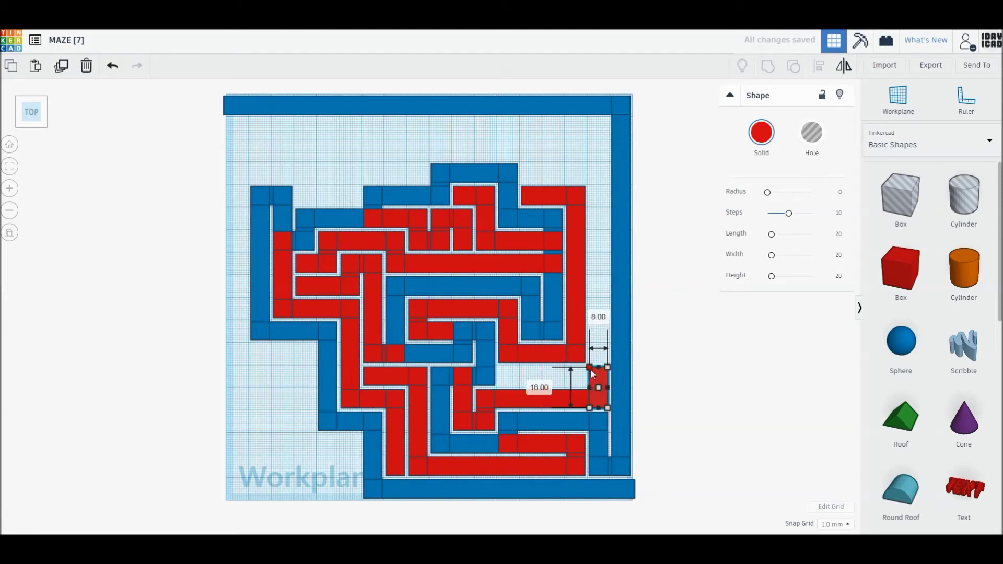
{"action": "left_click", "coordinate": [654, 392]}
{"action": "left_click", "coordinate": [599, 384]}
{"action": "left_click_drag", "start_coordinate": [587, 413], "coordinate": [500, 386]}
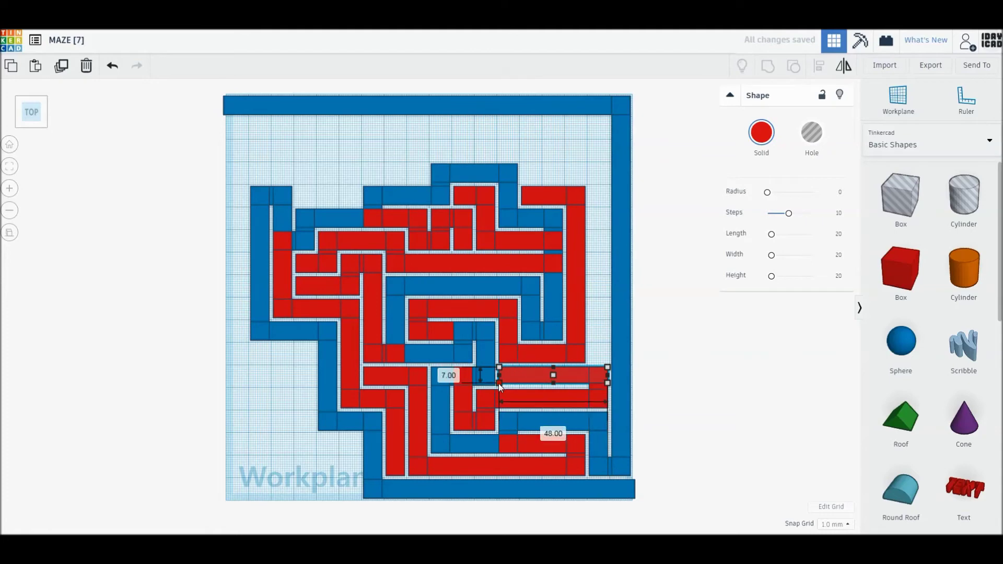
{"action": "left_click_drag", "start_coordinate": [498, 384], "coordinate": [498, 385]}
{"action": "left_click", "coordinate": [669, 378]}
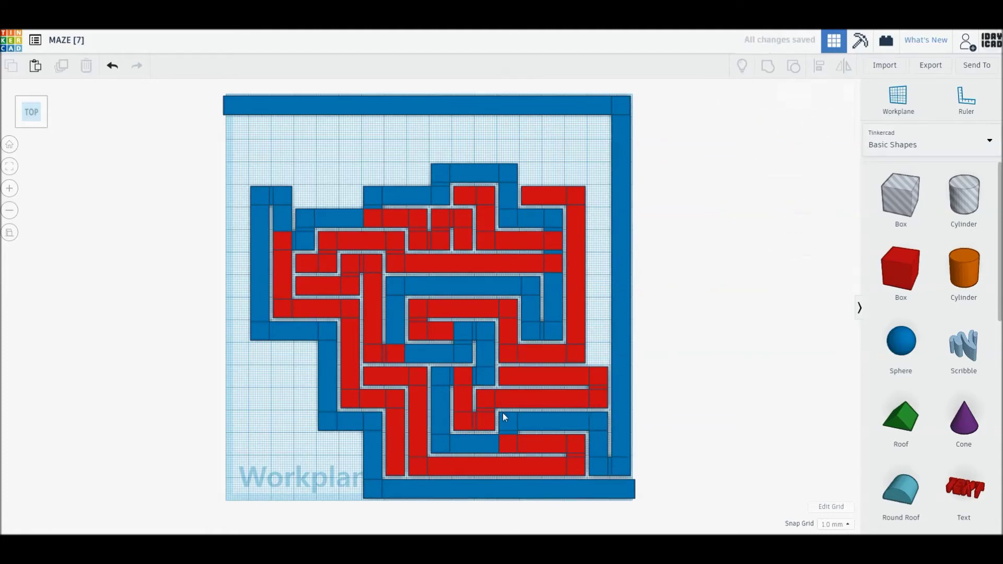
- Move a red piece against the right wall and stretch it up into an 8 × 87 mm bar
{"action": "left_click_drag", "start_coordinate": [474, 422], "coordinate": [609, 358]}
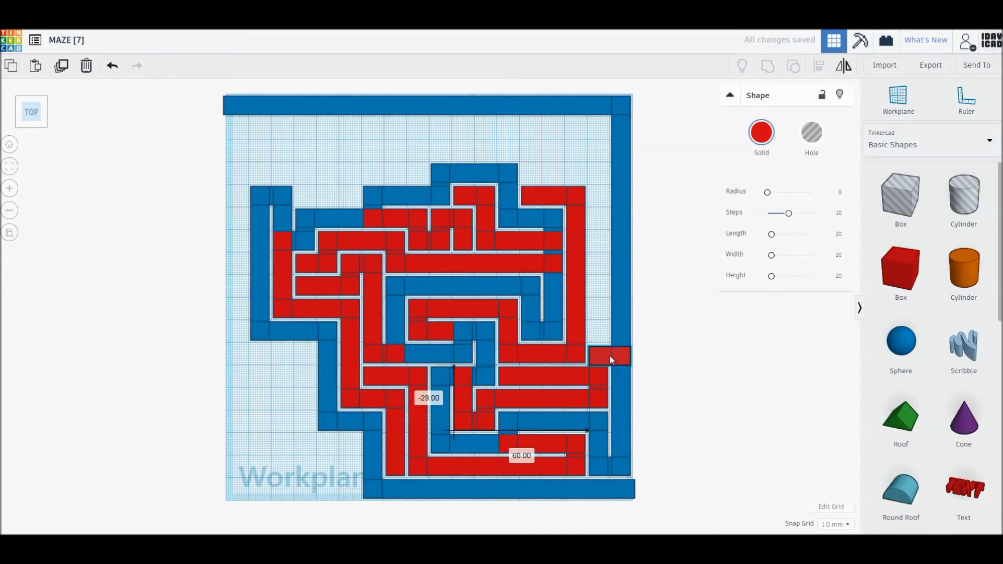
{"action": "left_click_drag", "start_coordinate": [609, 355], "coordinate": [609, 354]}
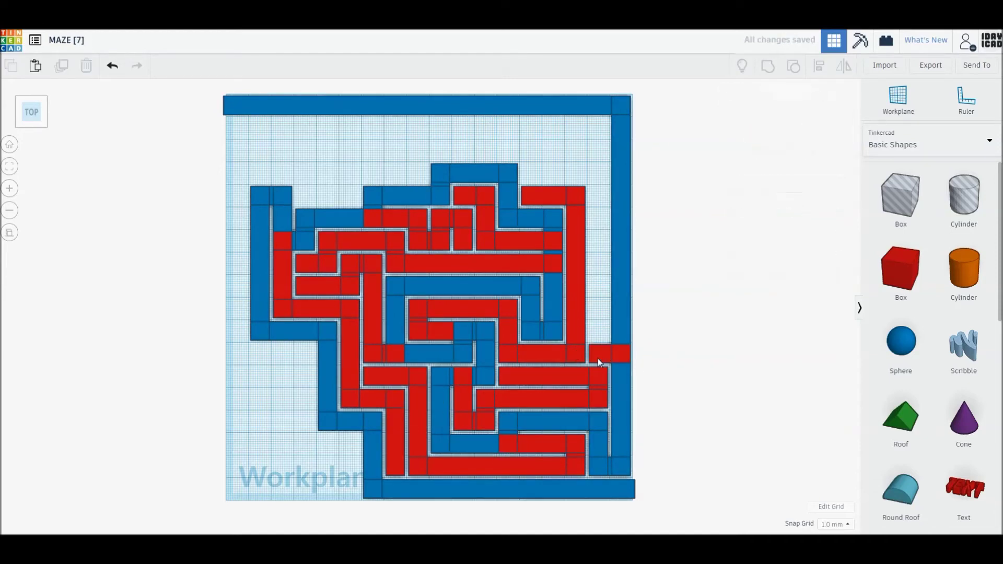
{"action": "left_click_drag", "start_coordinate": [630, 345], "coordinate": [609, 165]}
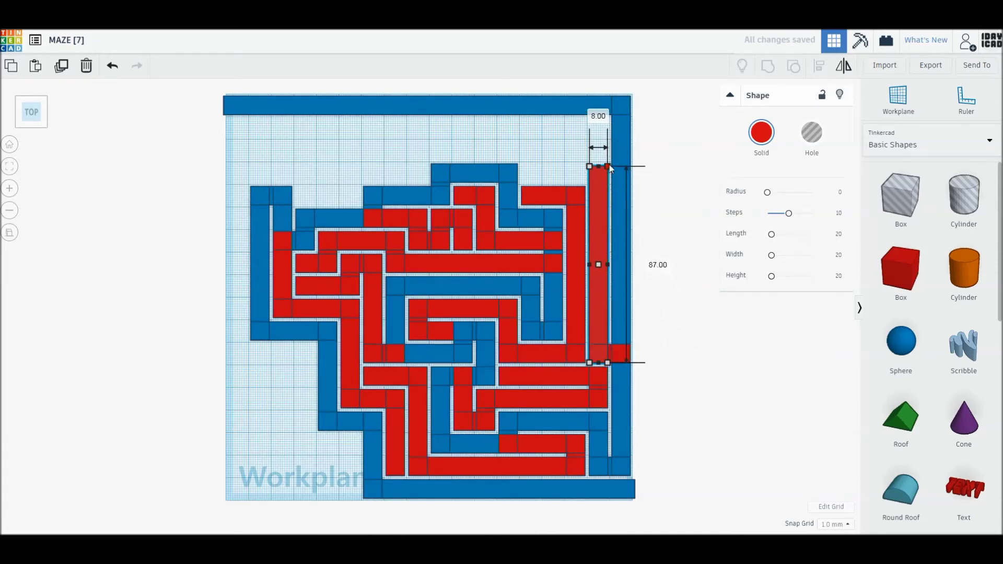
- Stretch the tall red bar into a 118×8 bar along the maze's top wall
{"action": "left_click", "coordinate": [652, 179]}
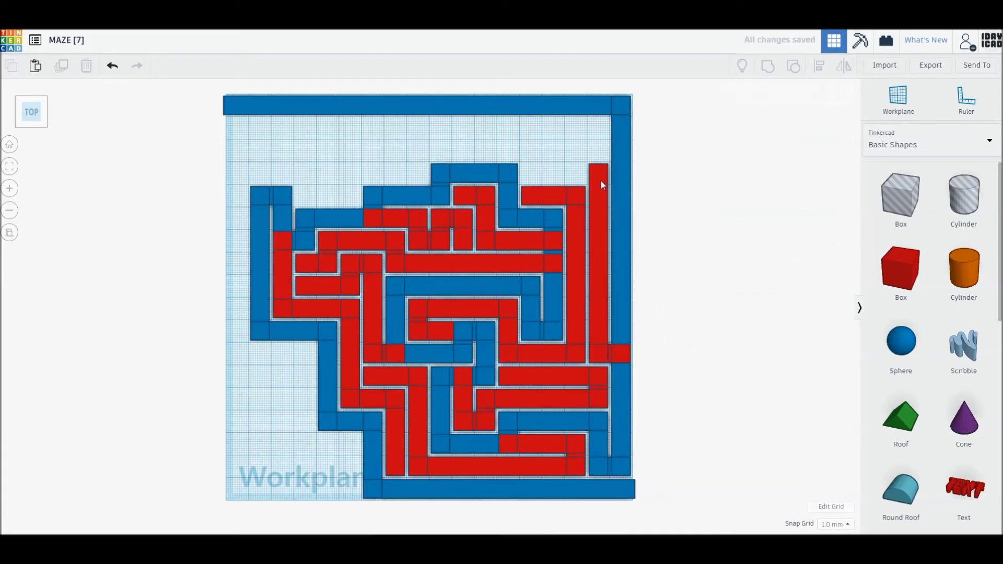
{"action": "left_click", "coordinate": [597, 171]}
{"action": "left_click_drag", "start_coordinate": [599, 164], "coordinate": [598, 120]}
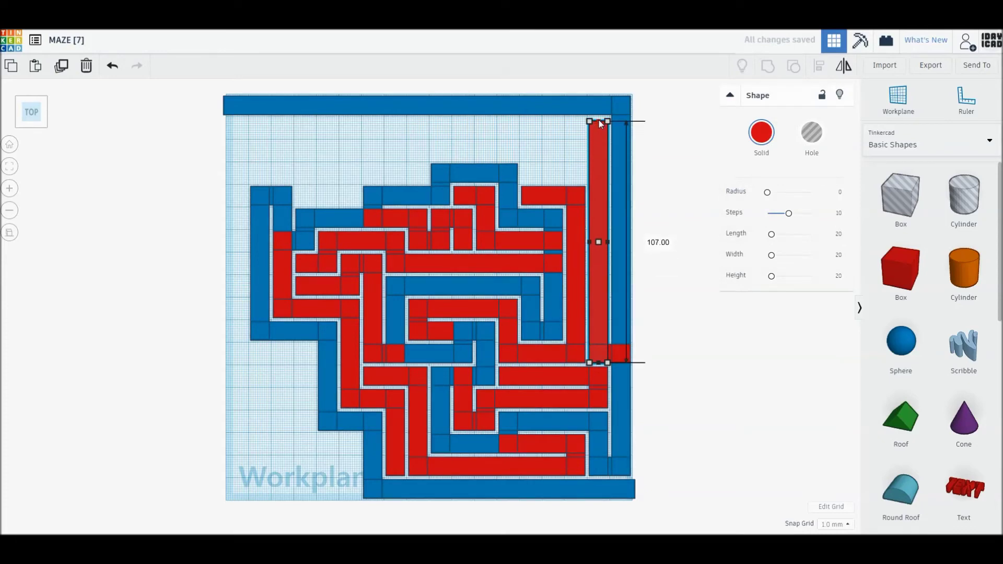
{"action": "left_click", "coordinate": [664, 154]}
{"action": "left_click", "coordinate": [592, 160]}
{"action": "mouse_move", "coordinate": [588, 361]}
{"action": "left_mouse_down"}
{"action": "mouse_move", "coordinate": [459, 215]}
{"action": "mouse_move", "coordinate": [319, 137]}
{"action": "left_mouse_up"}
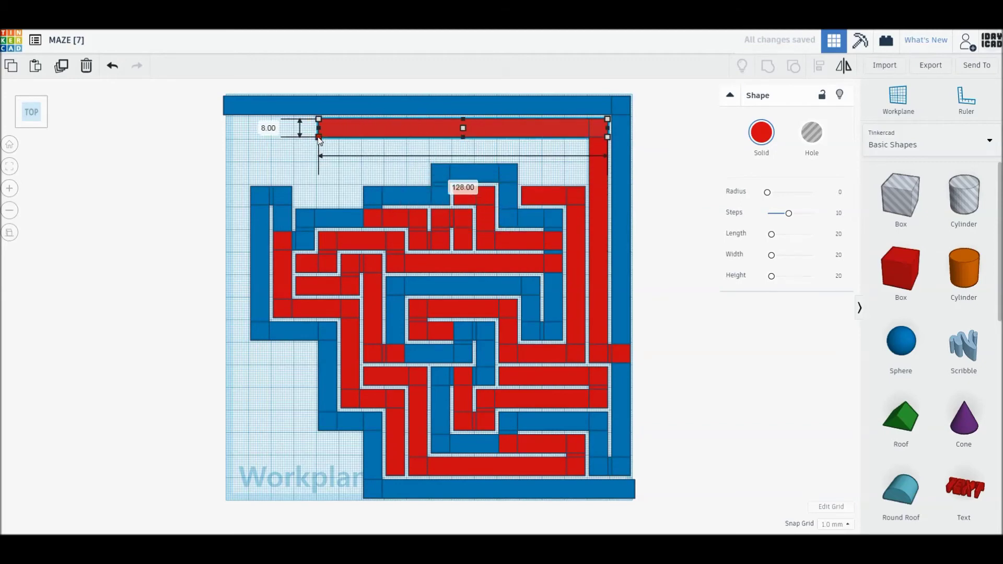
{"action": "left_click_drag", "start_coordinate": [319, 137], "coordinate": [320, 138]}
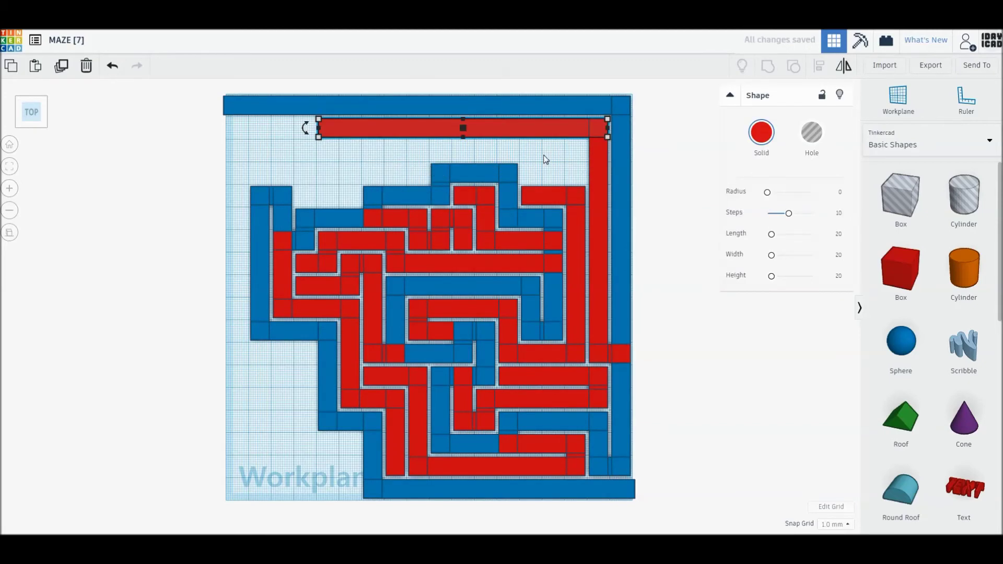
- Resize another red block into a second long bar along the top corridor
{"action": "left_click_drag", "start_coordinate": [607, 137], "coordinate": [337, 163]}
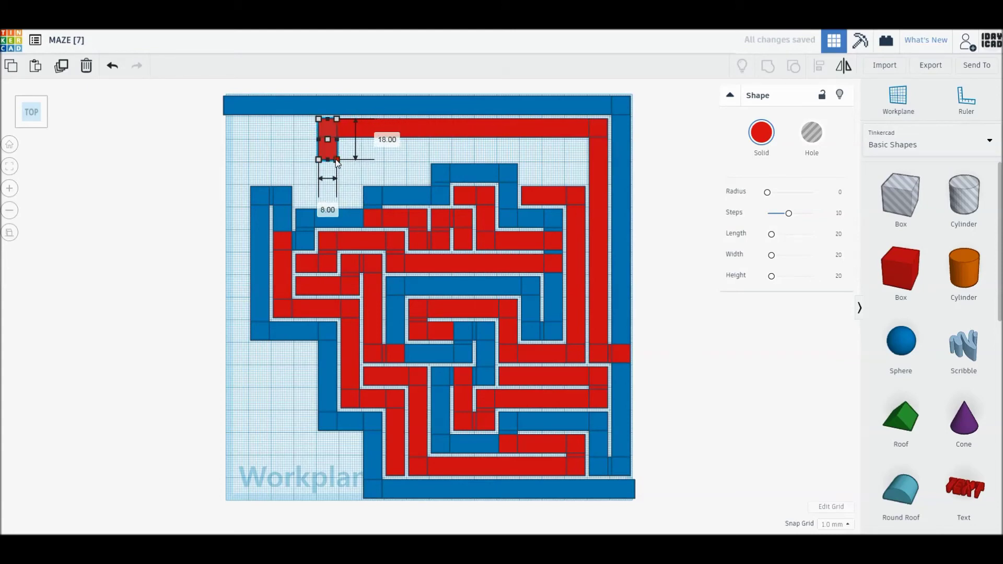
{"action": "left_click", "coordinate": [352, 164]}
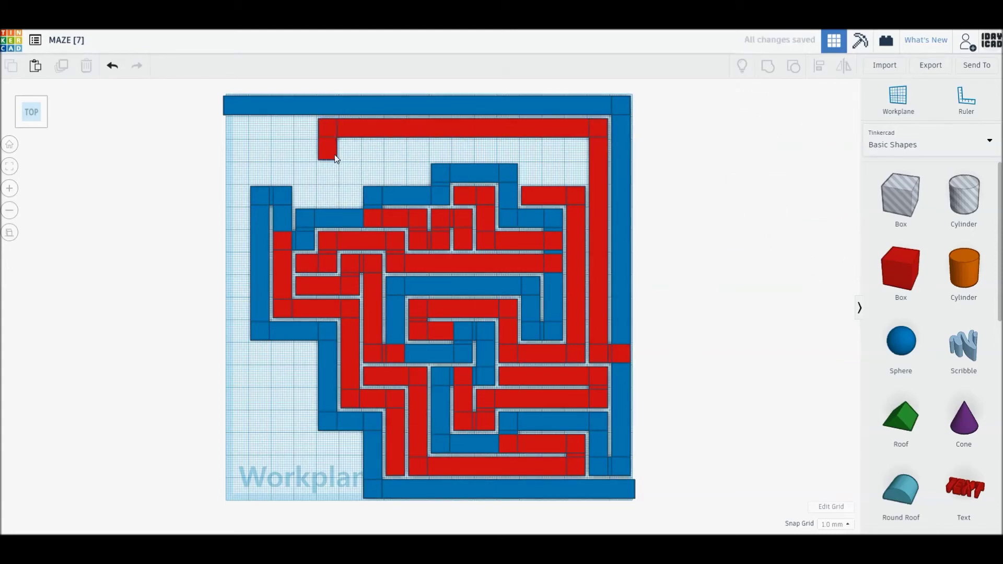
{"action": "left_click", "coordinate": [327, 155]}
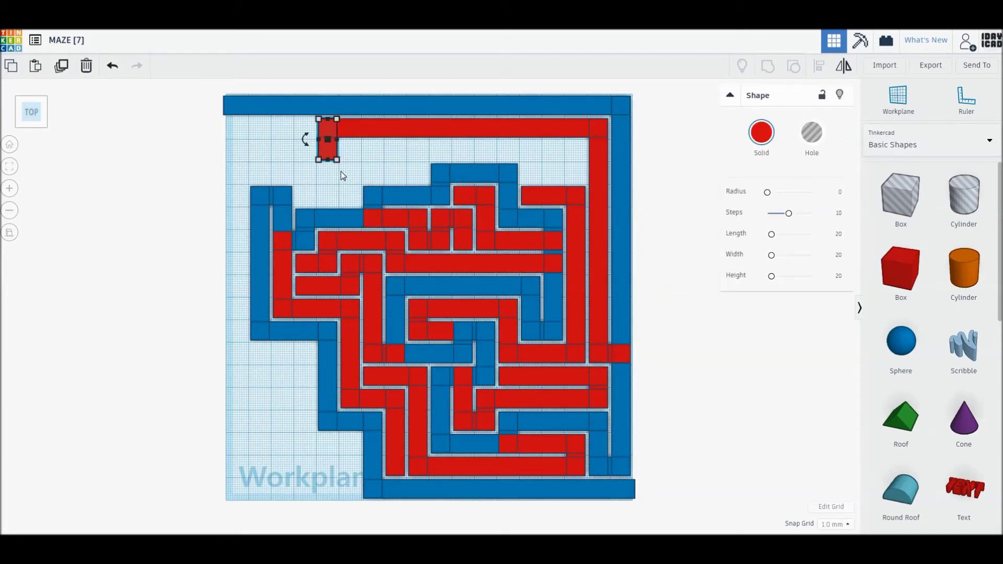
{"action": "left_click_drag", "start_coordinate": [337, 120], "coordinate": [586, 147]}
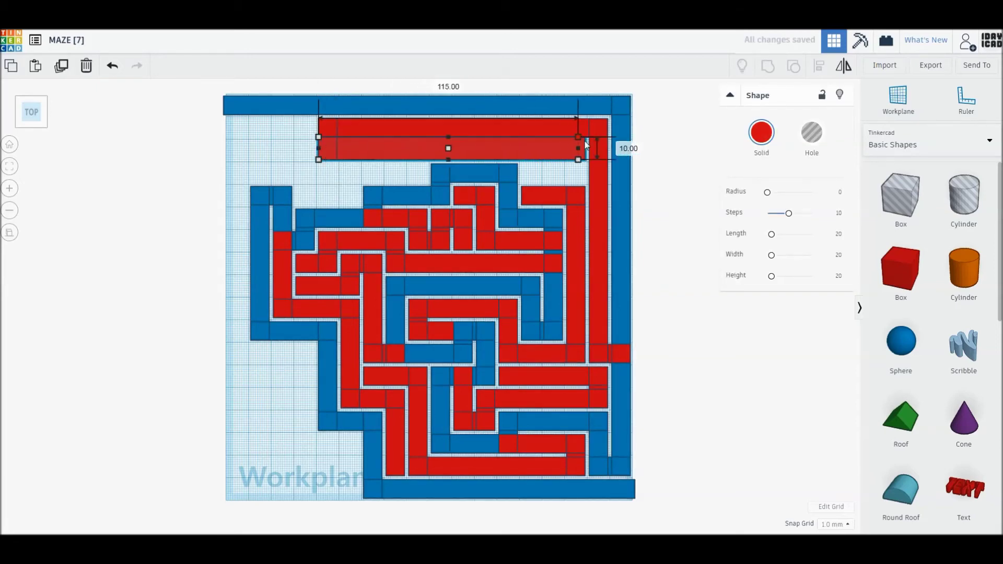
- Resize red copies into an 8×18 upright and a 27×8 connector at the upper right
{"action": "left_click", "coordinate": [578, 167]}
{"action": "left_click", "coordinate": [567, 151]}
{"action": "left_click_drag", "start_coordinate": [427, 166], "coordinate": [567, 184]}
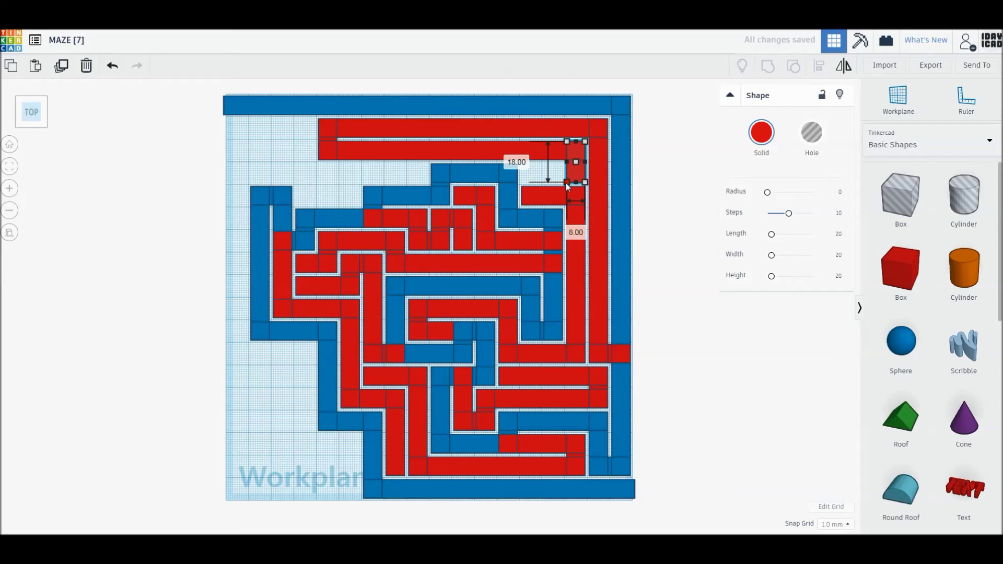
{"action": "left_click_drag", "start_coordinate": [567, 184], "coordinate": [567, 184]}
{"action": "left_click", "coordinate": [568, 155]}
{"action": "left_click_drag", "start_coordinate": [566, 140], "coordinate": [525, 167]}
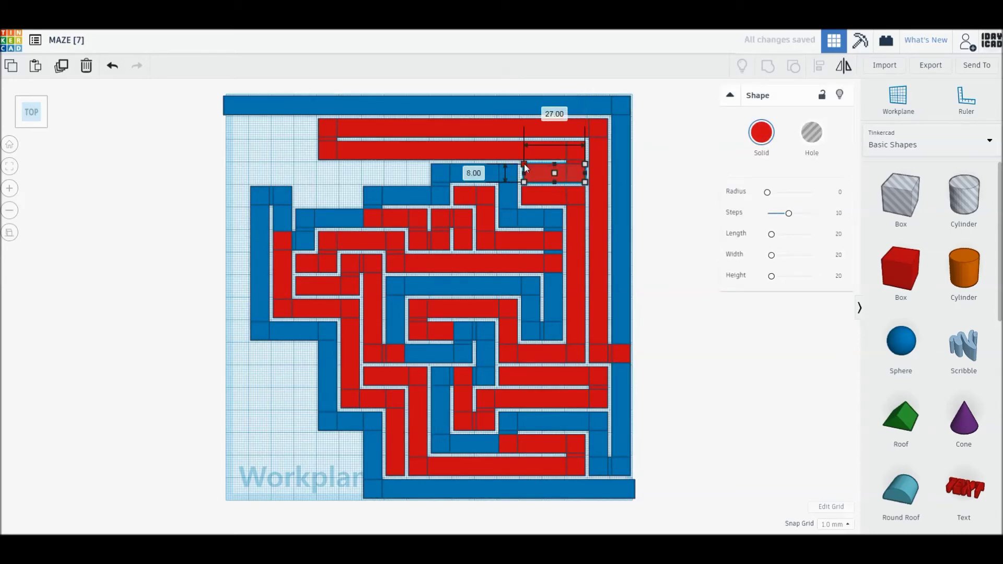
{"action": "left_click", "coordinate": [643, 188]}
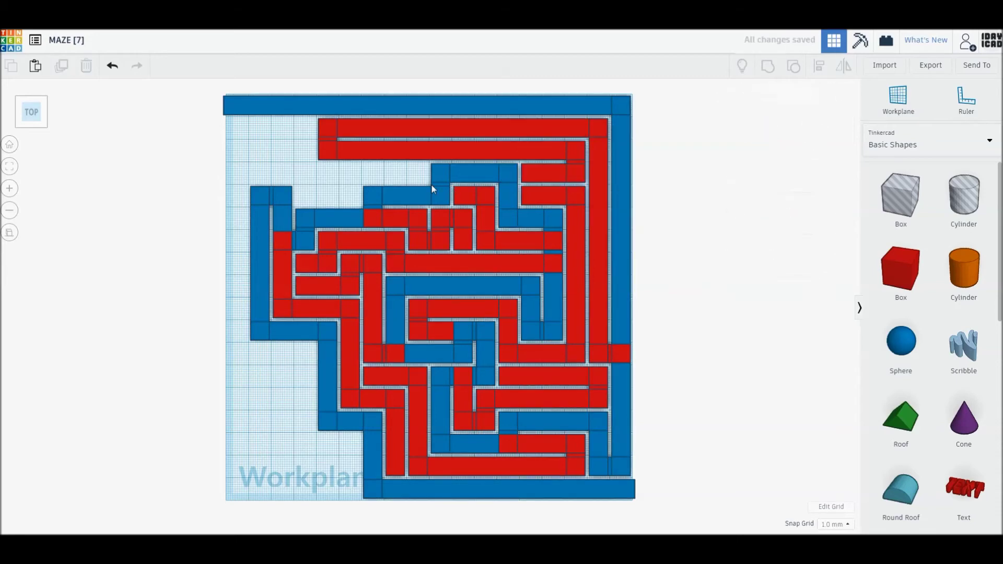
- Stretch a red block down the maze's left edge and resize a copy along the bottom-left
{"action": "left_click_drag", "start_coordinate": [331, 142], "coordinate": [240, 118]}
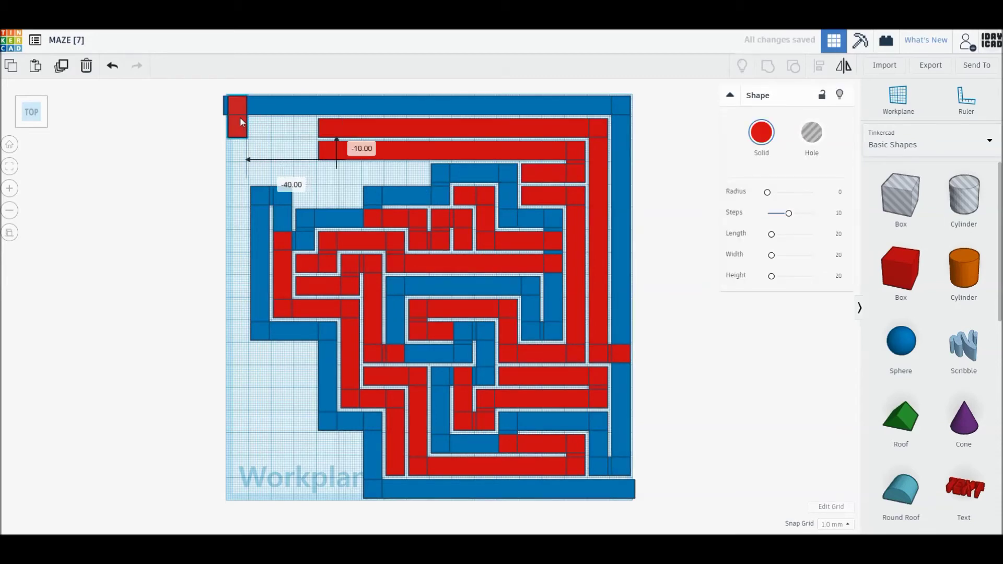
{"action": "left_click_drag", "start_coordinate": [247, 137], "coordinate": [247, 505]}
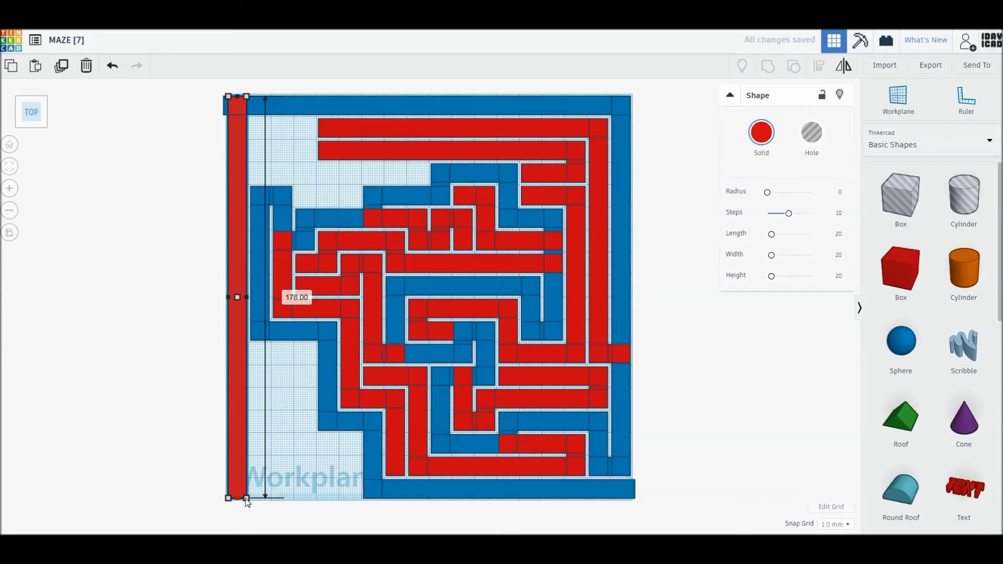
{"action": "left_click", "coordinate": [270, 490]}
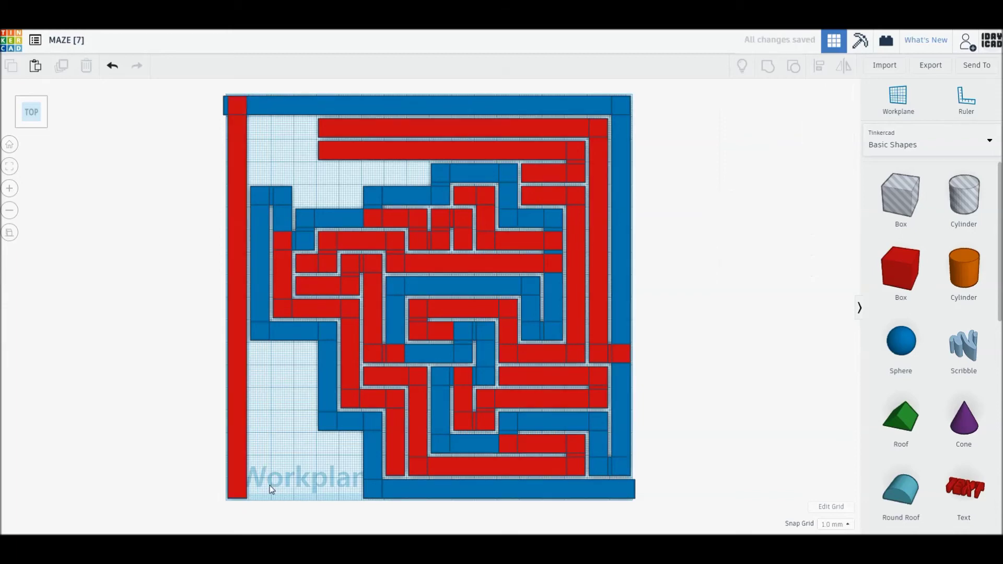
{"action": "left_click", "coordinate": [232, 429]}
{"action": "left_click_drag", "start_coordinate": [247, 96], "coordinate": [360, 480]}
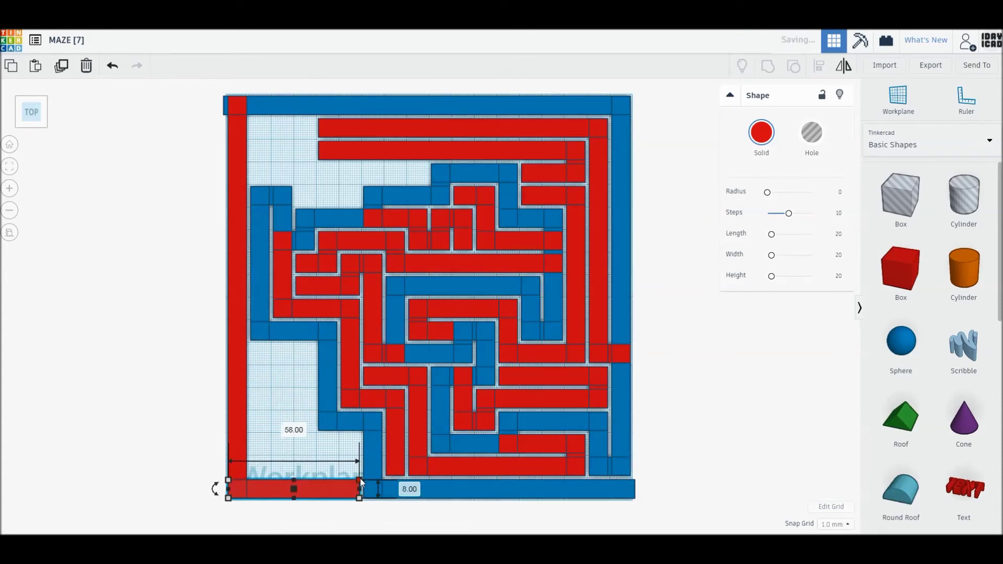
- Reshape the copied bottom bar into a tall upright red piece in the lower-left
{"action": "left_click", "coordinate": [347, 467]}
{"action": "left_click", "coordinate": [340, 493]}
{"action": "mouse_move", "coordinate": [227, 479]}
{"action": "left_mouse_down"}
{"action": "mouse_move", "coordinate": [323, 451]}
{"action": "mouse_move", "coordinate": [340, 434]}
{"action": "left_mouse_up"}
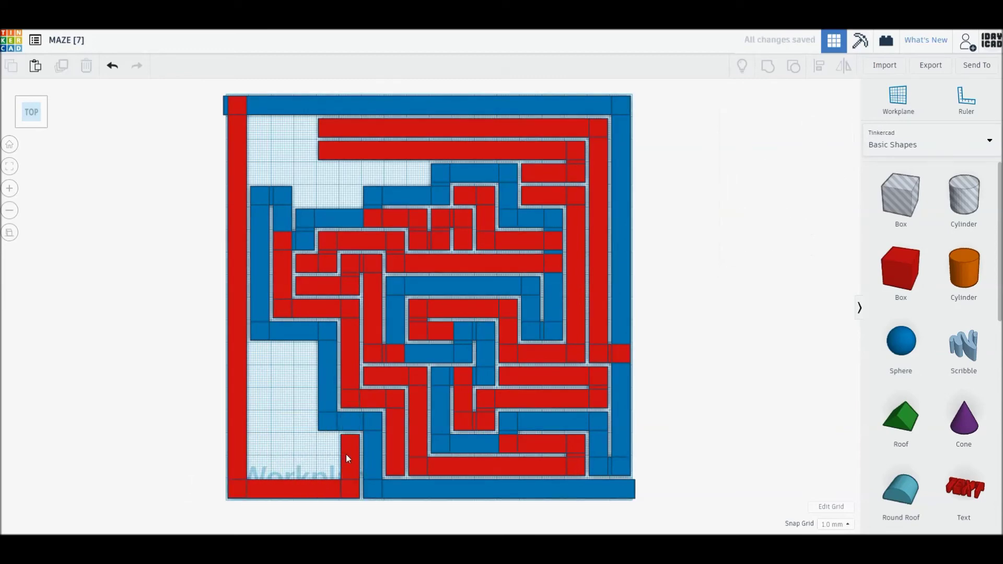
{"action": "left_click_drag", "start_coordinate": [341, 500], "coordinate": [274, 452]}
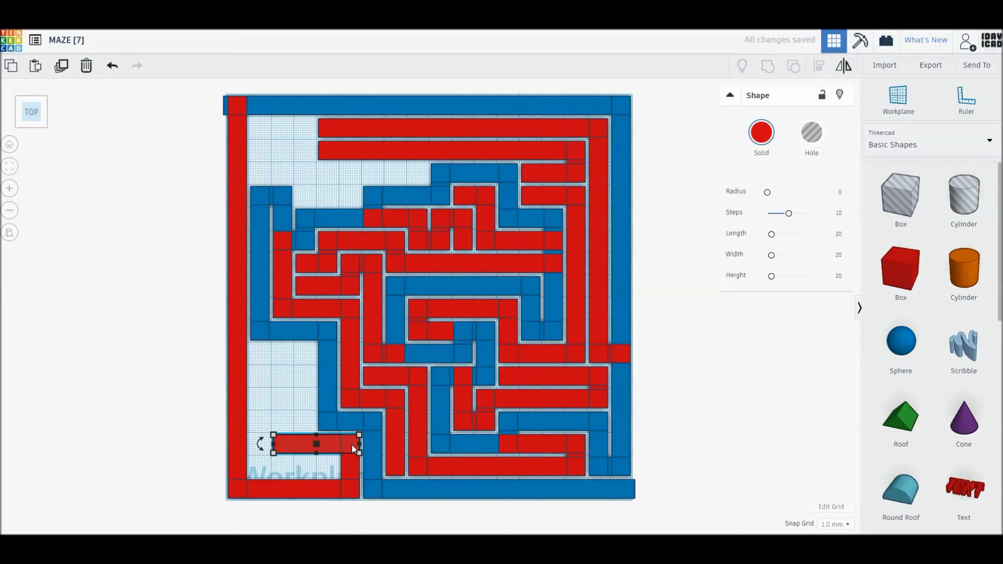
{"action": "left_click_drag", "start_coordinate": [360, 435], "coordinate": [292, 368]}
{"action": "left_click", "coordinate": [309, 390]}
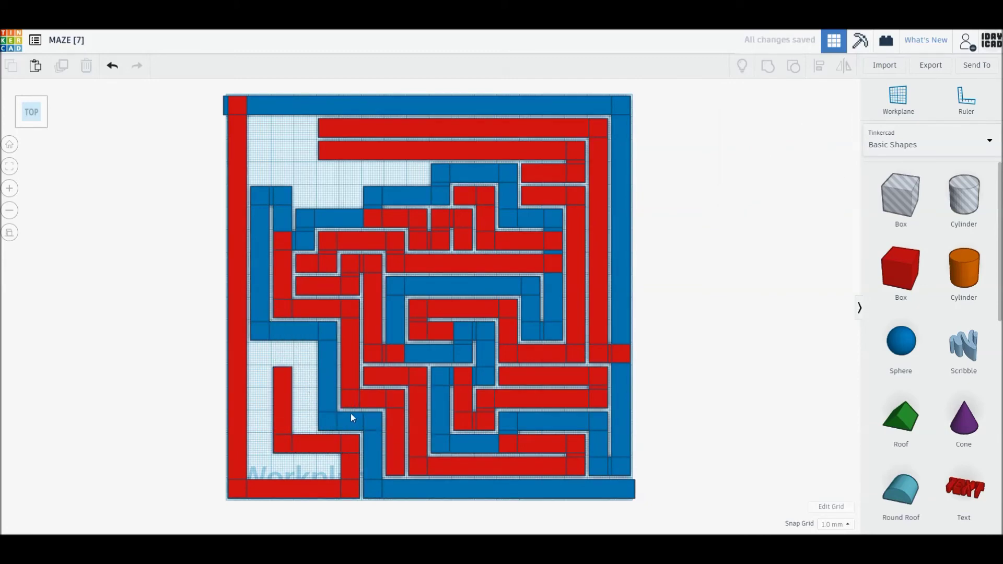
- Move a small blue piece into the lower-left gap, widen it to 17 mm and recolour it red
{"action": "left_click", "coordinate": [351, 421]}
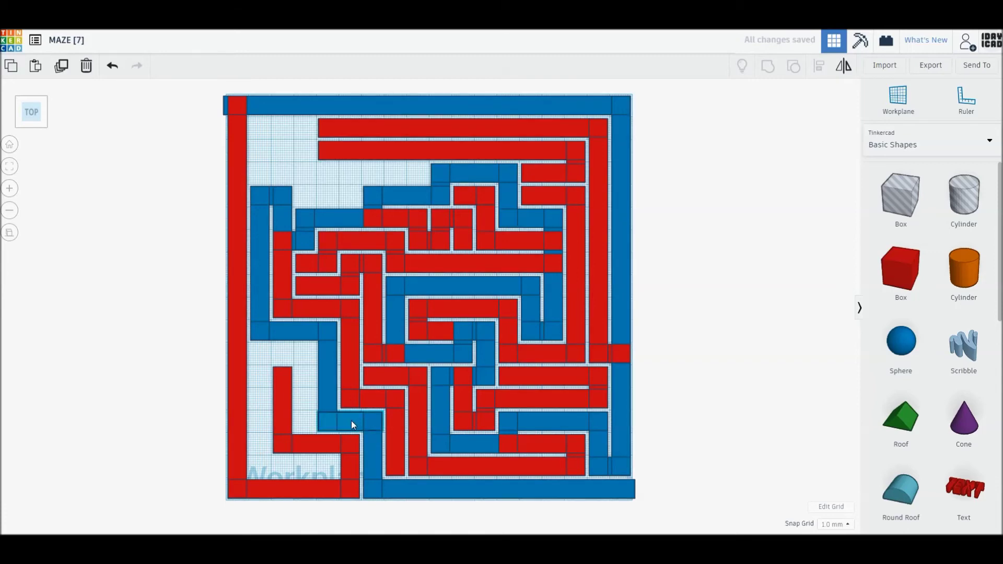
{"action": "left_click_drag", "start_coordinate": [364, 430], "coordinate": [297, 427]}
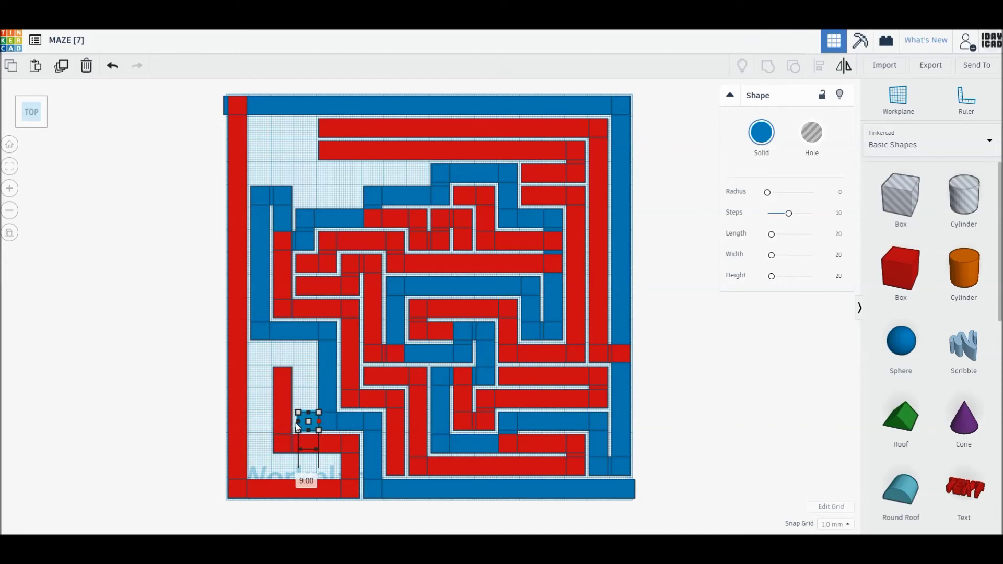
{"action": "mouse_move", "coordinate": [319, 430]}
{"action": "left_mouse_down"}
{"action": "mouse_move", "coordinate": [337, 429]}
{"action": "mouse_move", "coordinate": [295, 428]}
{"action": "left_mouse_up"}
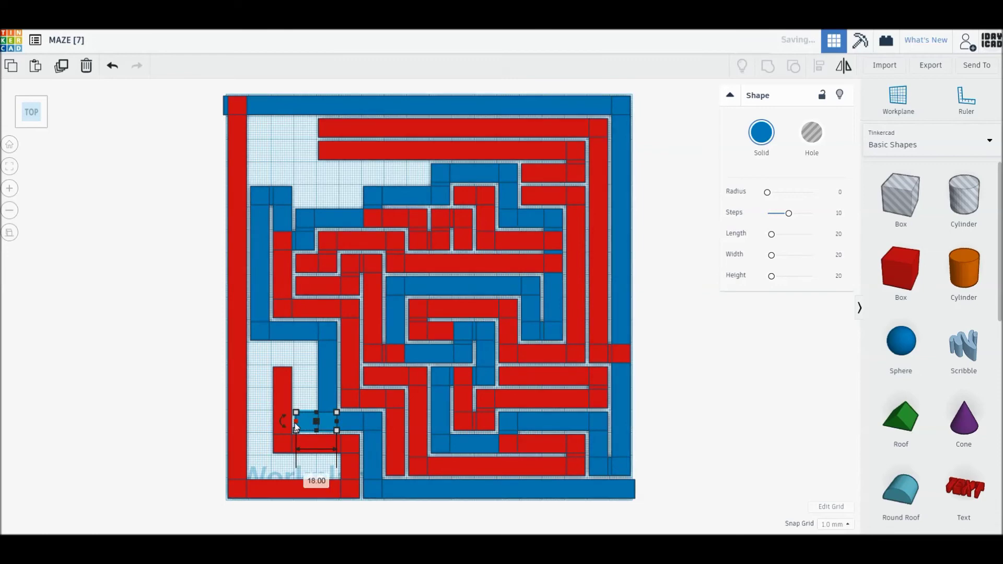
{"action": "left_click", "coordinate": [761, 133]}
{"action": "left_click", "coordinate": [750, 230]}
{"action": "left_click_drag", "start_coordinate": [337, 413], "coordinate": [315, 346]}
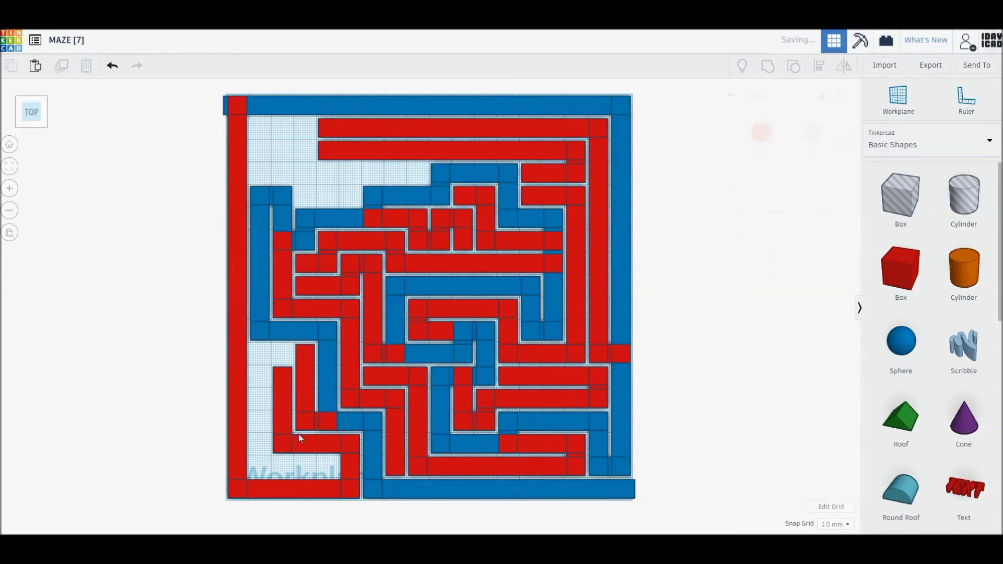
{"action": "left_click_drag", "start_coordinate": [295, 432], "coordinate": [251, 364]}
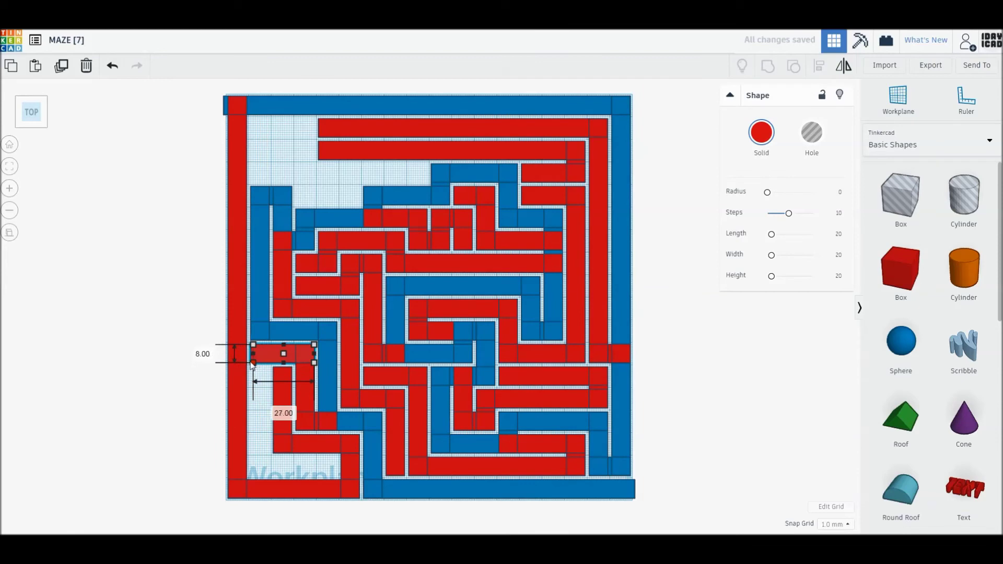
- Resize the red bar into a horizontal bar near the bottom of the maze
{"action": "left_click", "coordinate": [272, 344]}
{"action": "left_click", "coordinate": [312, 366]}
{"action": "left_click_drag", "start_coordinate": [315, 365], "coordinate": [269, 474]}
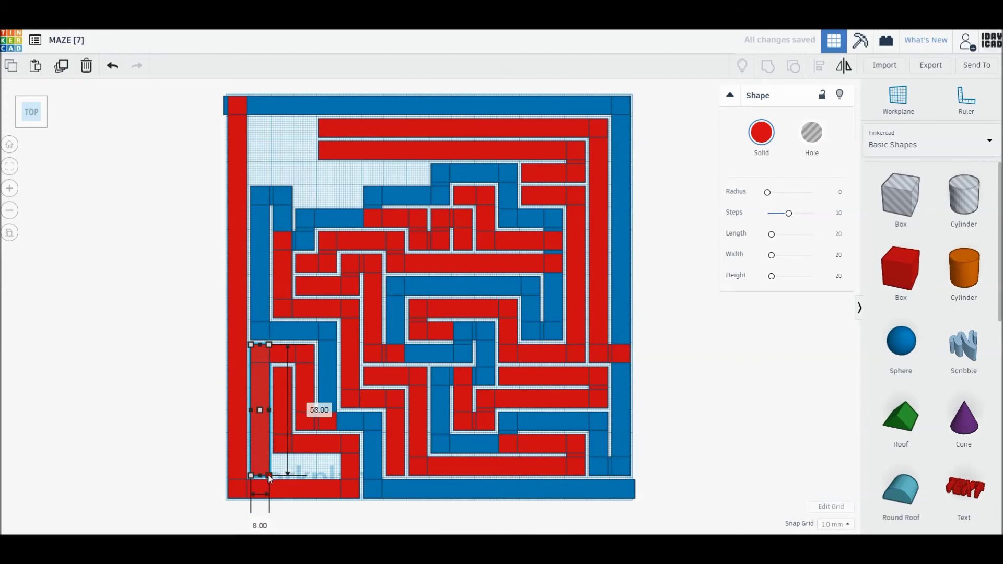
{"action": "left_click", "coordinate": [287, 474]}
{"action": "left_click", "coordinate": [272, 389]}
{"action": "left_click_drag", "start_coordinate": [268, 343], "coordinate": [336, 459]}
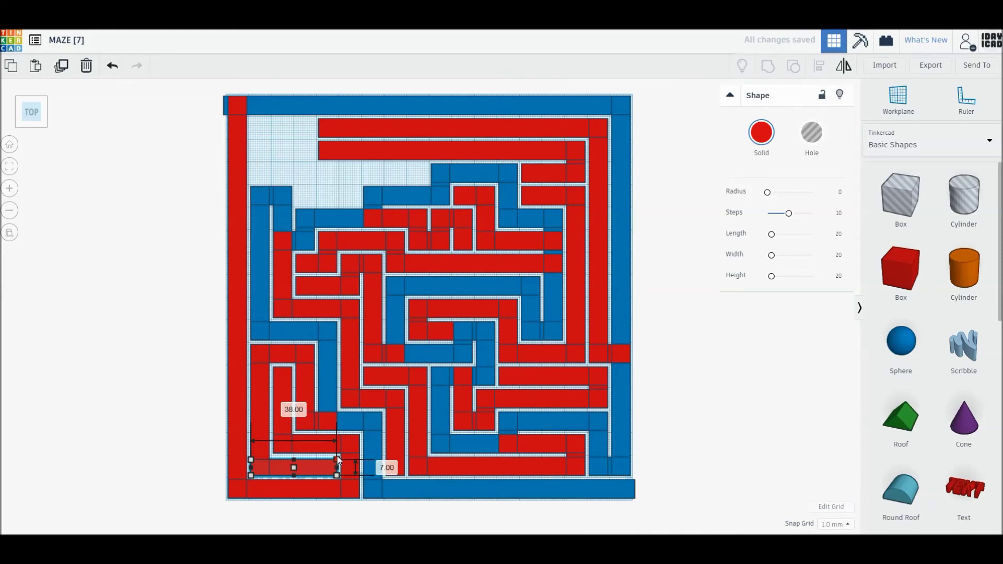
{"action": "left_click_drag", "start_coordinate": [337, 459], "coordinate": [337, 458]}
{"action": "left_click", "coordinate": [687, 413]}
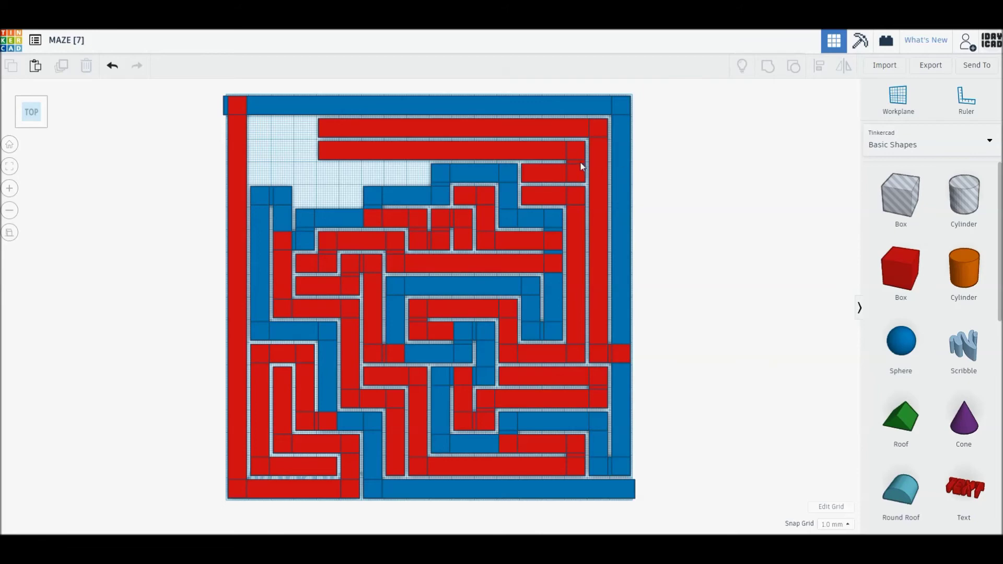
- Move a red piece top-left and lengthen a blue block to about 67, recoloured red
{"action": "left_click_drag", "start_coordinate": [470, 158], "coordinate": [331, 140]}
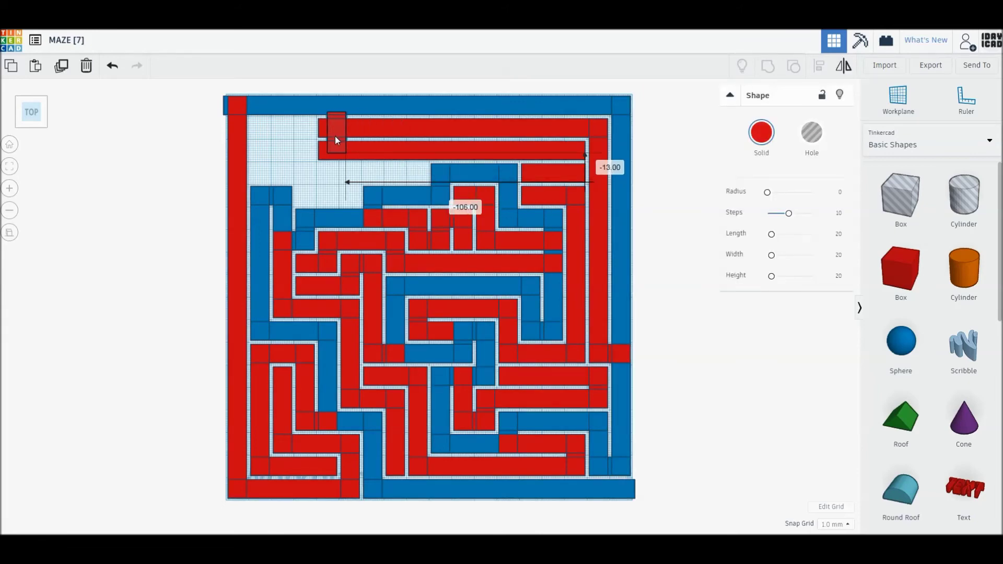
{"action": "left_click", "coordinate": [365, 177]}
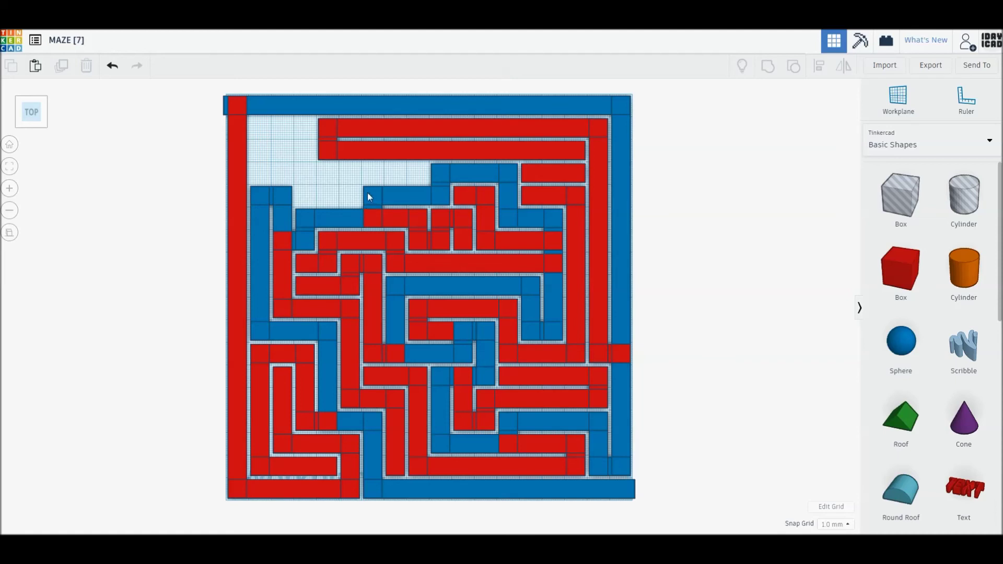
{"action": "left_click_drag", "start_coordinate": [474, 180], "coordinate": [407, 180]}
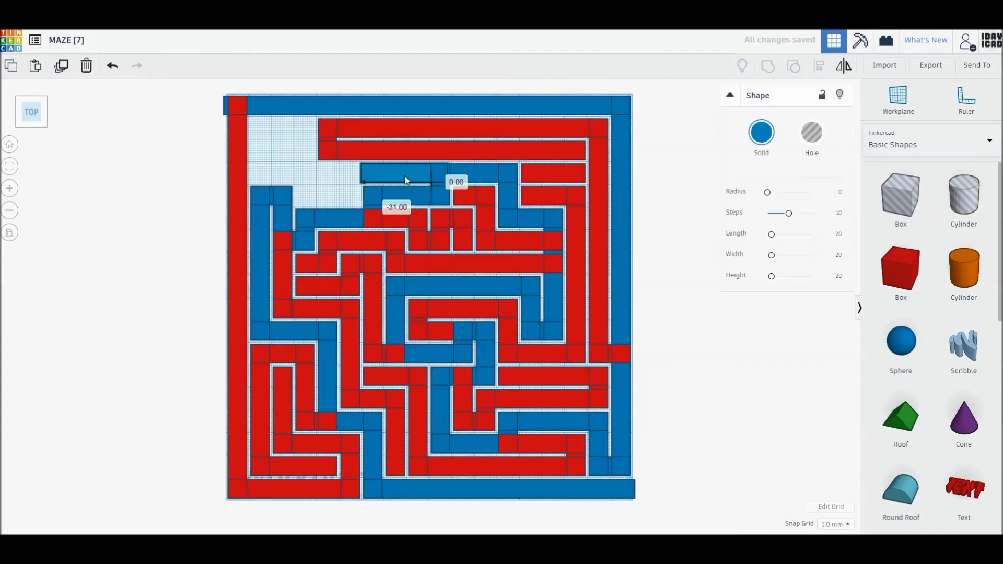
{"action": "left_click_drag", "start_coordinate": [365, 173], "coordinate": [297, 175]}
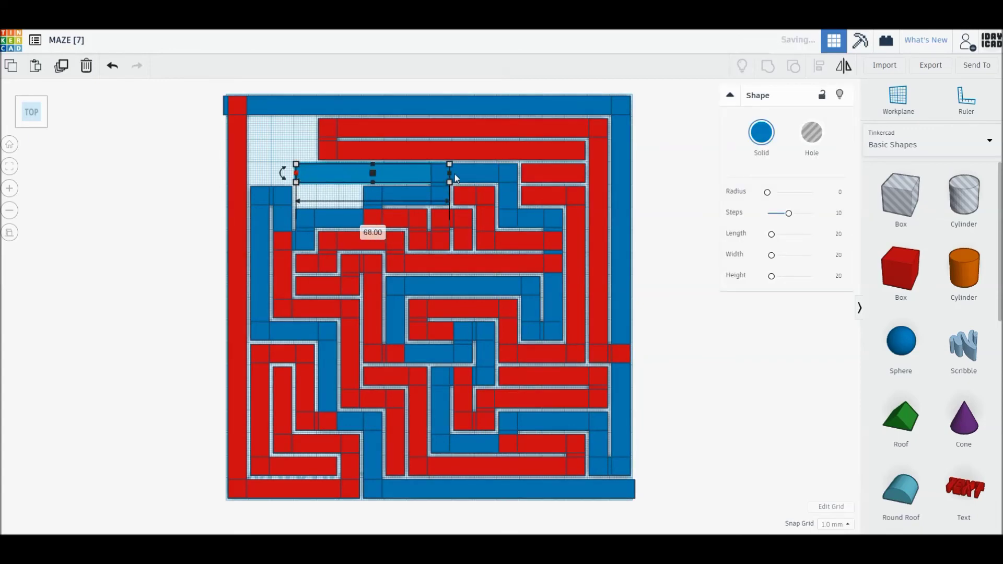
{"action": "left_click", "coordinate": [750, 137]}
{"action": "left_click", "coordinate": [750, 228]}
{"action": "left_click", "coordinate": [679, 220]}
- Reshape a red bar into a 27×8 bar and move a blue block near the top-left gap
{"action": "left_click", "coordinate": [352, 174]}
{"action": "left_click_drag", "start_coordinate": [431, 183], "coordinate": [315, 205]}
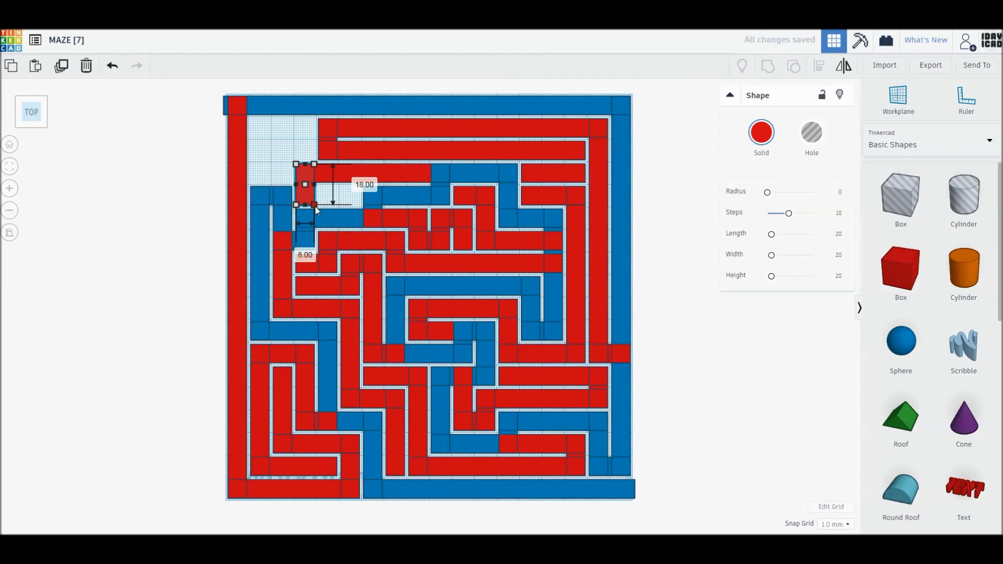
{"action": "left_click", "coordinate": [326, 202]}
{"action": "left_click", "coordinate": [309, 175]}
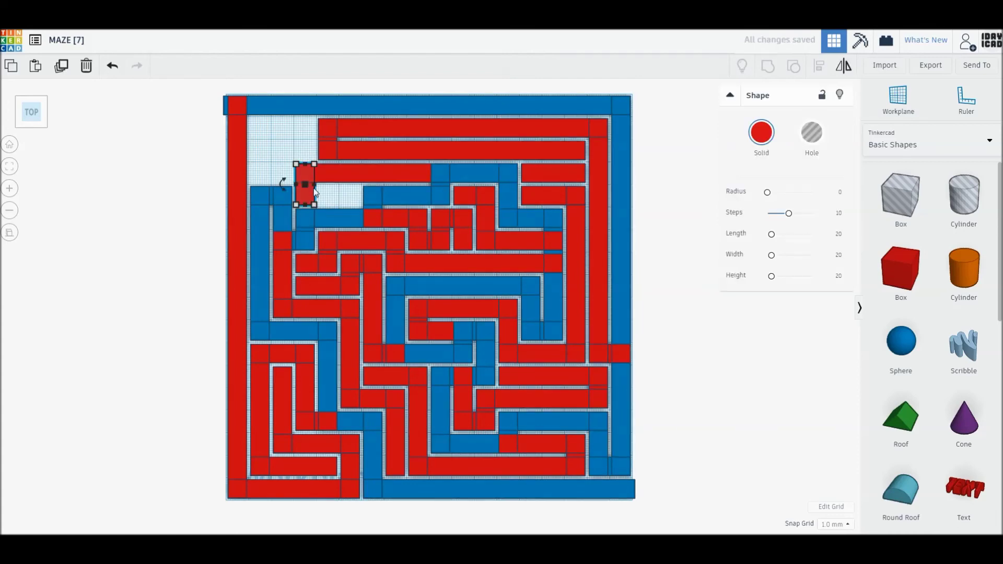
{"action": "left_click_drag", "start_coordinate": [314, 165], "coordinate": [358, 188]}
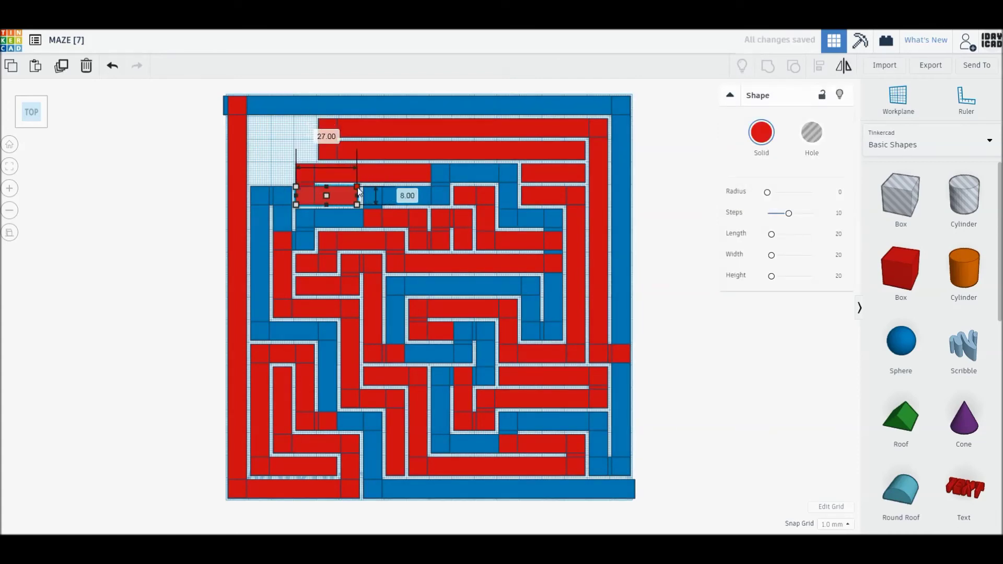
{"action": "left_click", "coordinate": [273, 149]}
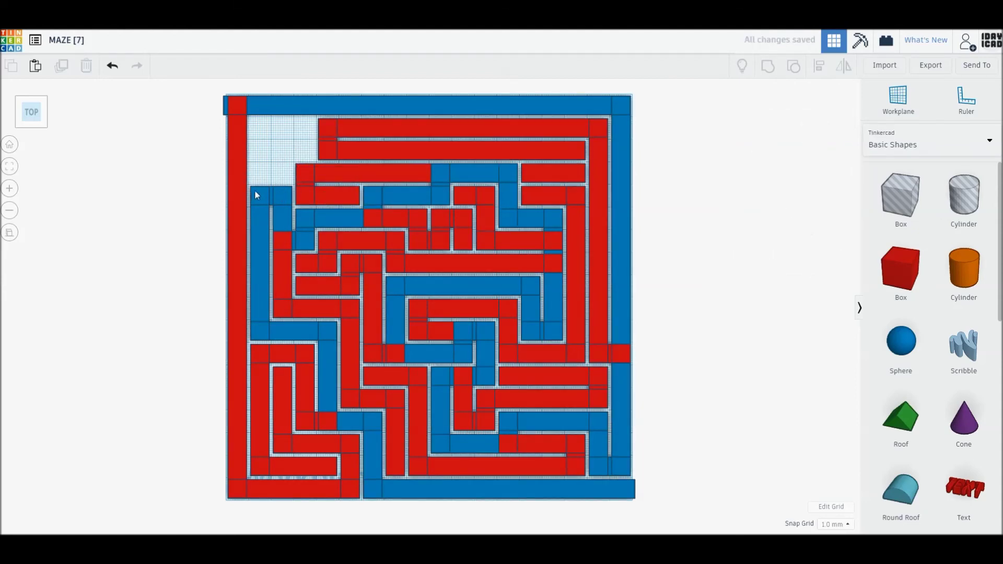
{"action": "left_click_drag", "start_coordinate": [270, 198], "coordinate": [257, 181]}
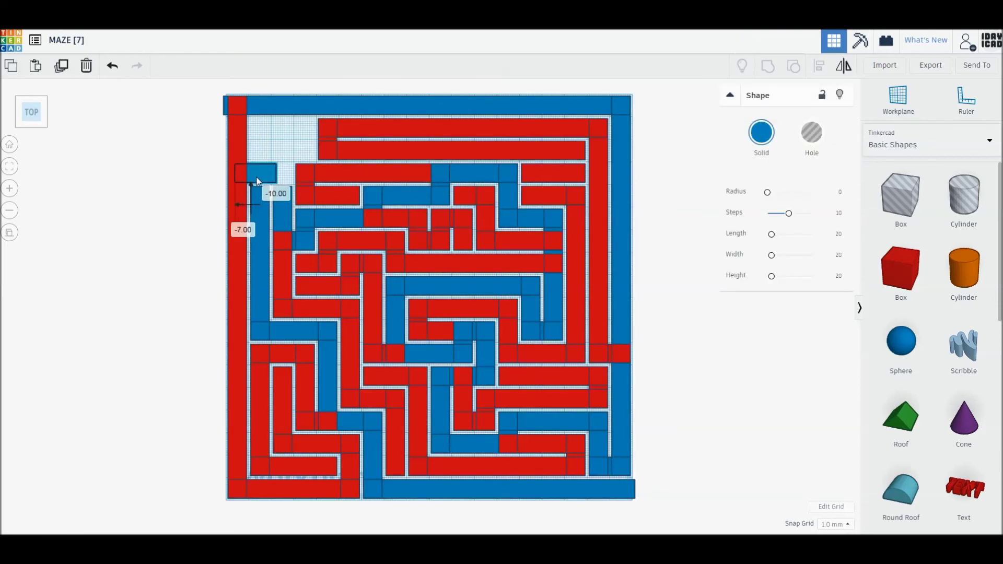
- Place a red block against the top wall, stretch it to 28 long, and resize another to 17×8
{"action": "left_click_drag", "start_coordinate": [257, 181], "coordinate": [259, 177]}
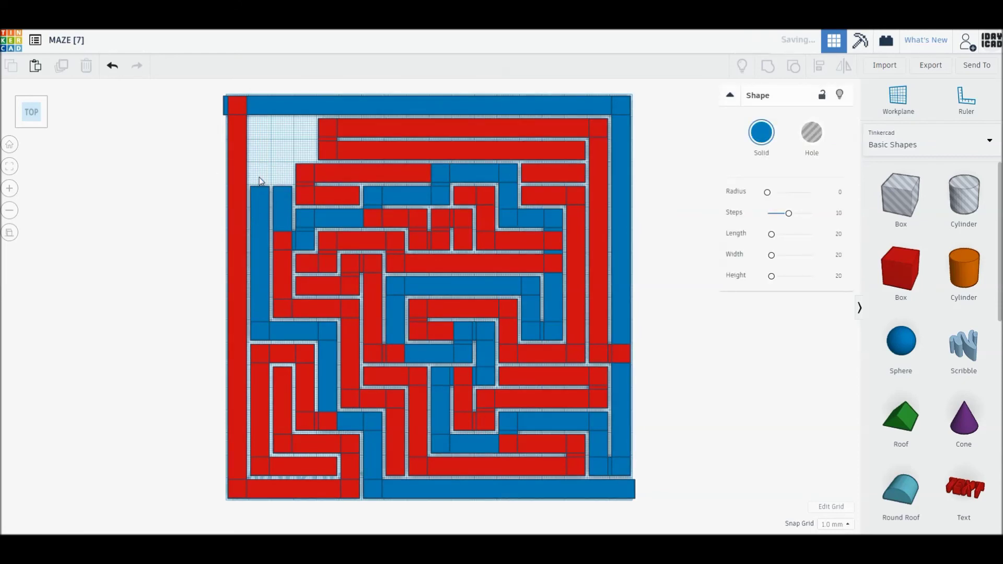
{"action": "left_click", "coordinate": [271, 150]}
{"action": "left_click_drag", "start_coordinate": [327, 139], "coordinate": [305, 117]}
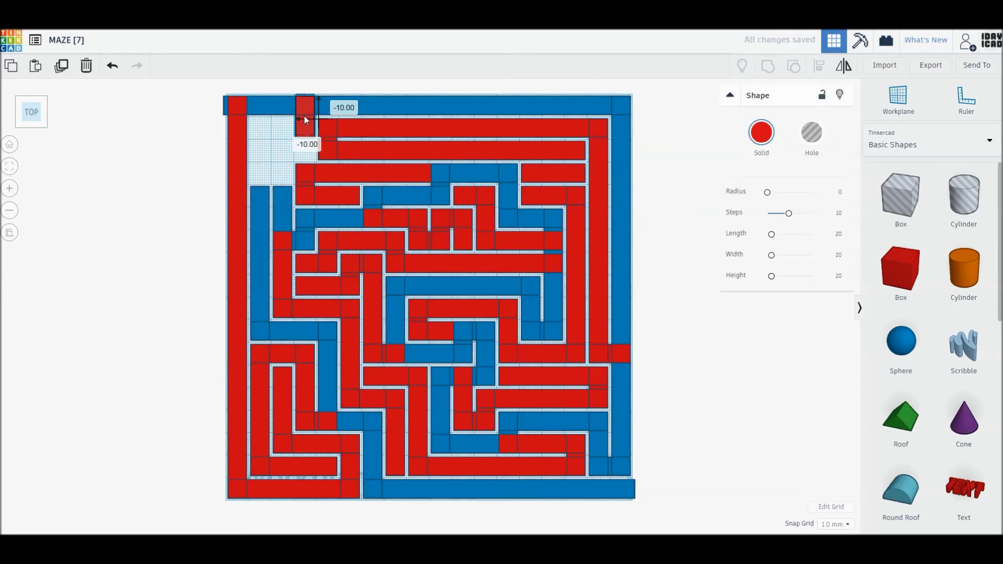
{"action": "left_click_drag", "start_coordinate": [305, 119], "coordinate": [305, 119]}
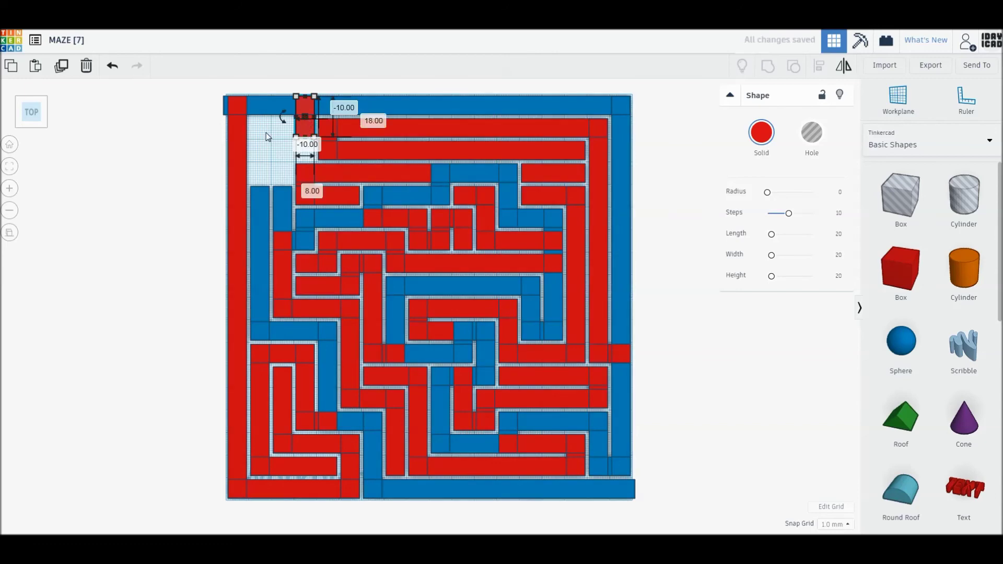
{"action": "left_click_drag", "start_coordinate": [306, 139], "coordinate": [303, 161]}
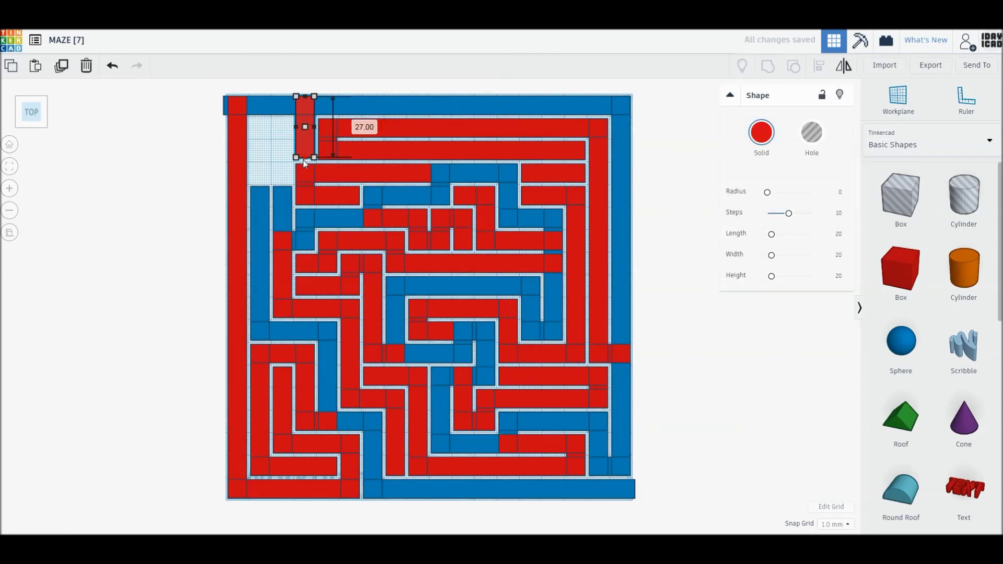
{"action": "left_click", "coordinate": [287, 147]}
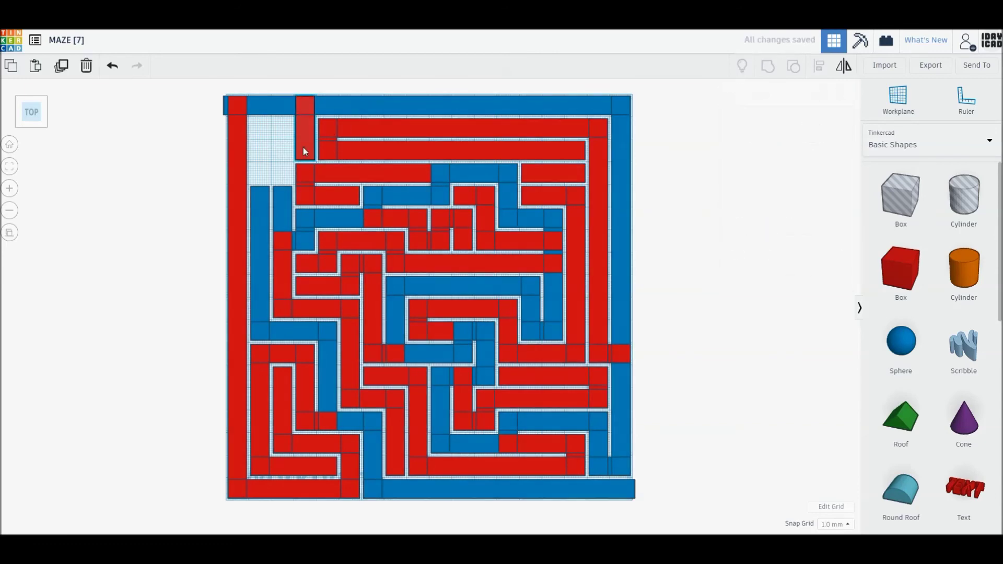
{"action": "left_click_drag", "start_coordinate": [295, 99], "coordinate": [276, 144]}
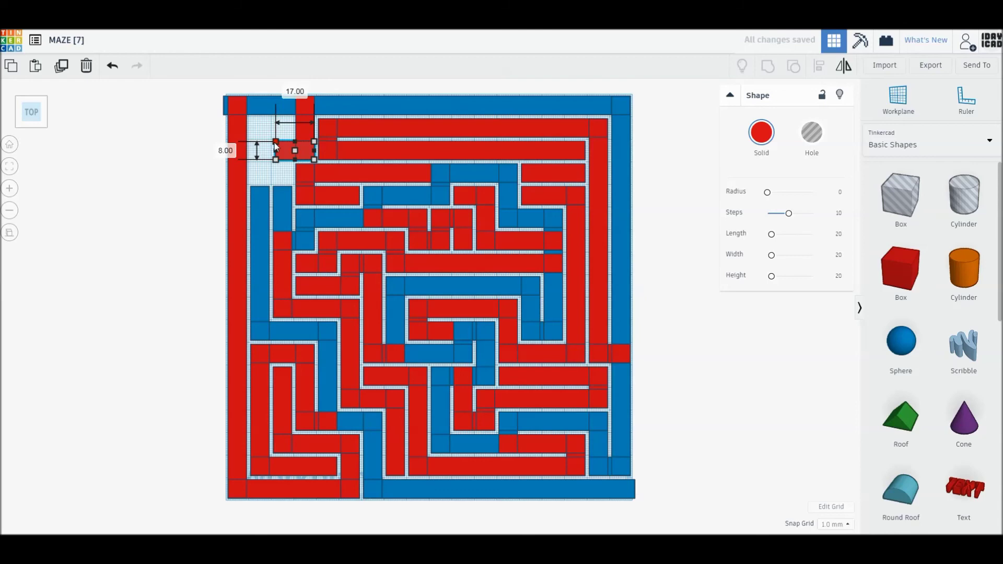
- Resize the top-left corner red blocks to 17×7 and 18×7
{"action": "left_click", "coordinate": [272, 145]}
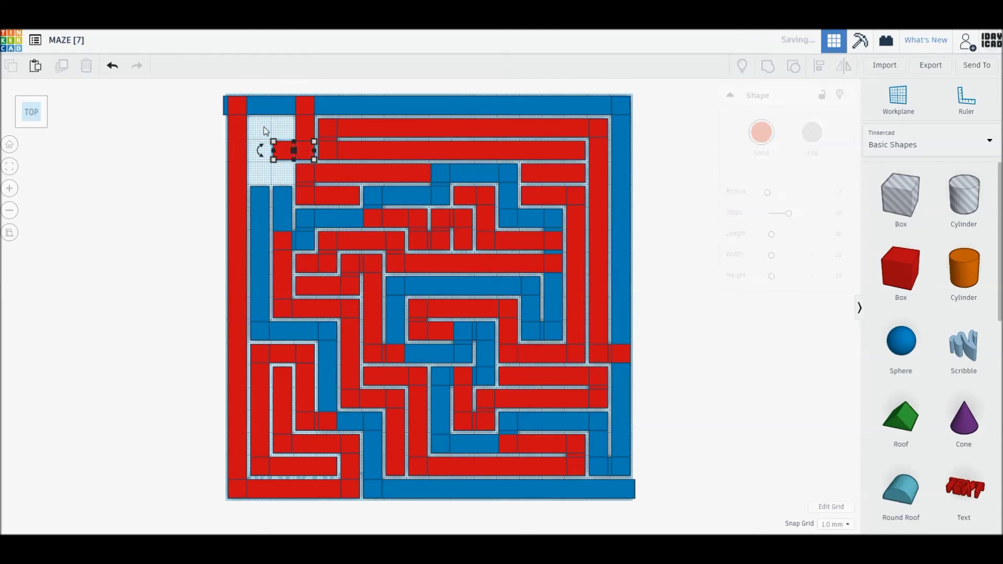
{"action": "left_click", "coordinate": [283, 148]}
{"action": "left_click_drag", "start_coordinate": [313, 142], "coordinate": [291, 118]}
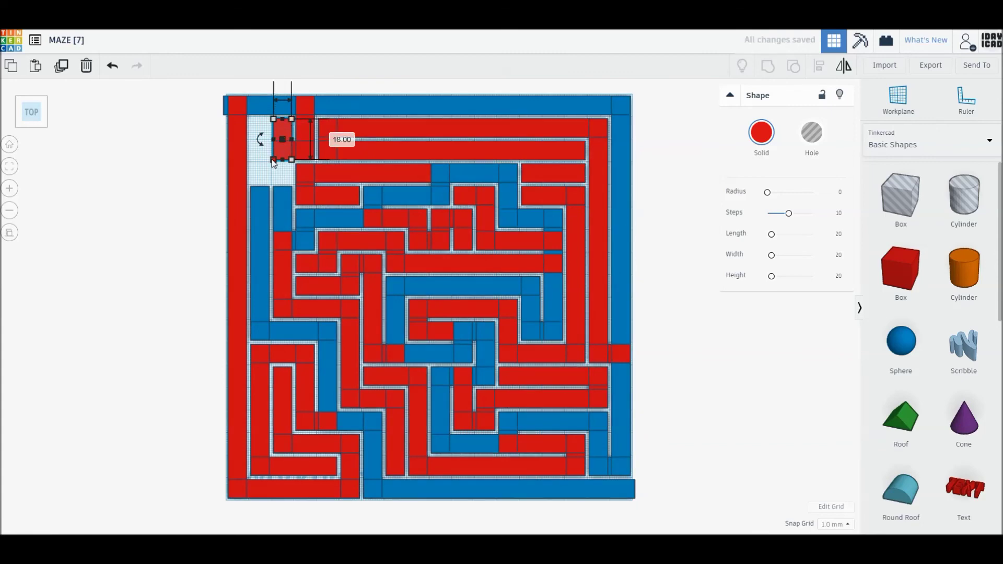
{"action": "left_click", "coordinate": [206, 167]}
{"action": "left_click", "coordinate": [280, 133]}
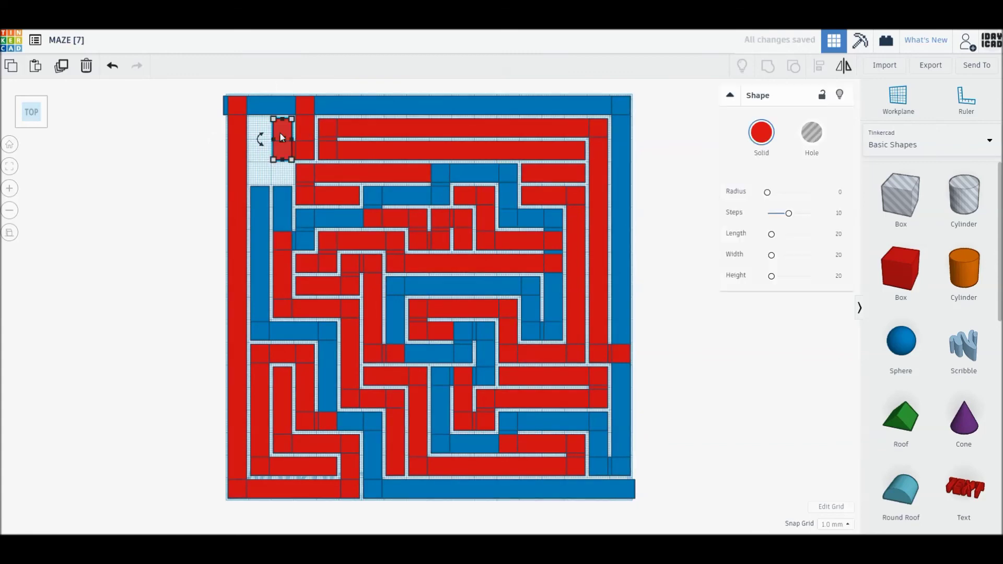
{"action": "mouse_move", "coordinate": [273, 160]}
{"action": "left_mouse_down"}
{"action": "mouse_move", "coordinate": [254, 136]}
{"action": "mouse_move", "coordinate": [269, 183]}
{"action": "left_mouse_up"}
{"action": "left_click", "coordinate": [277, 176]}
{"action": "left_click_drag", "start_coordinate": [271, 128], "coordinate": [292, 167]}
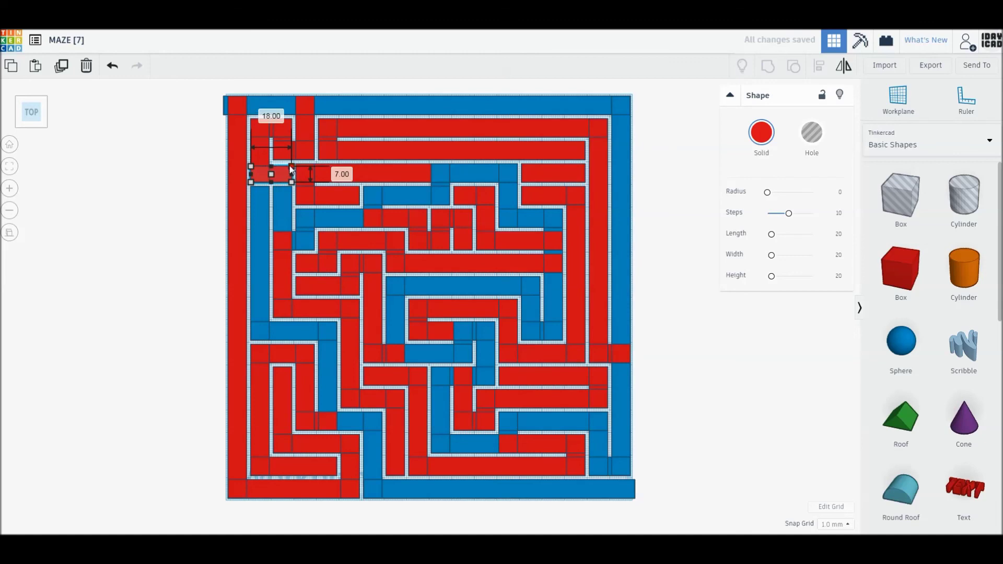
{"action": "left_click", "coordinate": [188, 167]}
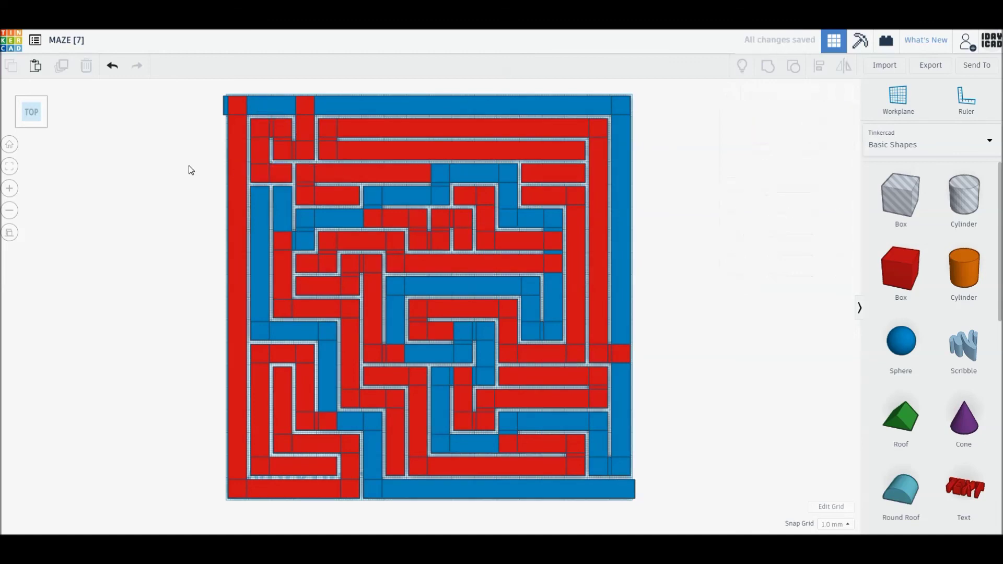
- Select all 101 maze shapes, group them with Ctrl+G, and set the group to Hole
{"action": "key", "text": "ctrl+a"}
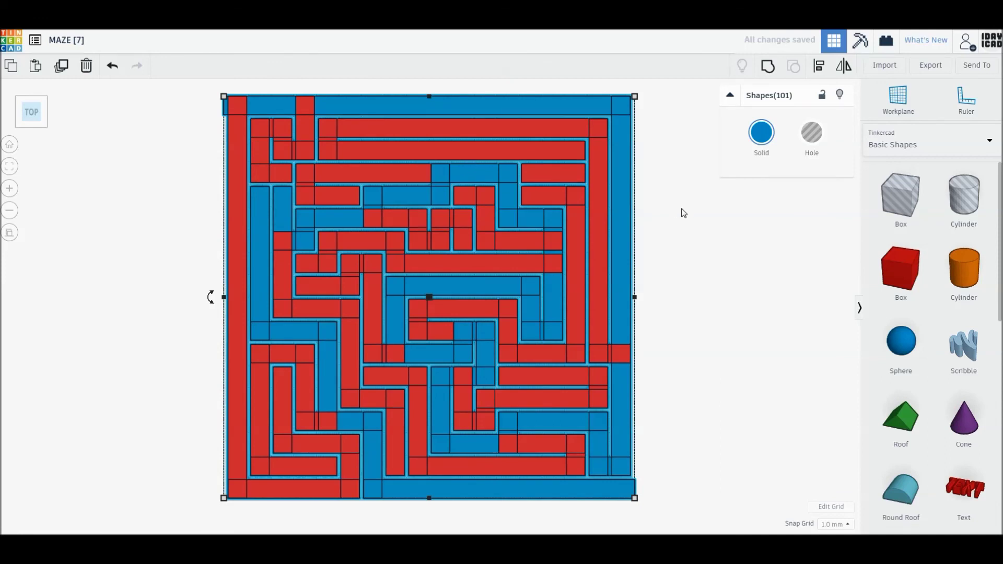
{"action": "key", "text": "ctrl+g"}
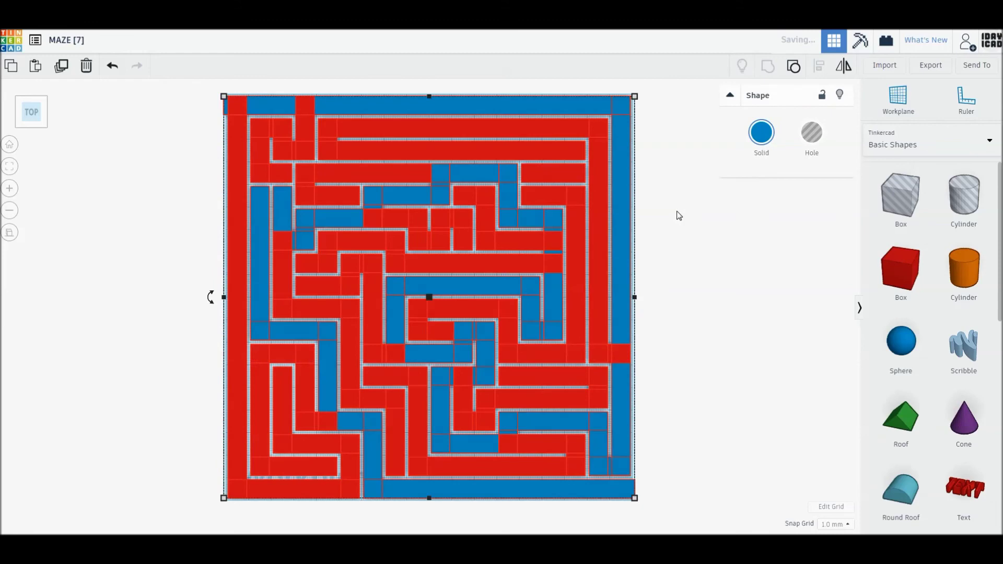
{"action": "left_click", "coordinate": [811, 132]}
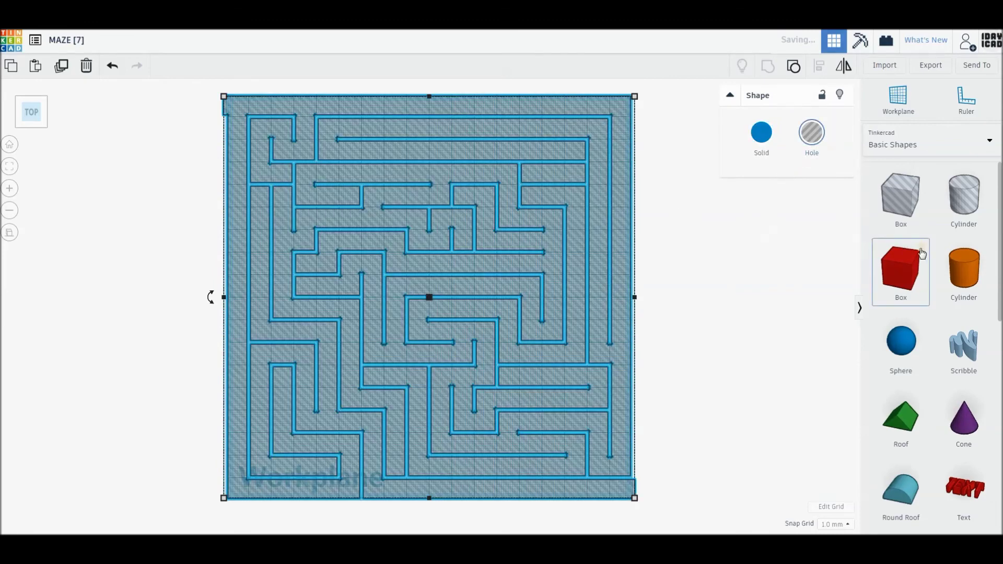
- Add a new box sized 182×182 mm and align it over the maze
{"action": "left_click_drag", "start_coordinate": [540, 206], "coordinate": [208, 159]}
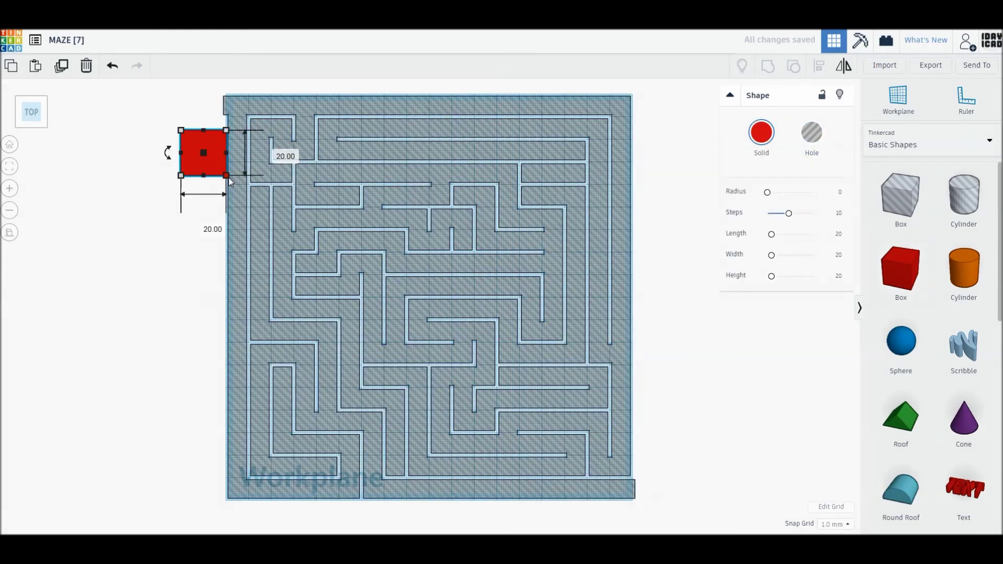
{"action": "left_click", "coordinate": [211, 224]}
{"action": "type", "text": "182"}
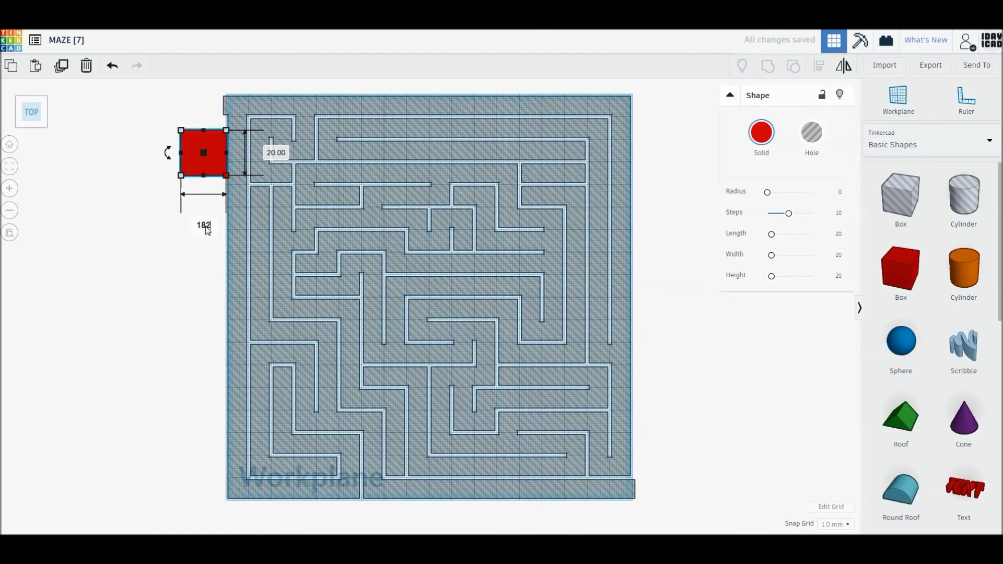
{"action": "key", "text": "Return"}
{"action": "left_click", "coordinate": [635, 153]}
{"action": "type", "text": "182"}
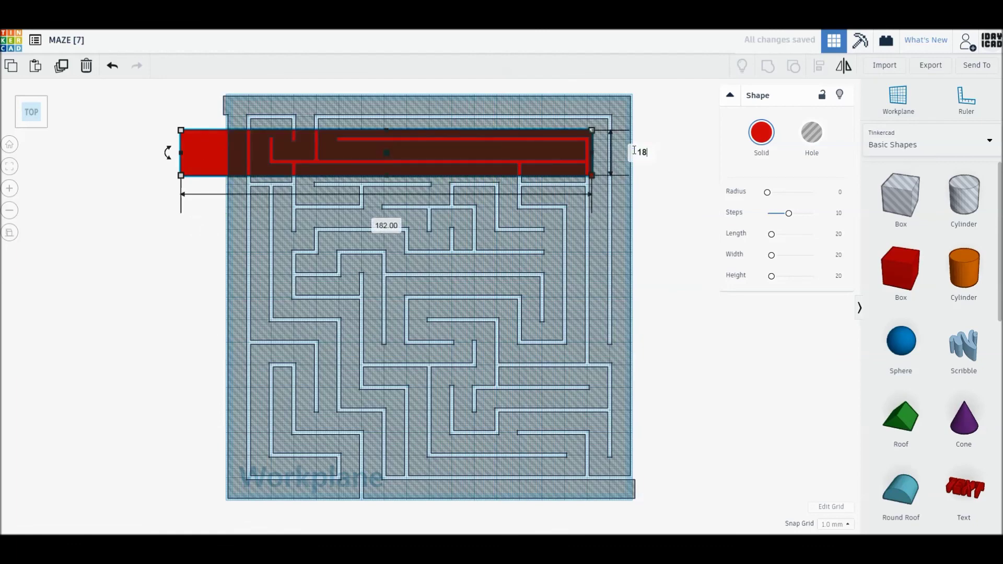
{"action": "key", "text": "Return"}
{"action": "left_click_drag", "start_coordinate": [192, 212], "coordinate": [234, 170]}
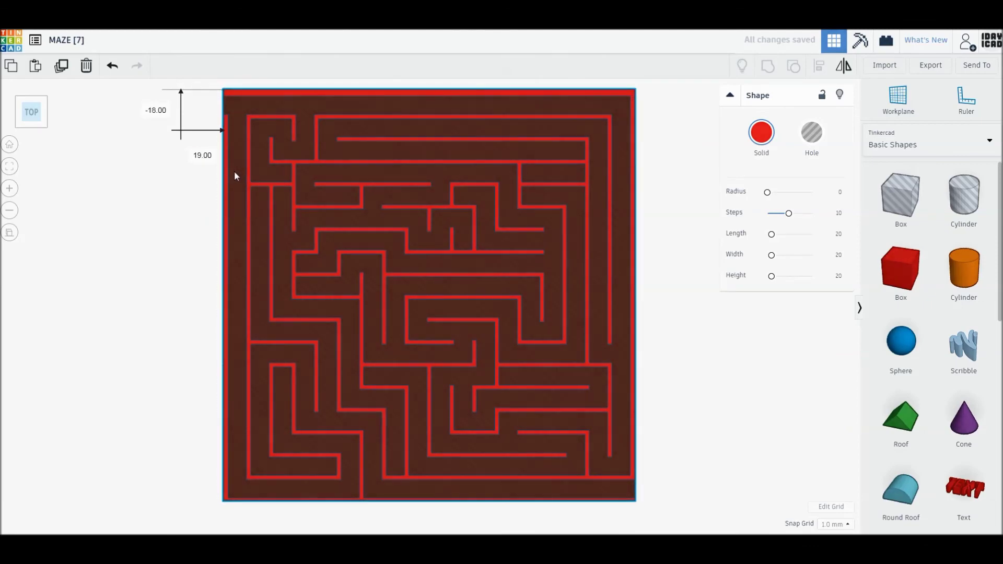
- Set the box height to 21 and group it with the maze hole
{"action": "mouse_move", "coordinate": [344, 316]}
{"action": "right_mouse_down"}
{"action": "mouse_move", "coordinate": [388, 322]}
{"action": "mouse_move", "coordinate": [387, 307]}
{"action": "right_mouse_up"}
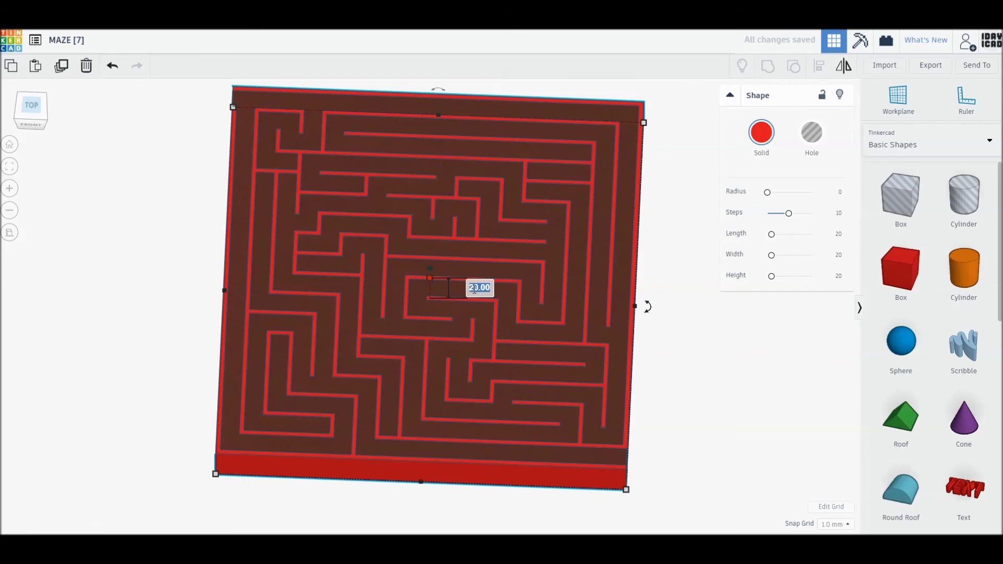
{"action": "type", "text": "21"}
{"action": "key", "text": "Return"}
{"action": "key", "text": "ctrl+a"}
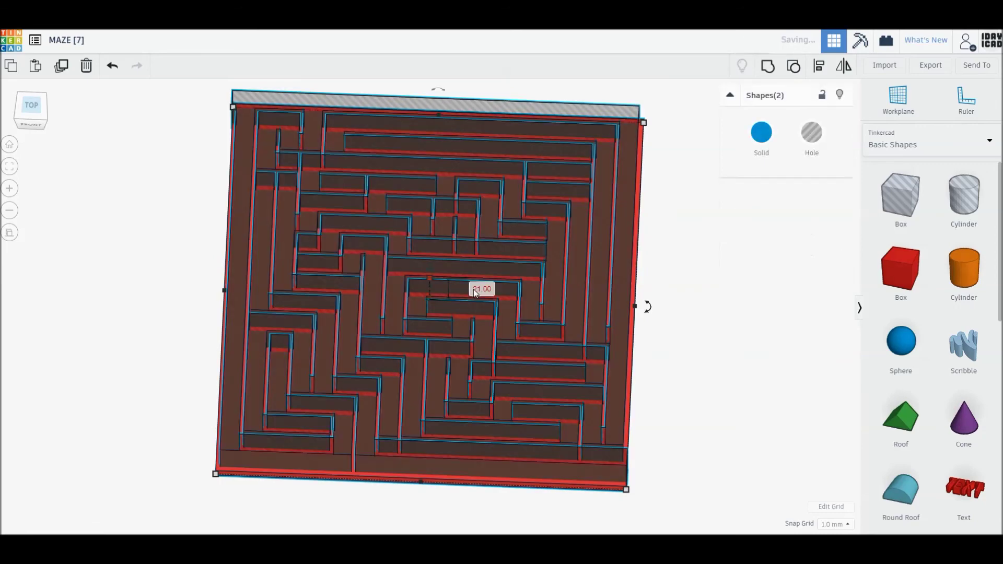
{"action": "key", "text": "ctrl+g"}
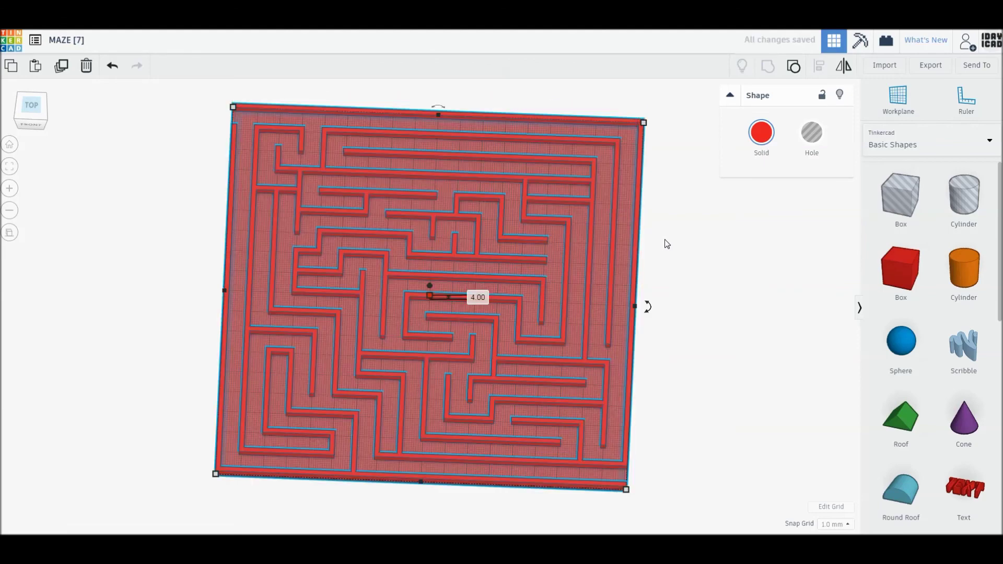
- Colour the maze plate dark blue and show it in perspective Home view
{"action": "left_click", "coordinate": [761, 132]}
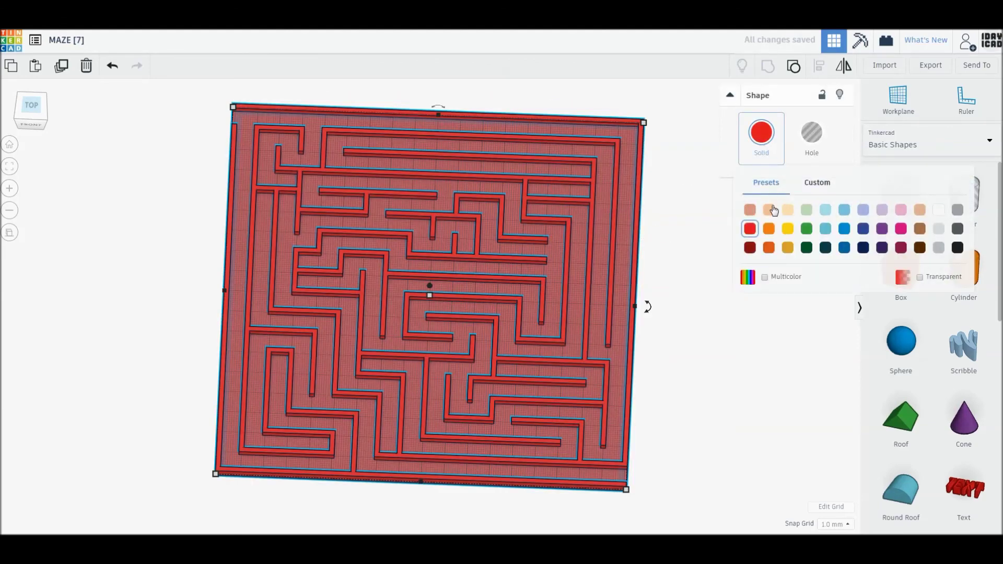
{"action": "left_click", "coordinate": [863, 228]}
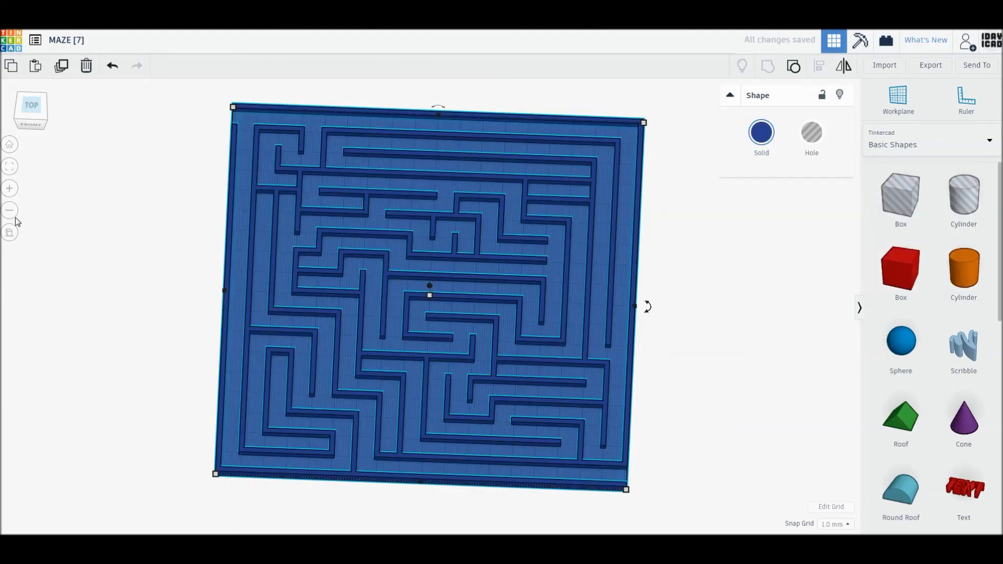
{"action": "left_click", "coordinate": [9, 232]}
{"action": "left_click", "coordinate": [10, 144]}
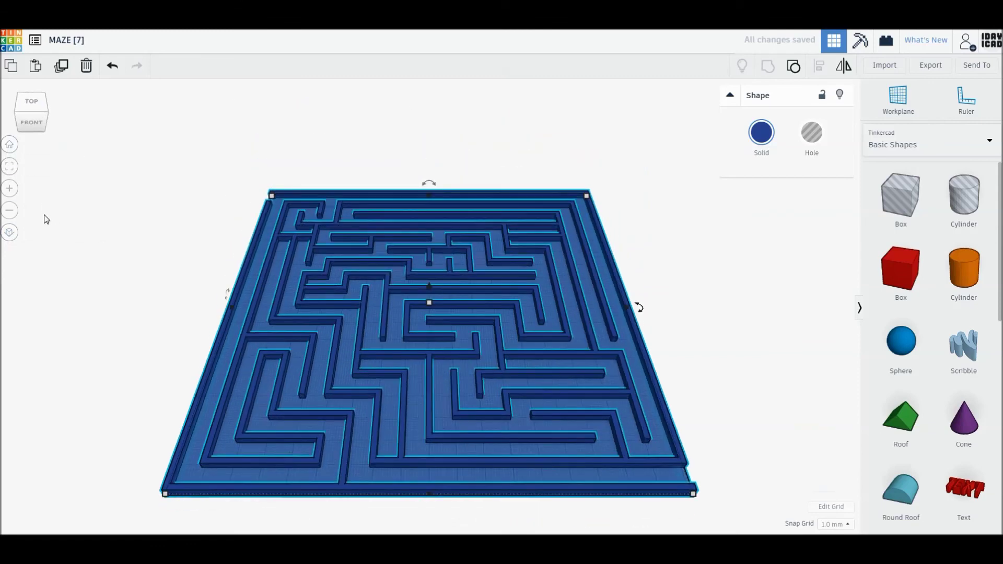
- Nudge the maze slightly on the workplane and deselect it for a clean view
{"action": "left_click", "coordinate": [319, 309]}
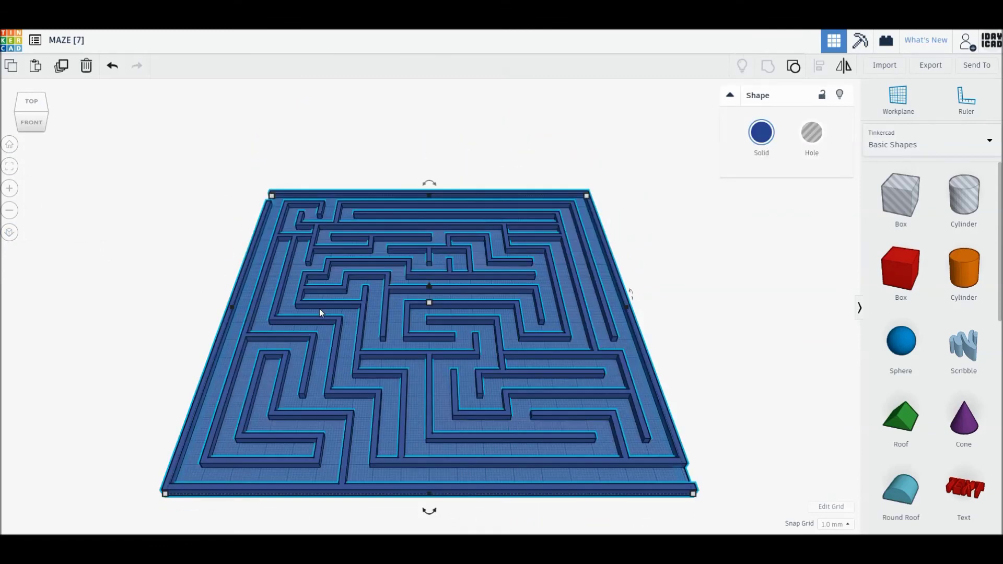
{"action": "left_click_drag", "start_coordinate": [320, 312], "coordinate": [321, 302]}
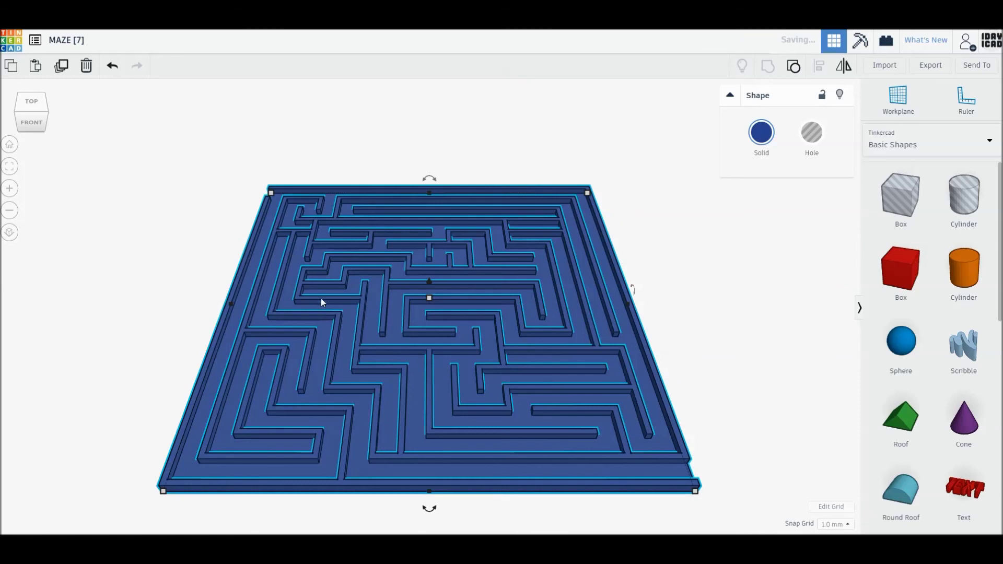
{"action": "left_click", "coordinate": [127, 232]}
{"action": "left_click", "coordinate": [233, 339]}
{"action": "left_click", "coordinate": [193, 531]}
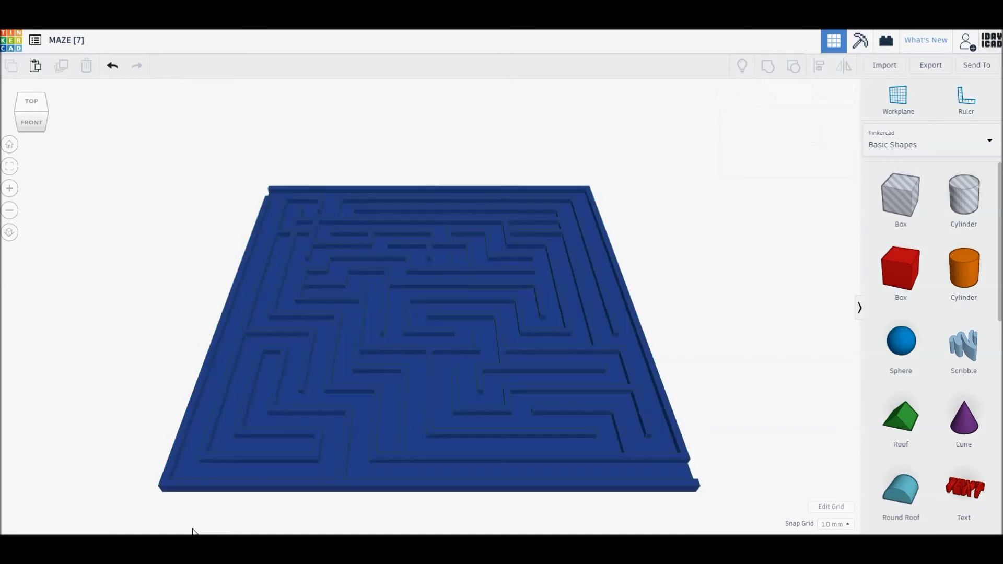